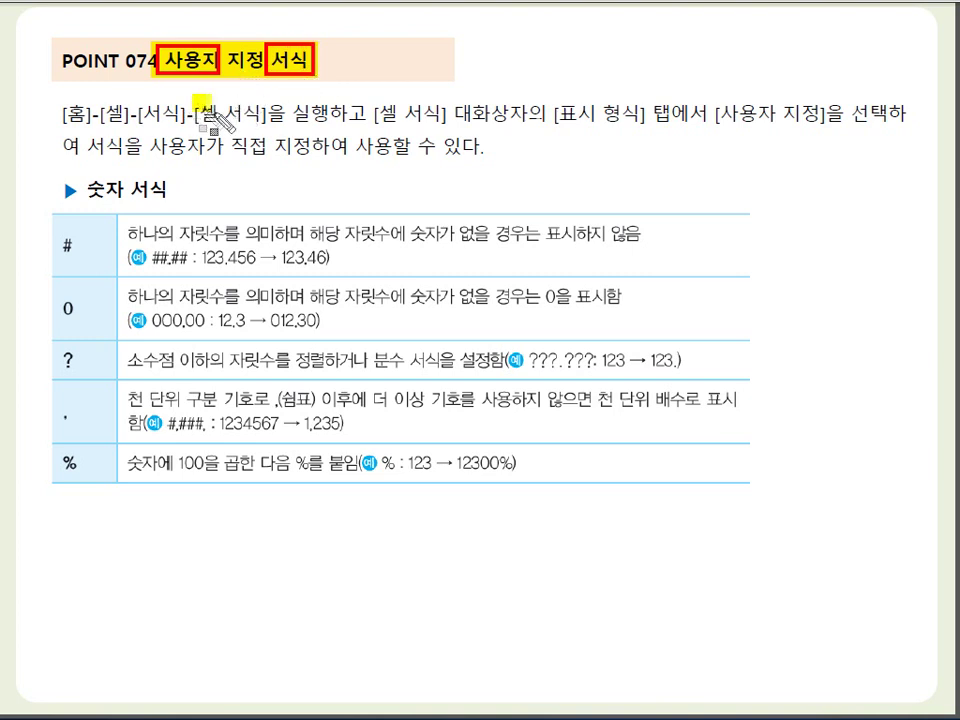
left_click_drag(195, 115, 286, 118)
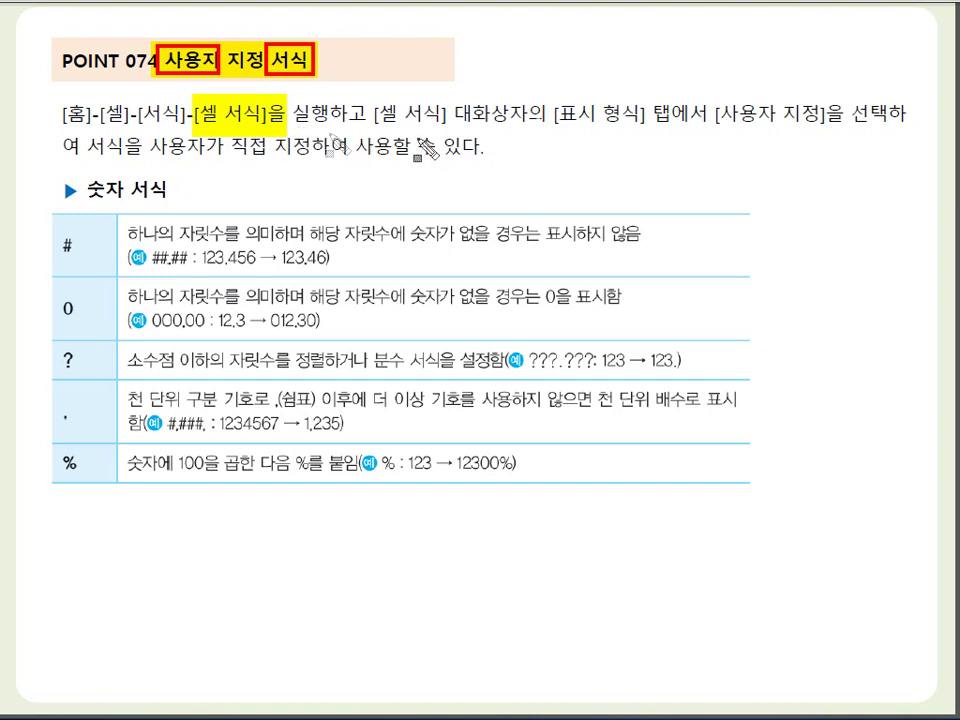
mouse_move(549, 118)
left_mouse_down()
mouse_move(625, 135)
mouse_move(820, 140)
left_mouse_up()
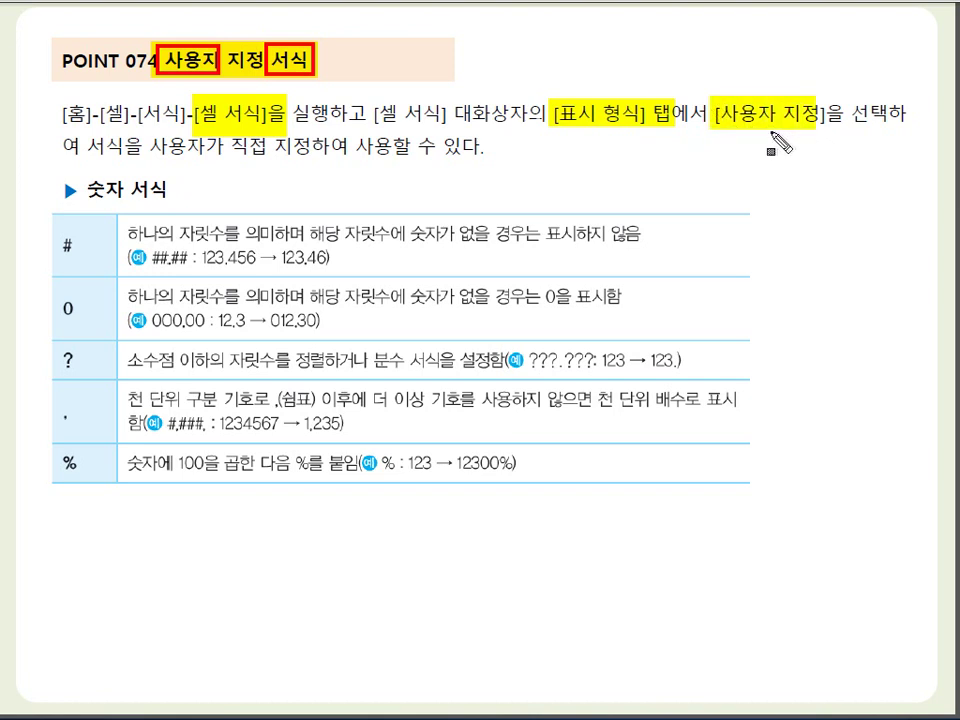
left_click_drag(72, 178, 186, 214)
mouse_move(36, 224)
left_mouse_down()
mouse_move(140, 480)
mouse_move(158, 466)
left_mouse_up()
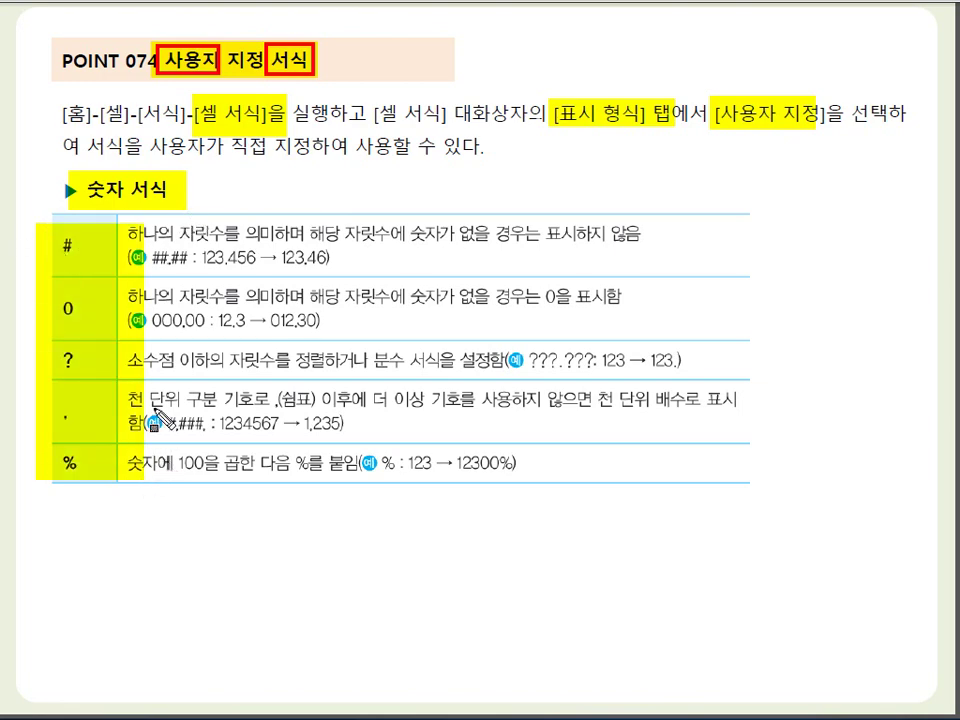
key("Escape")
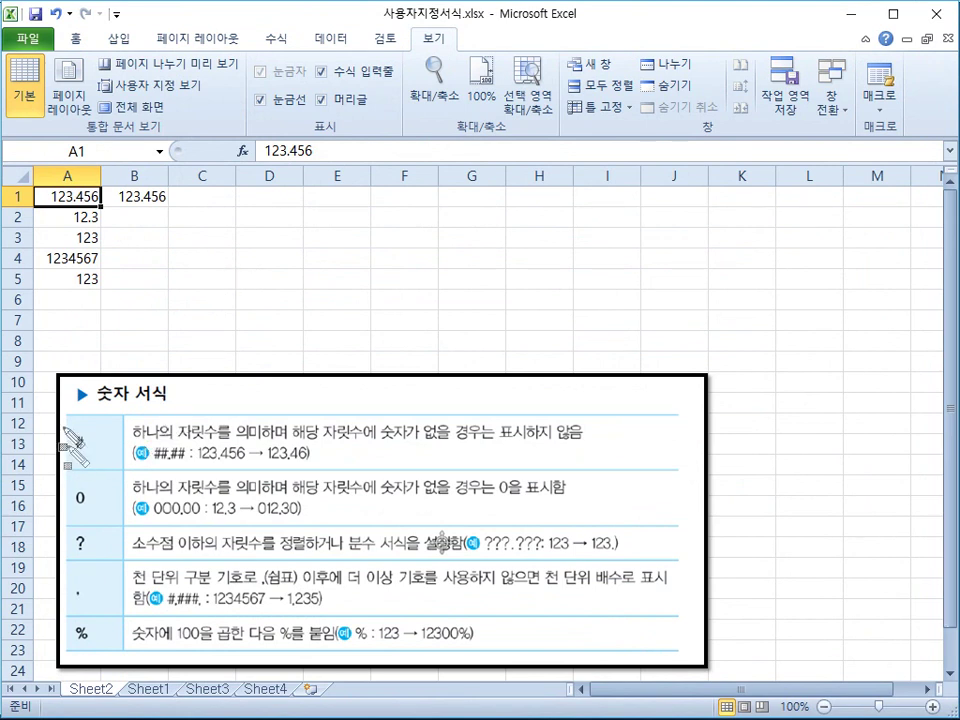
- Examine the # row of the number-format reference table, including its ##.## example for 123.456
left_click_drag(66, 420, 97, 461)
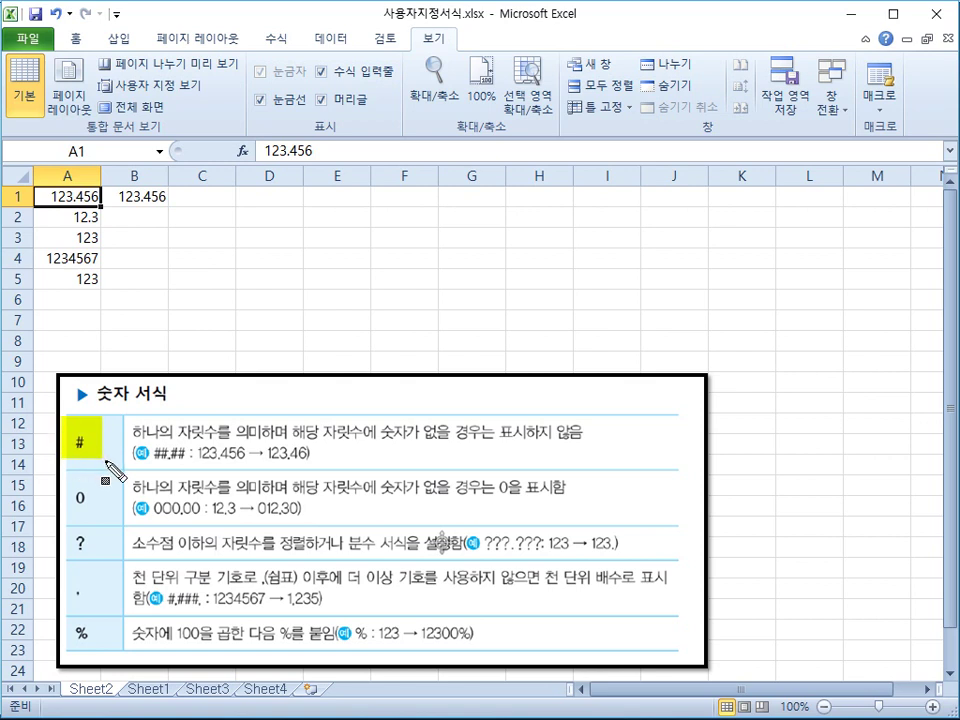
left_click_drag(131, 423, 260, 432)
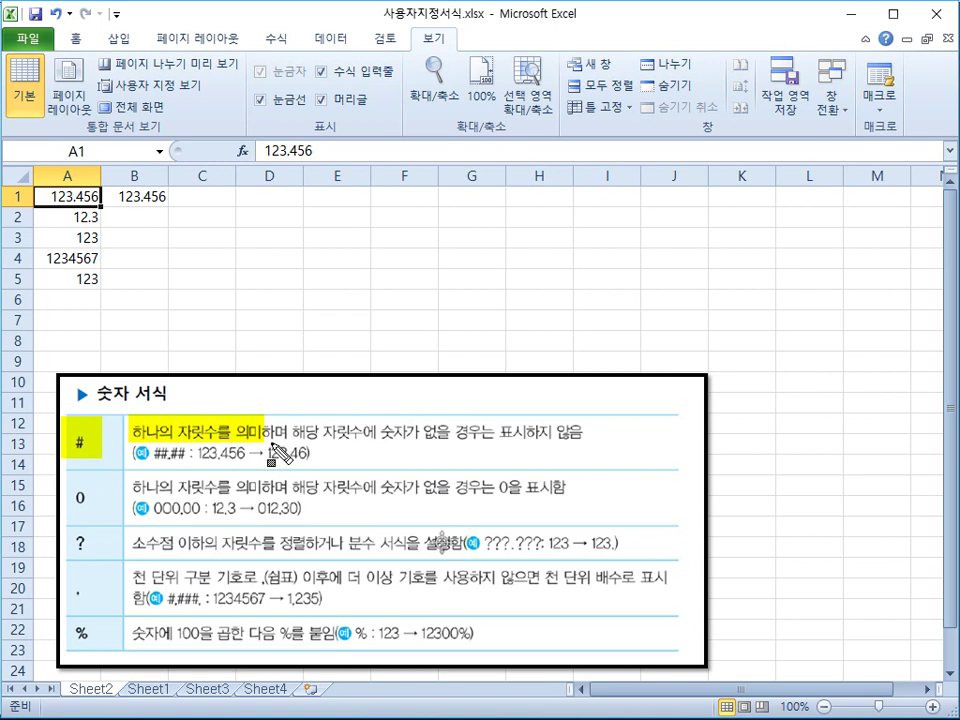
left_click_drag(366, 432, 594, 432)
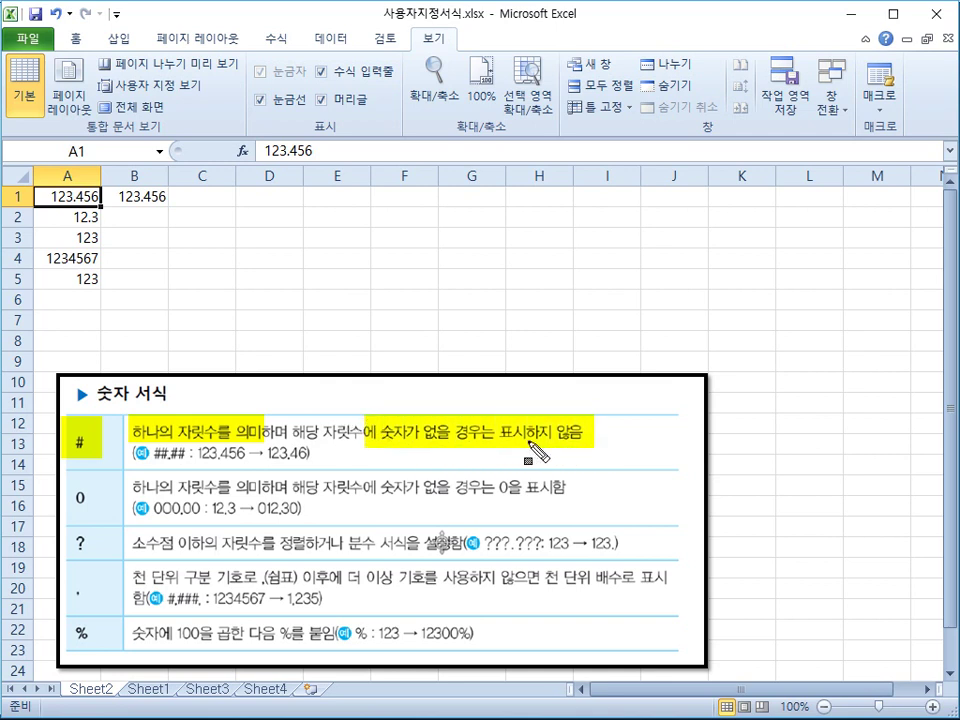
left_click_drag(197, 452, 247, 458)
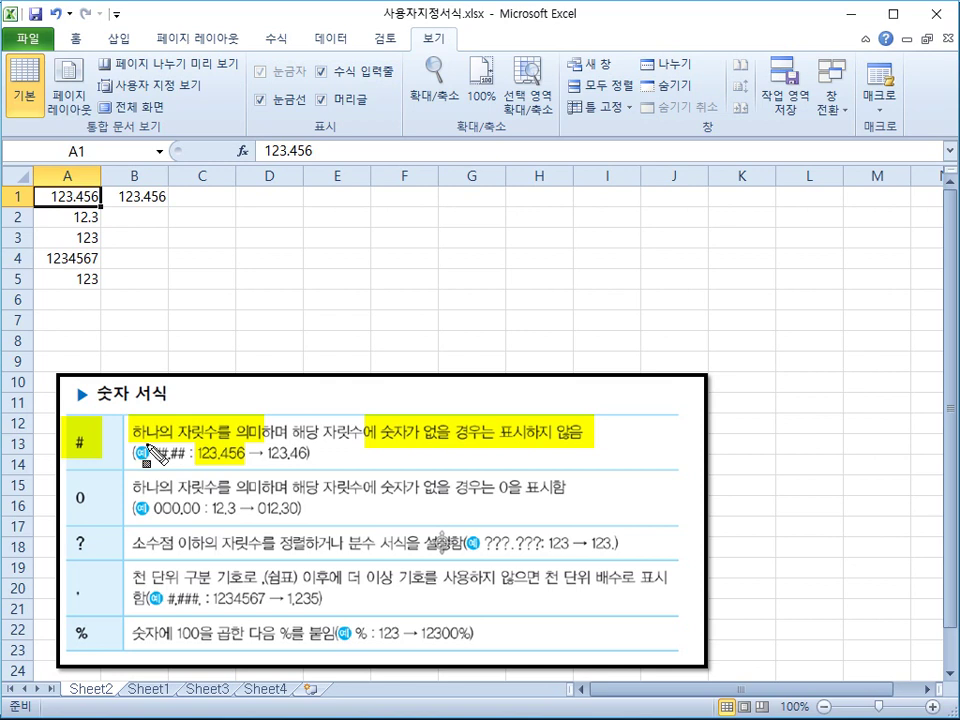
mouse_move(147, 441)
left_mouse_down()
mouse_move(170, 466)
mouse_move(188, 466)
left_mouse_up()
left_click_drag(260, 447, 313, 467)
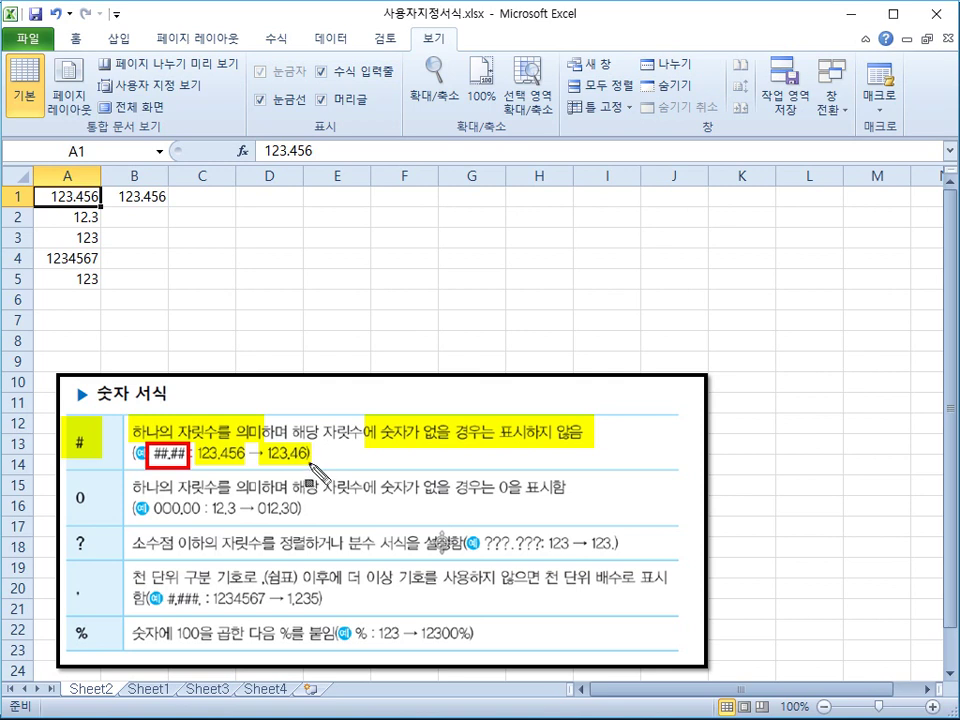
key("Escape")
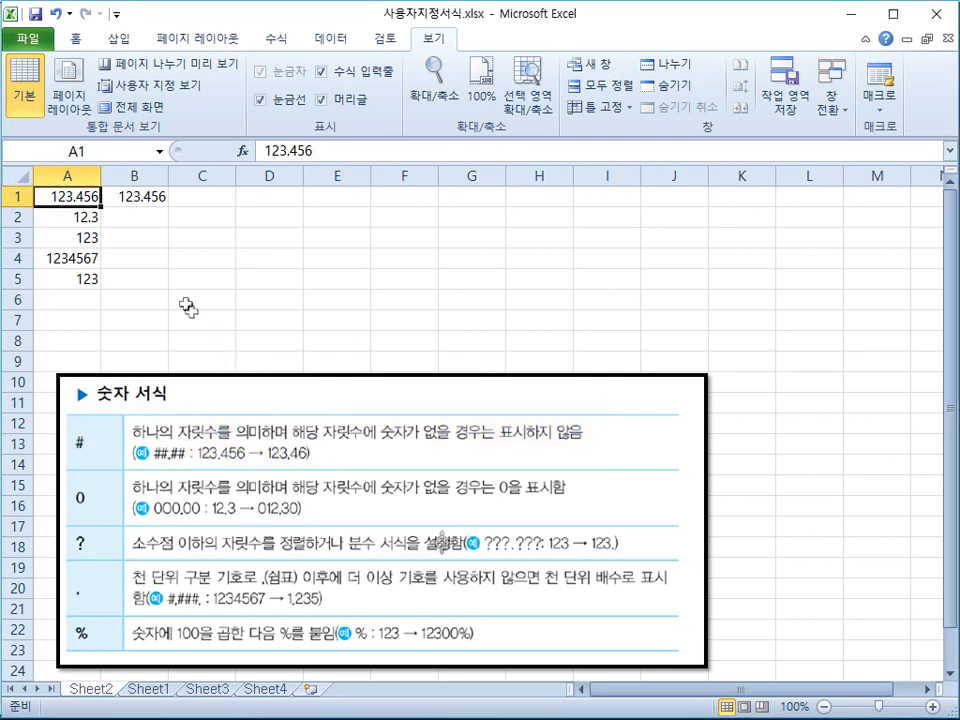
- Open the cell formatting for A1, choose the custom (사용자 지정) number category and replace the format code with #
right_click(89, 197)
left_click(160, 468)
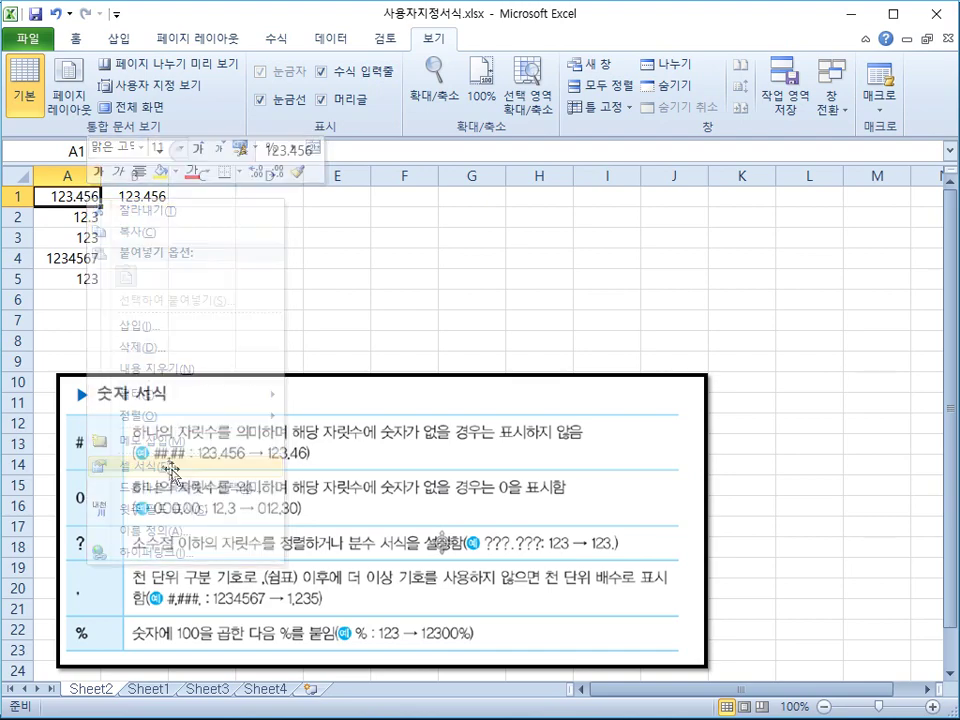
left_click_drag(302, 276, 673, 220)
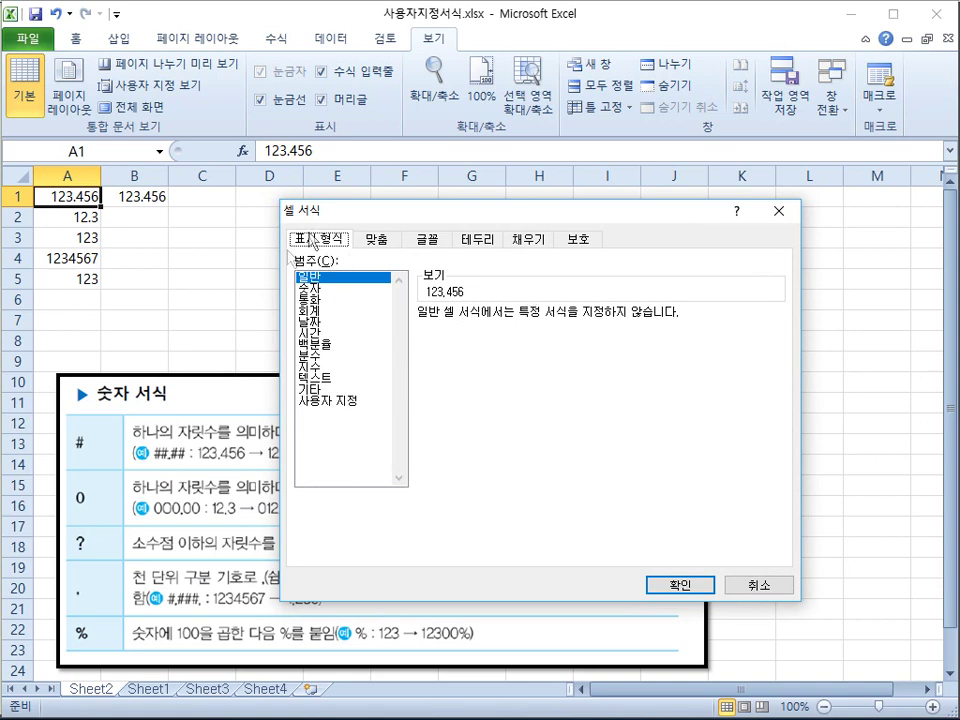
left_click(351, 401)
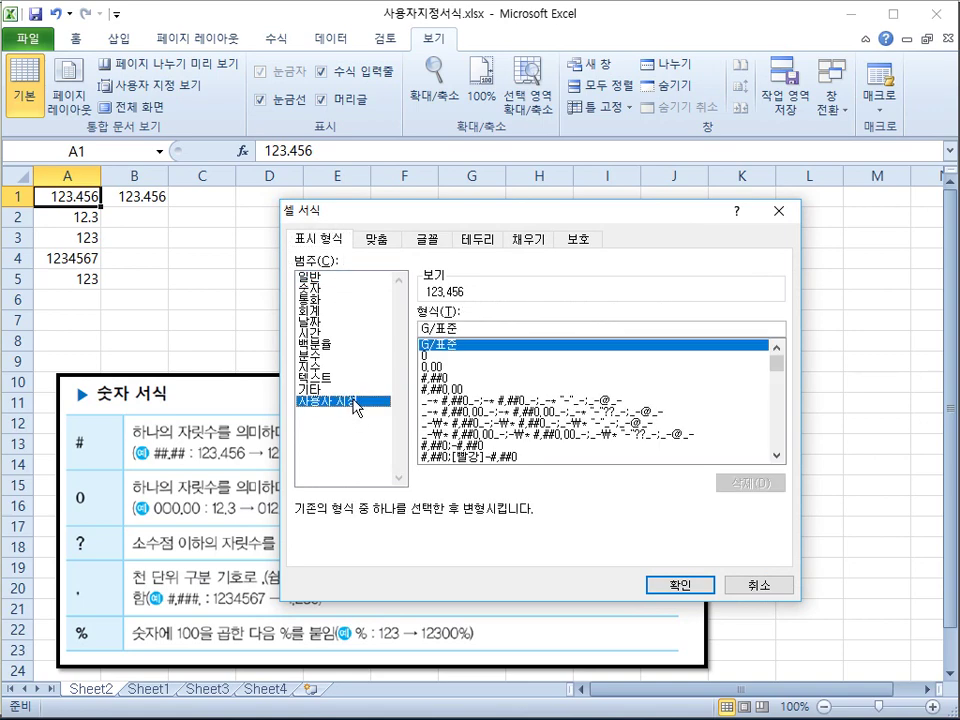
left_click(522, 327)
key("BackSpace")
key("BackSpace")
key("BackSpace")
key("BackSpace")
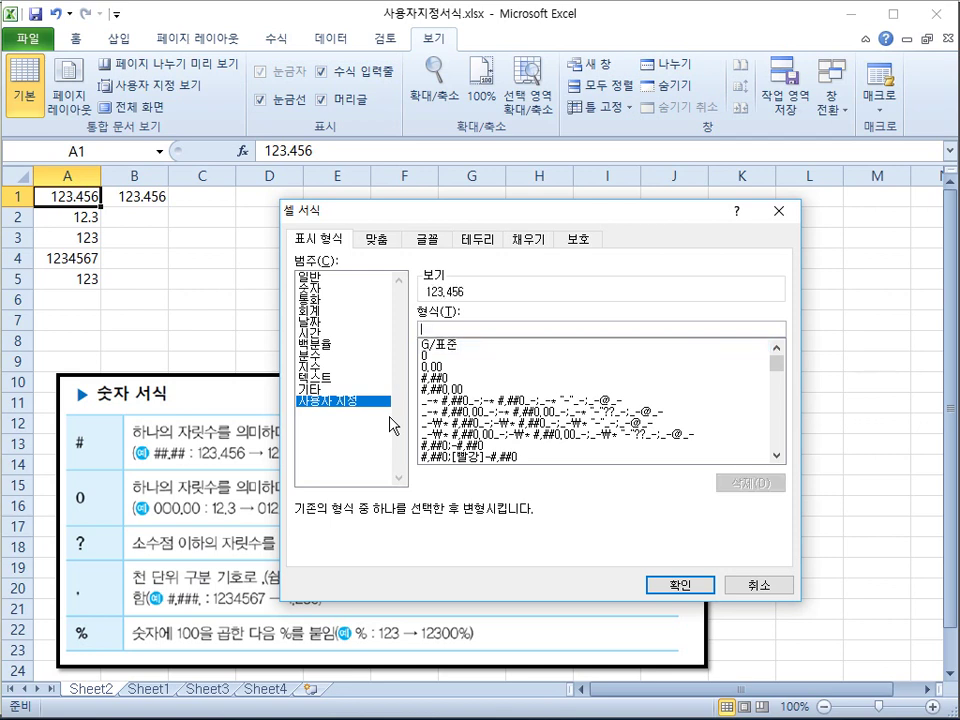
type("#")
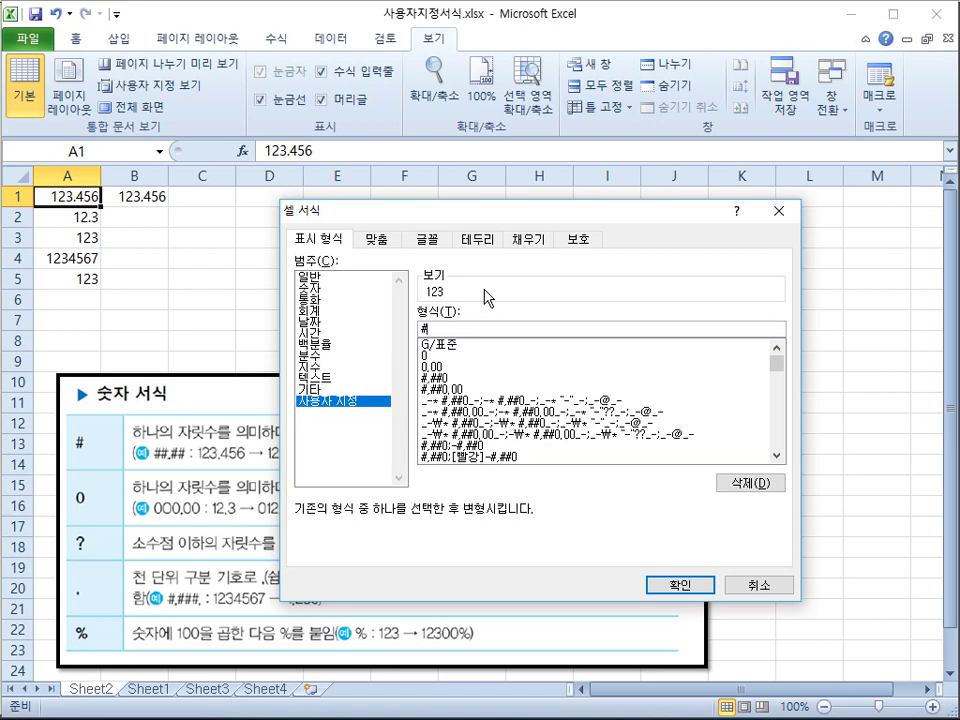
- Try longer custom codes for A1 using # placeholders around a decimal point, building up to 0000###.###
type("#")
type(".")
key("BackSpace")
type("#.")
key("BackSpace")
key("BackSpace")
type(".")
key("BackSpace")
type("#")
type(",")
type("#")
type("#")
type("#")
key("BackSpace")
key("BackSpace")
type("#")
type("#0000")
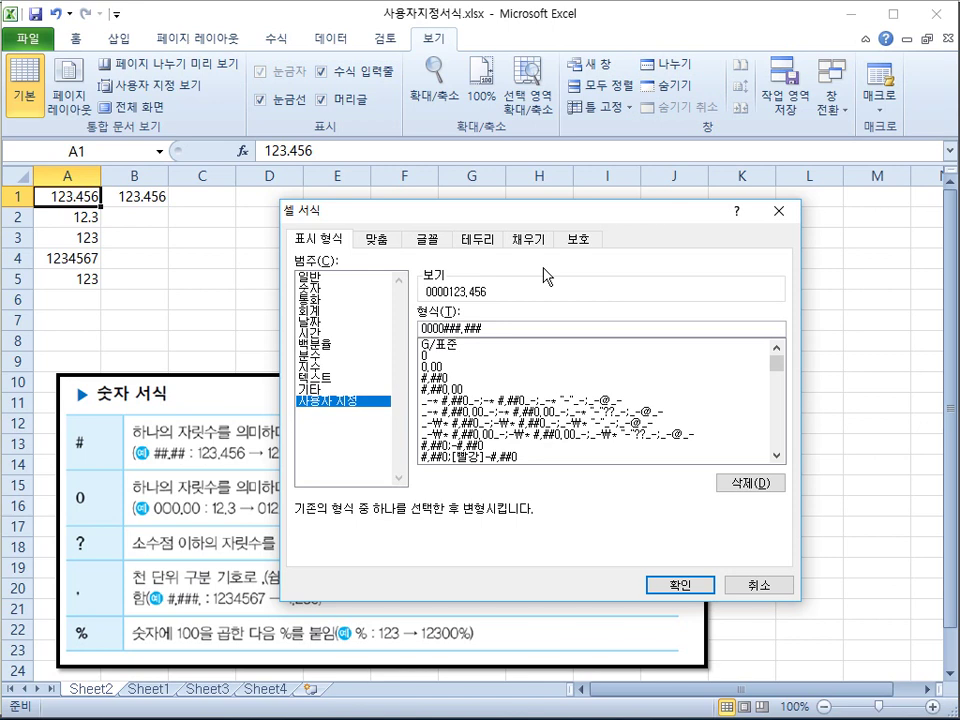
- Remove the leading 0000 from the custom code and apply a # format with two decimal digits to A1
key("BackSpace")
key("BackSpace")
key("BackSpace")
key("BackSpace")
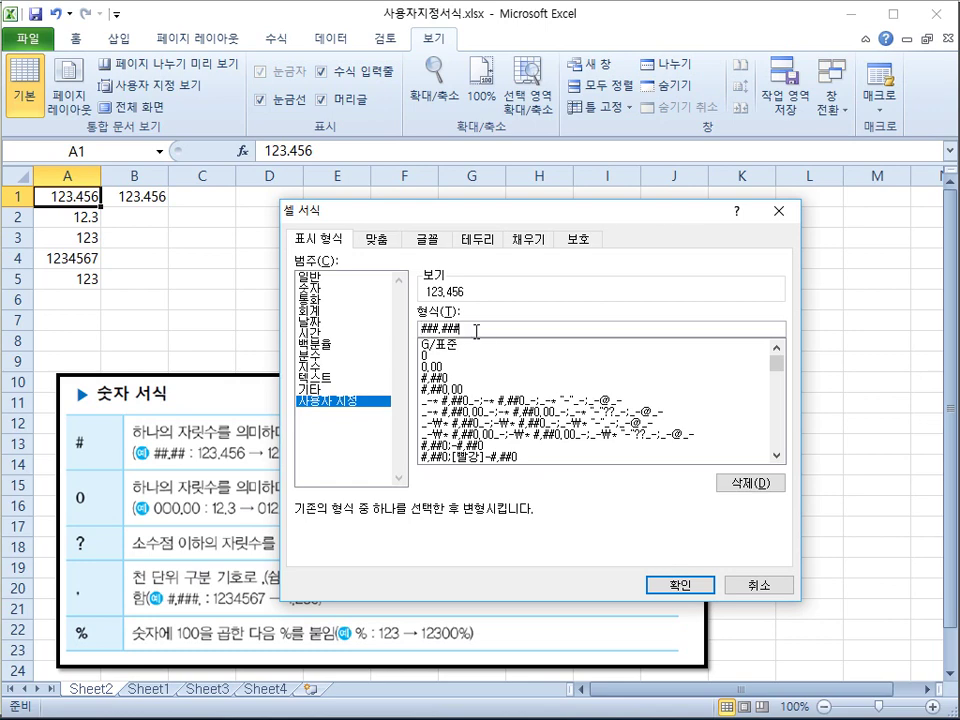
left_click(676, 588)
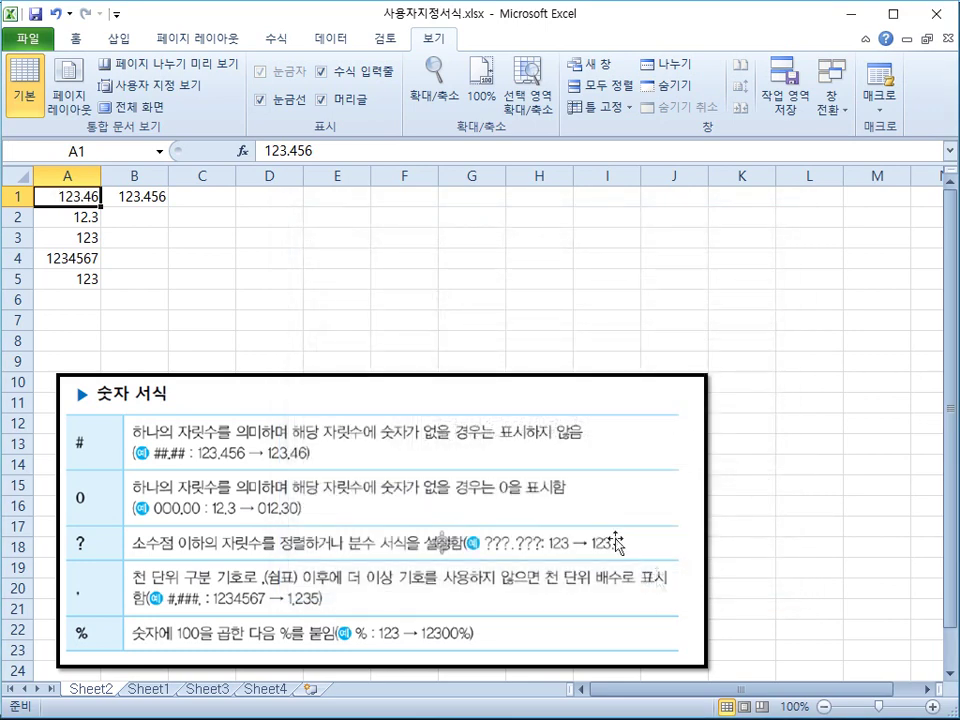
- Select cell A2 and examine the reference table's 0 row, comparing its handling of missing digits with the # row
left_click(87, 219)
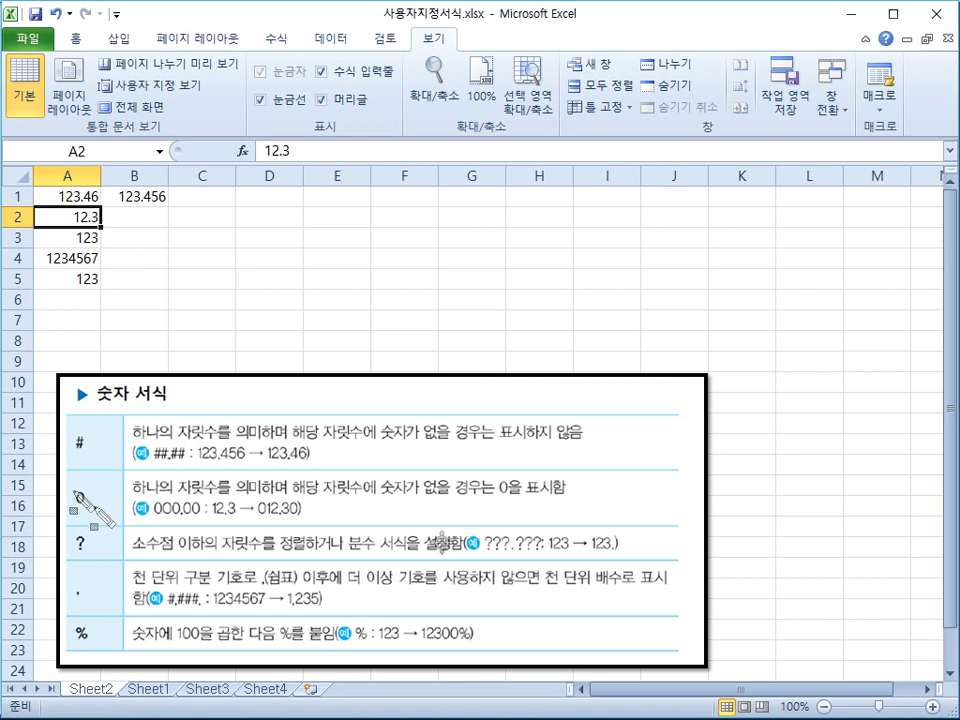
left_click_drag(65, 482, 101, 521)
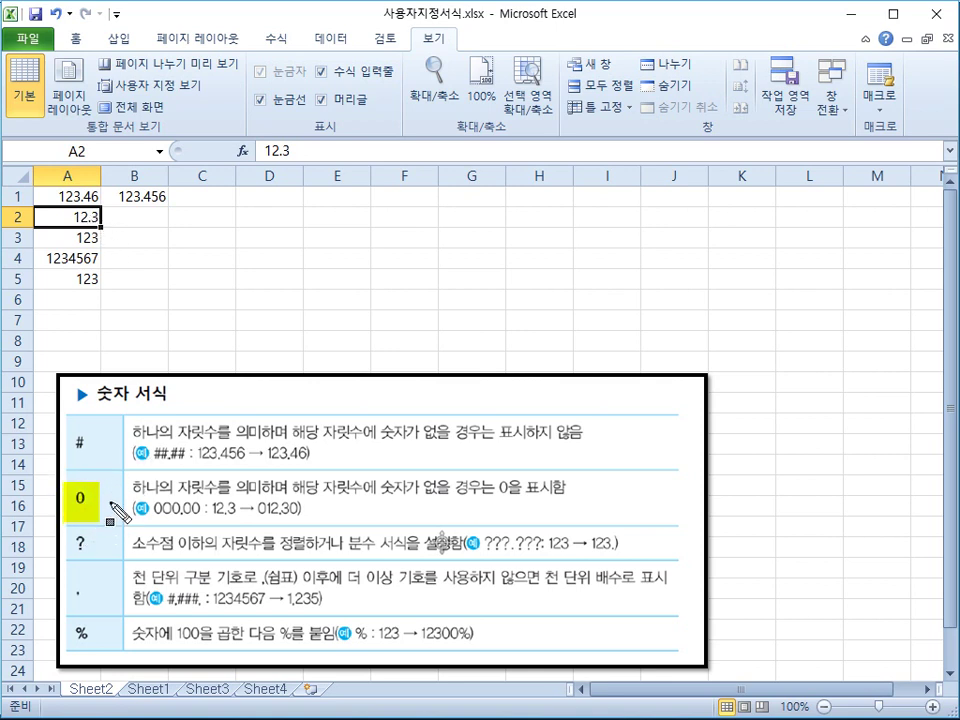
mouse_move(131, 479)
left_mouse_down()
mouse_move(163, 497)
mouse_move(256, 492)
left_mouse_up()
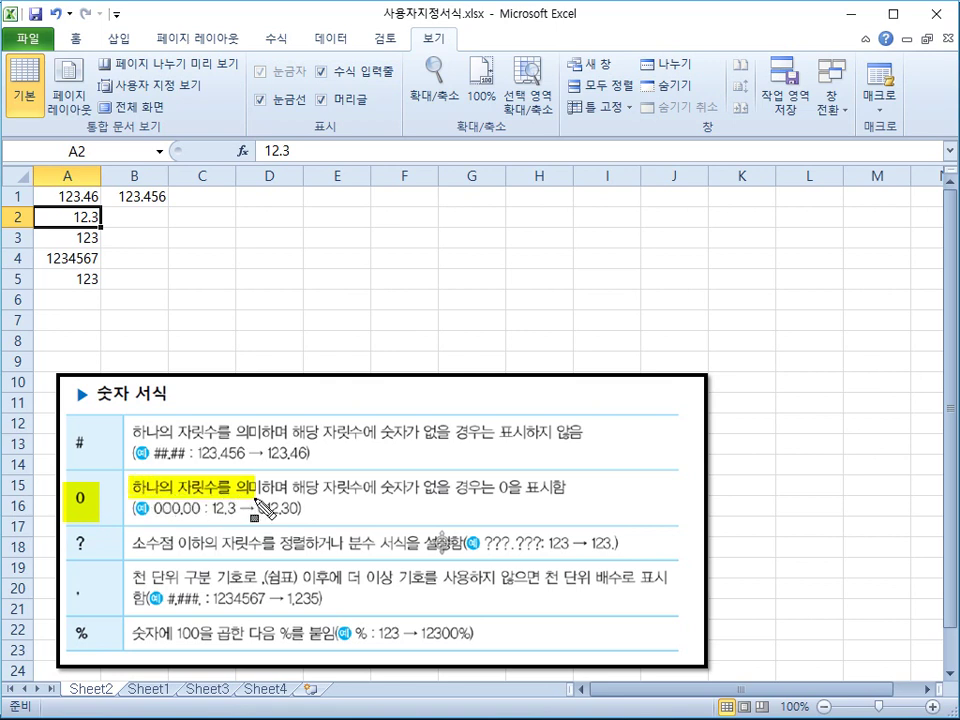
left_click_drag(356, 488, 570, 505)
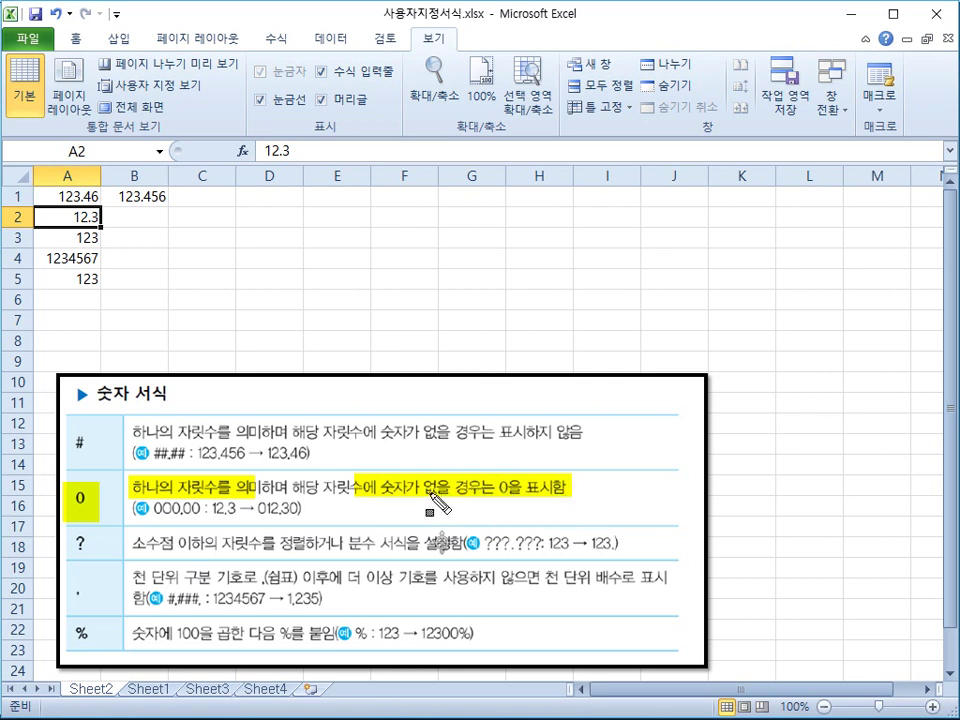
left_click_drag(365, 423, 580, 424)
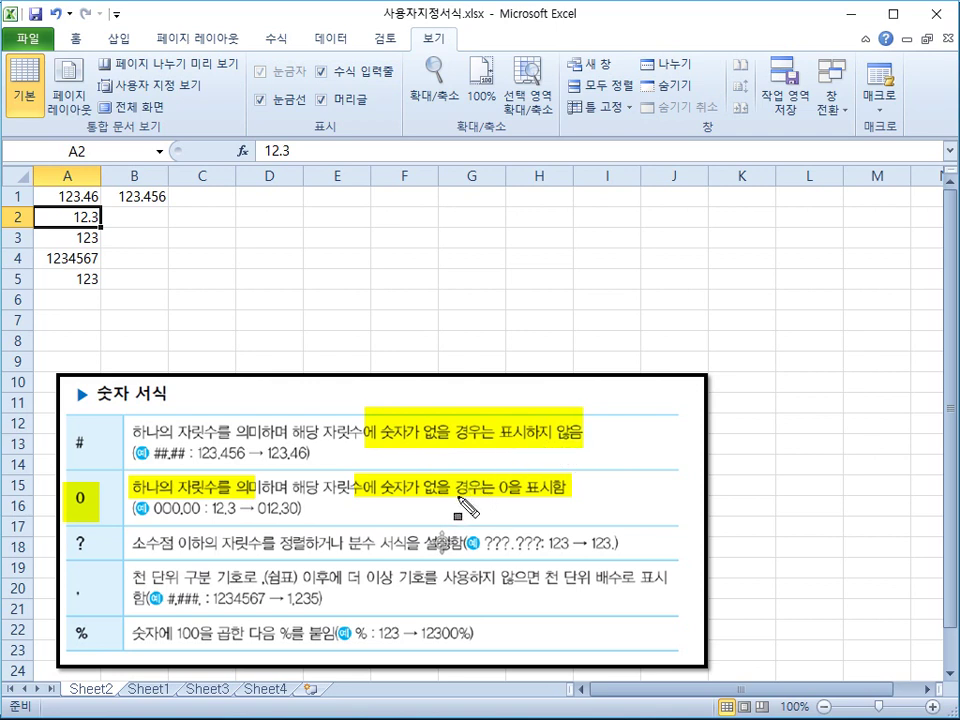
mouse_move(360, 466)
left_mouse_down()
mouse_move(400, 500)
mouse_move(570, 500)
left_mouse_up()
mouse_move(367, 411)
left_mouse_down()
mouse_move(467, 450)
mouse_move(583, 450)
left_mouse_up()
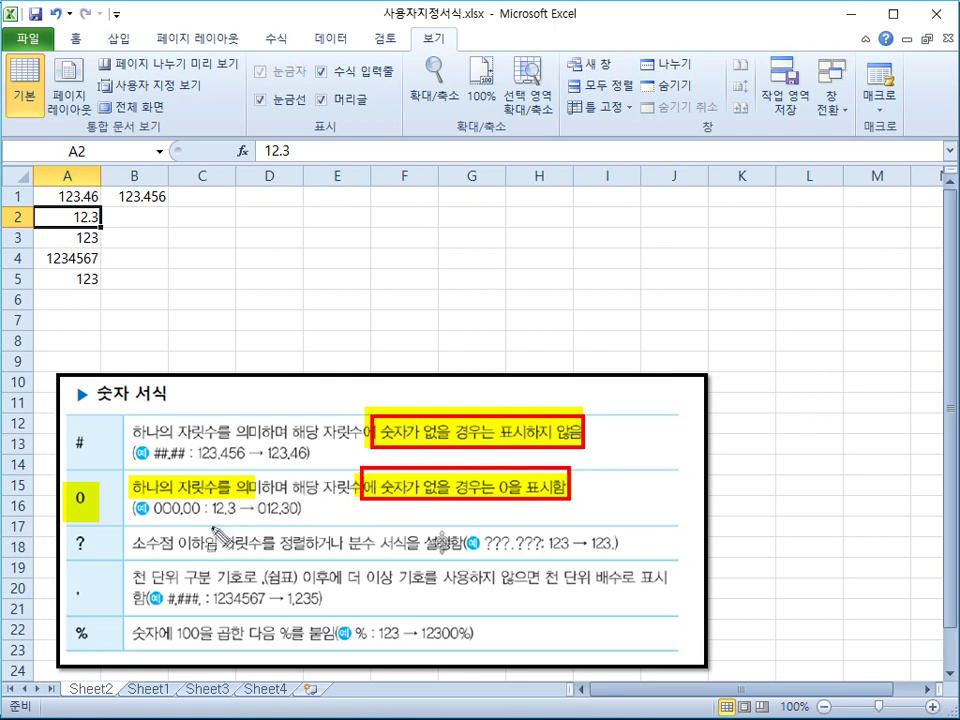
left_click_drag(211, 498, 237, 523)
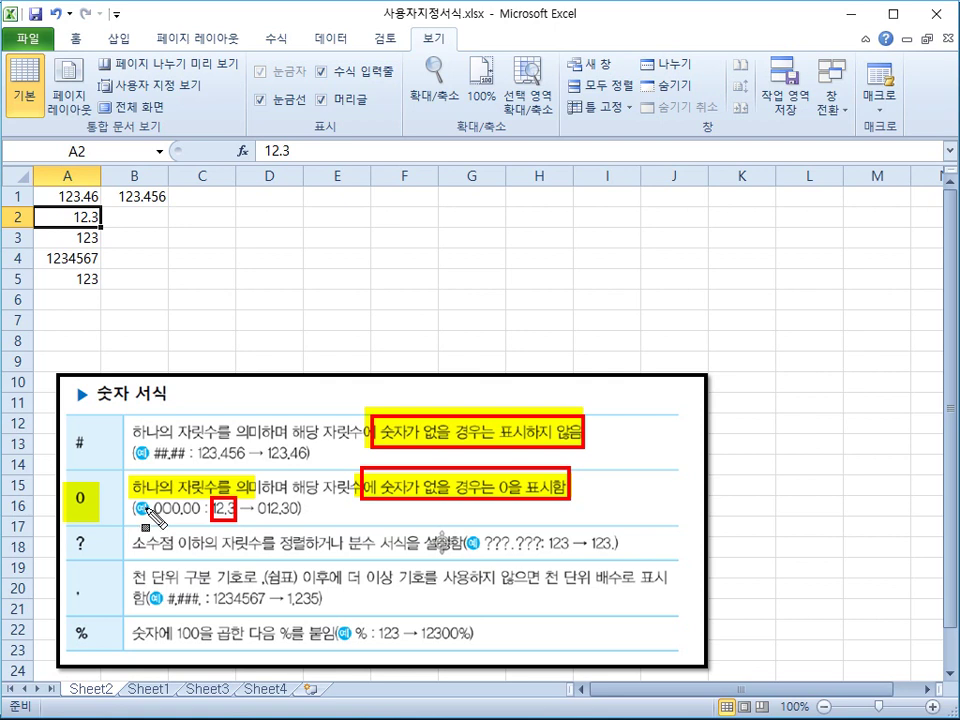
left_click_drag(150, 510, 203, 523)
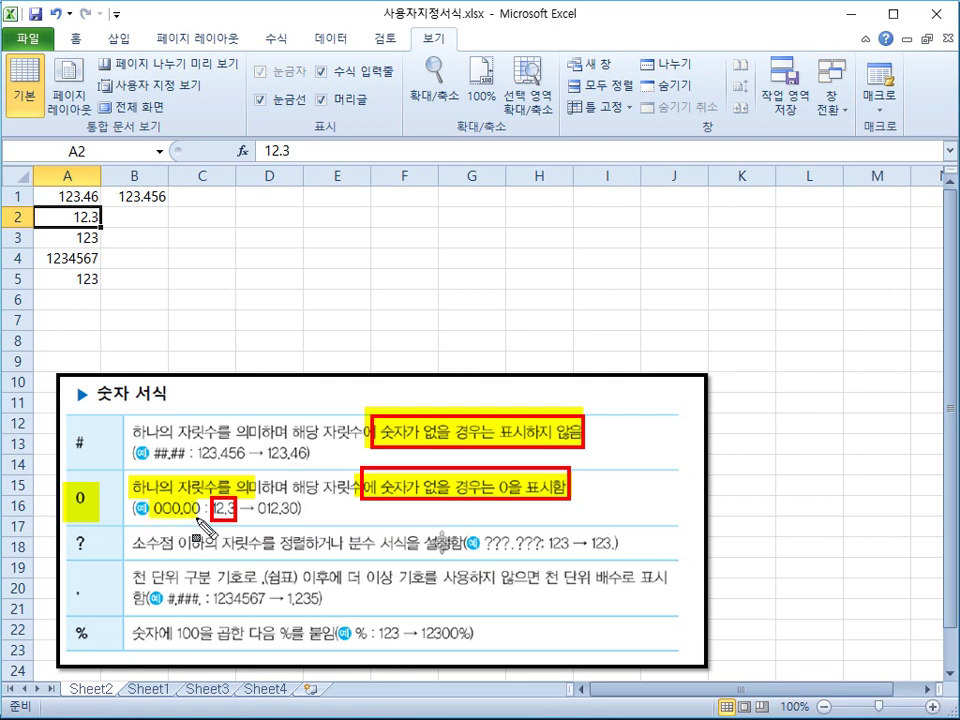
left_click(266, 507)
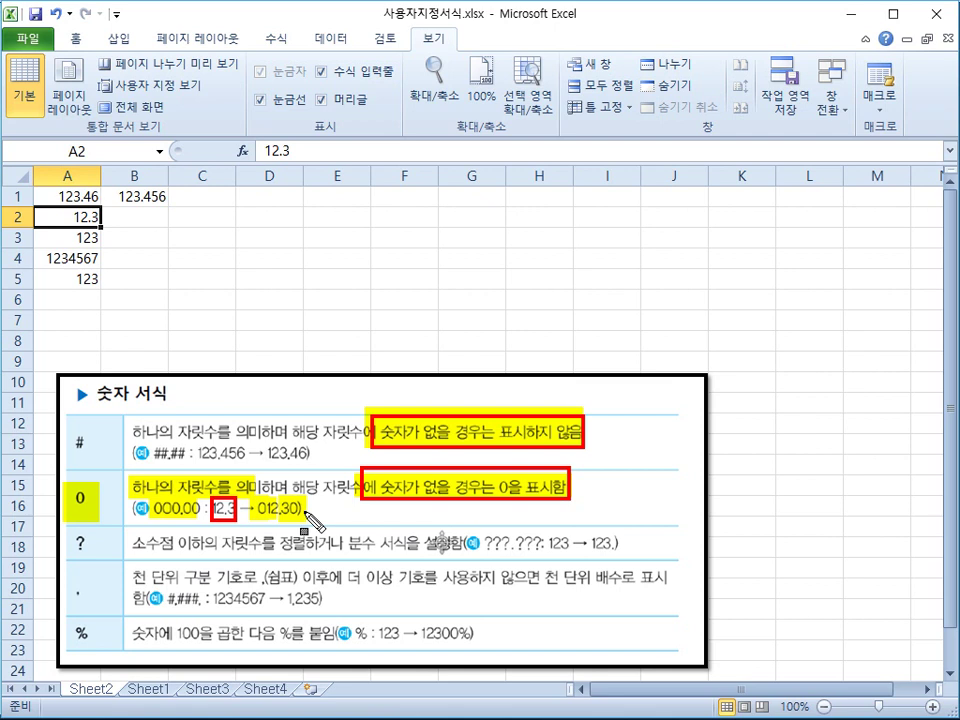
- Examine the ? row of the reference table, including its ???.??? example for 123
left_click_drag(76, 531, 95, 575)
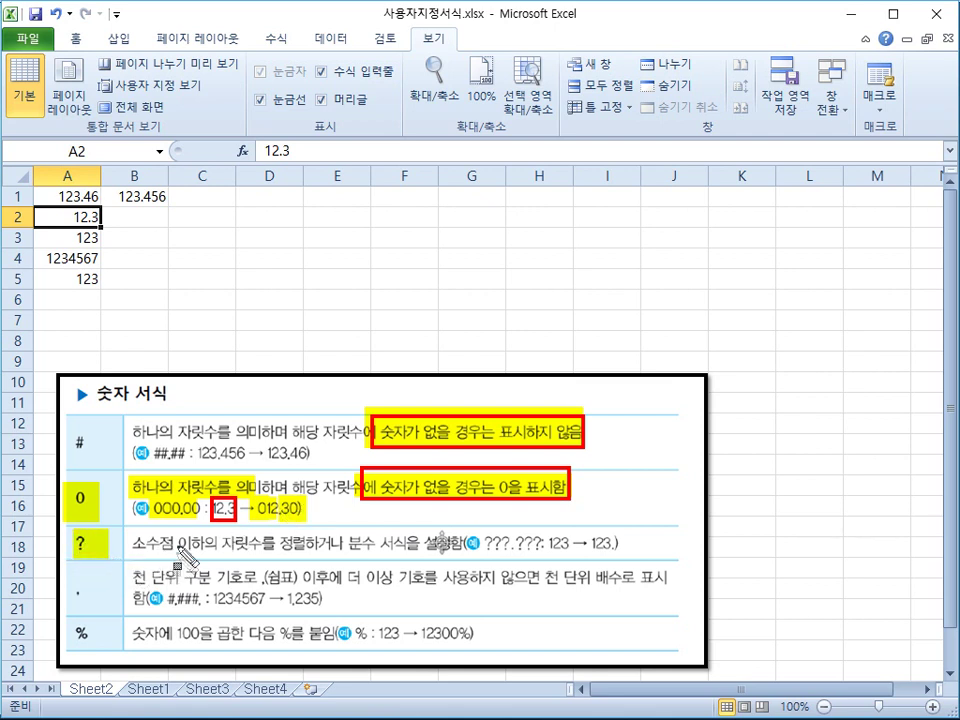
left_click_drag(201, 541, 410, 545)
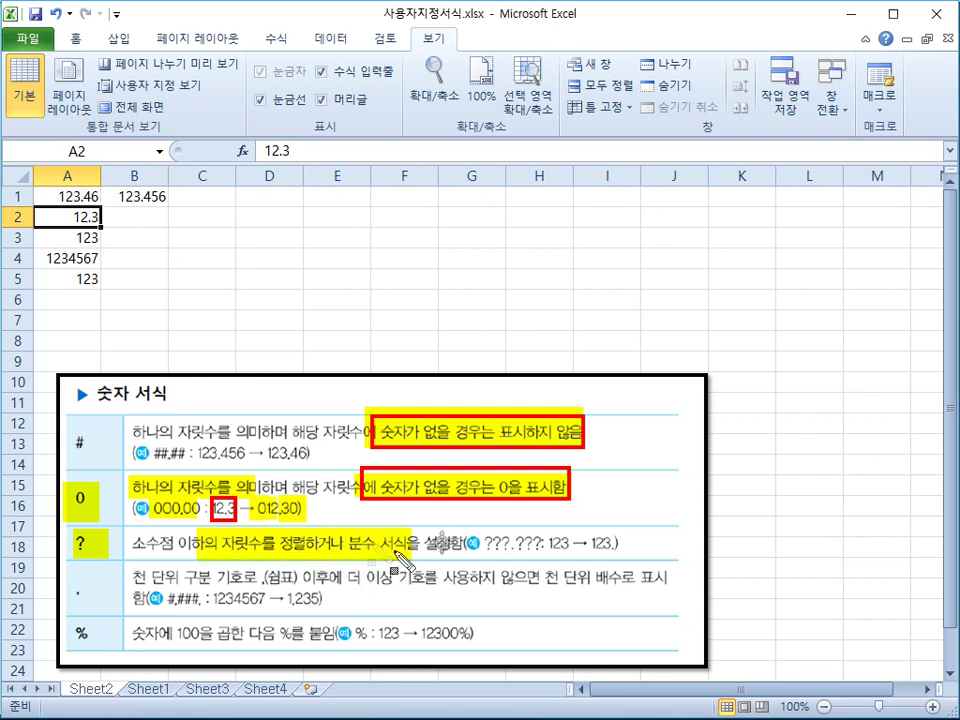
left_click(545, 532)
left_click_drag(549, 544, 571, 545)
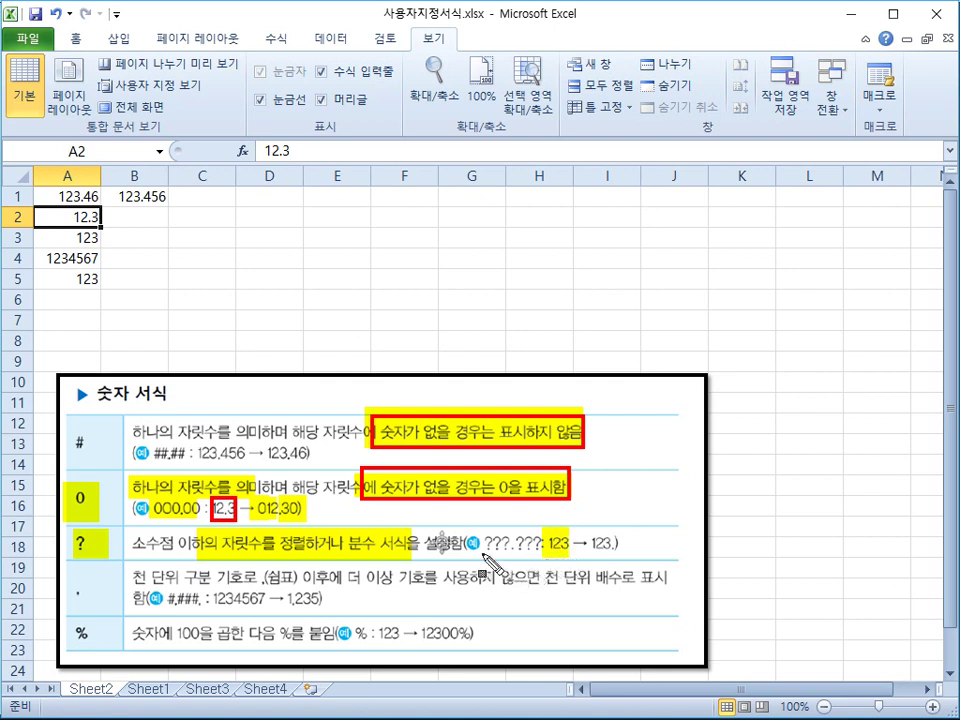
left_click_drag(480, 545, 525, 545)
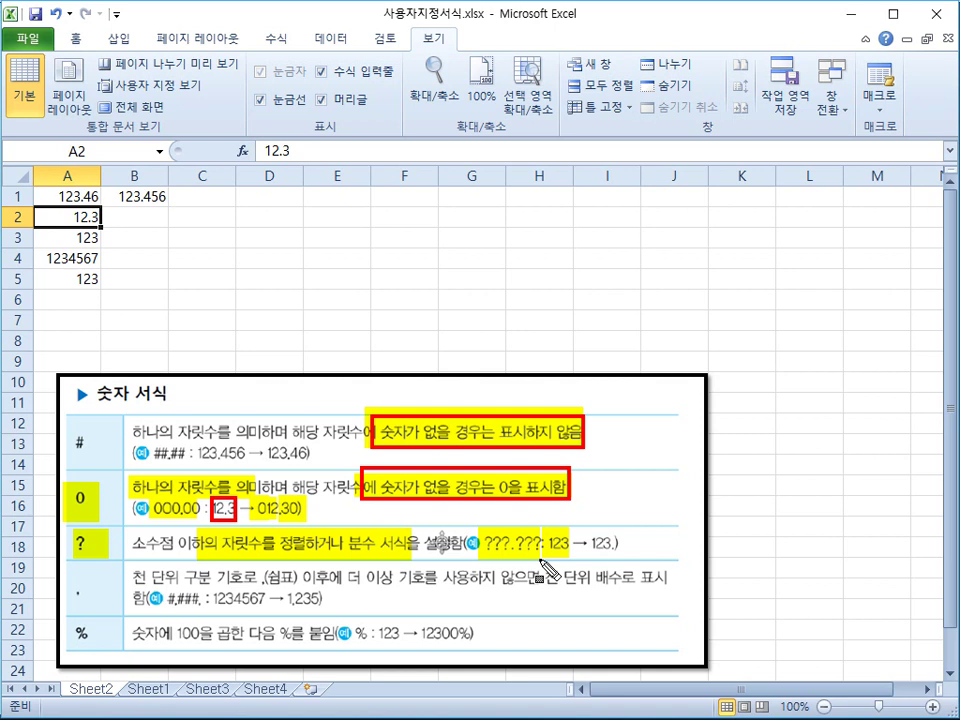
mouse_move(590, 524)
left_mouse_down()
mouse_move(597, 558)
mouse_move(606, 559)
left_mouse_up()
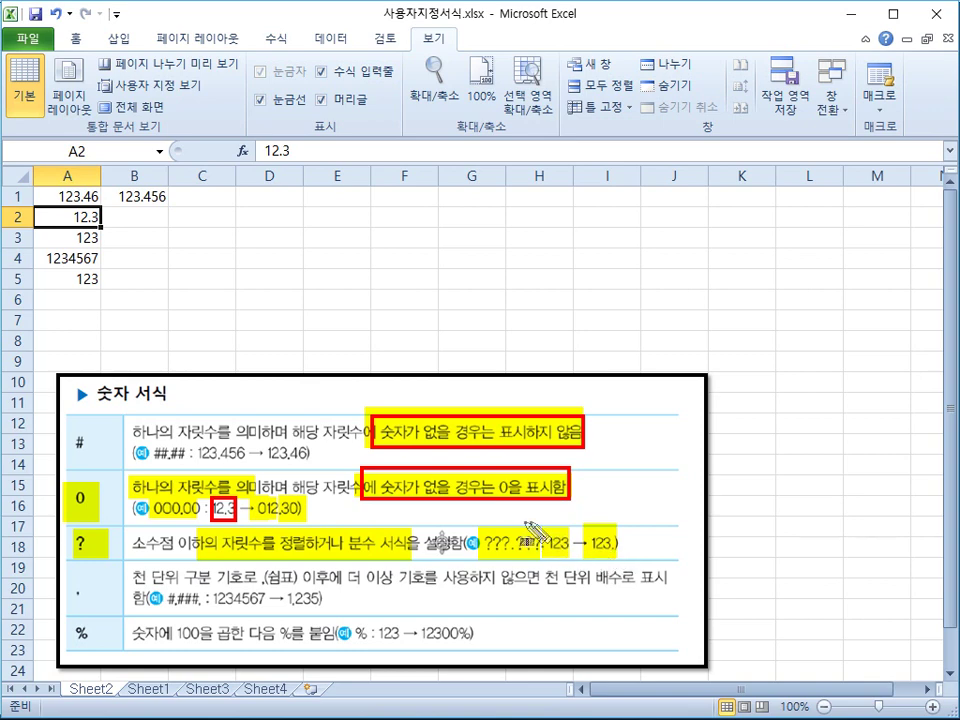
key("Escape")
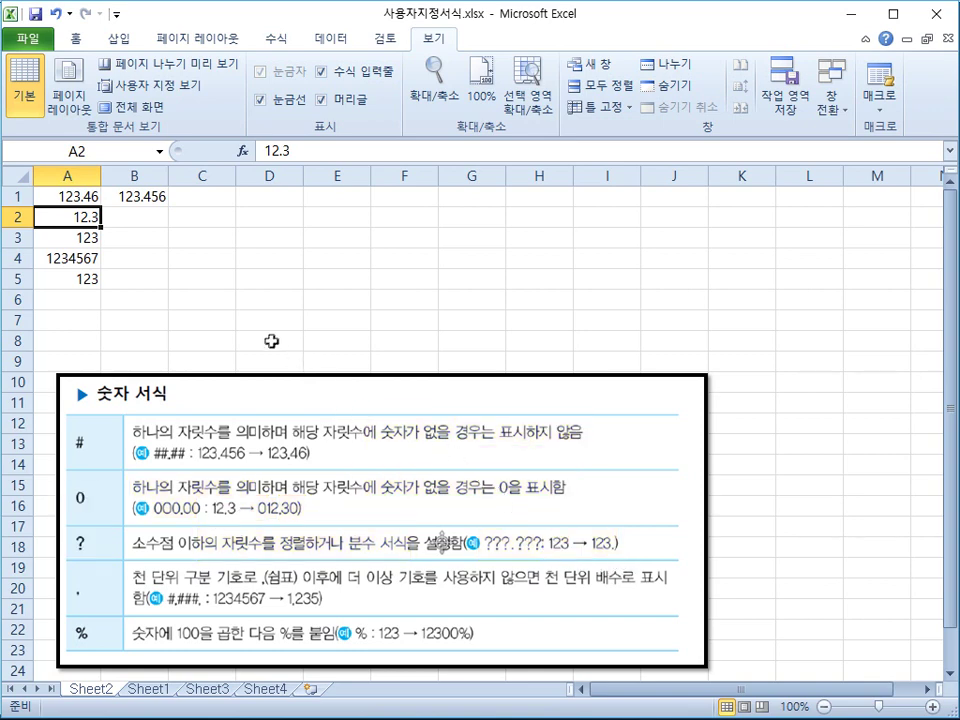
- Apply a custom number format to A3 with three ? placeholders before the decimal point and more ? placeholders after it
left_click(88, 238)
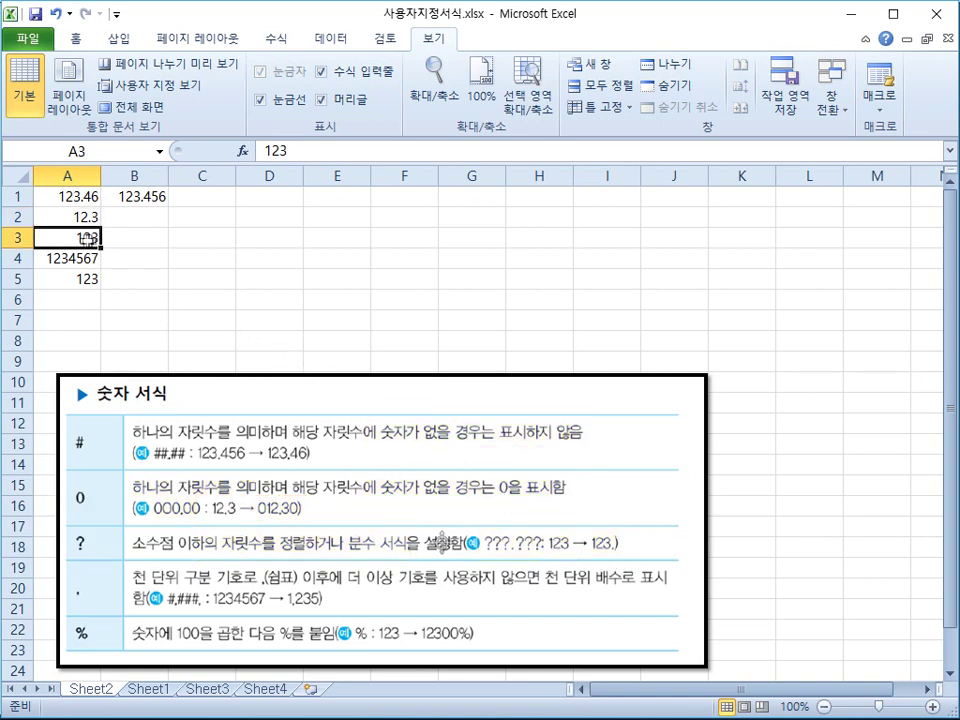
right_click(88, 242)
left_click(150, 509)
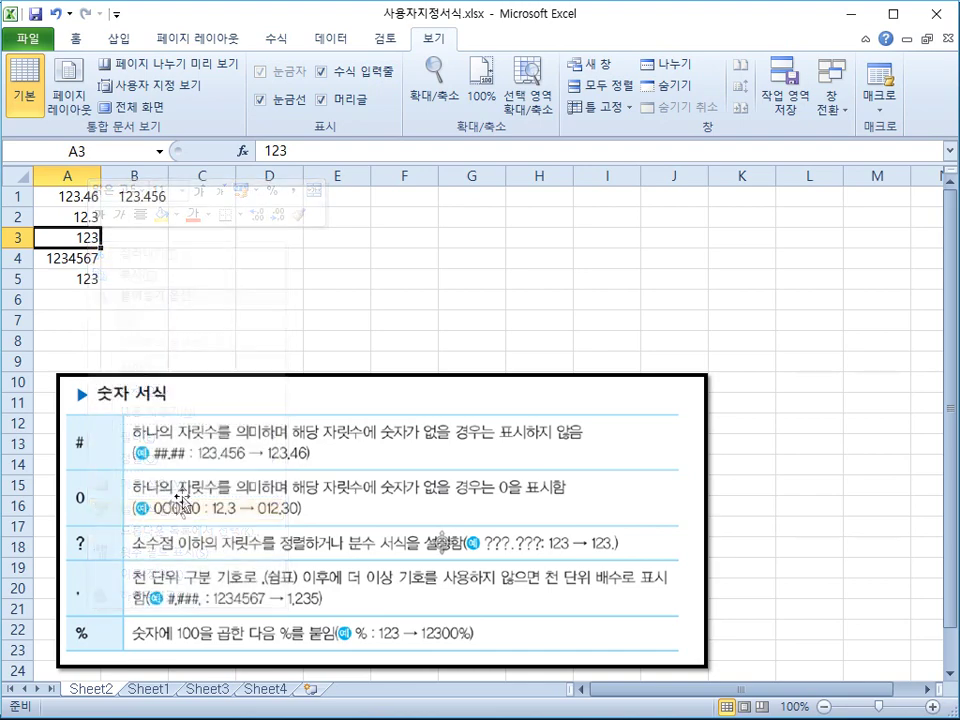
left_click_drag(296, 321, 649, 240)
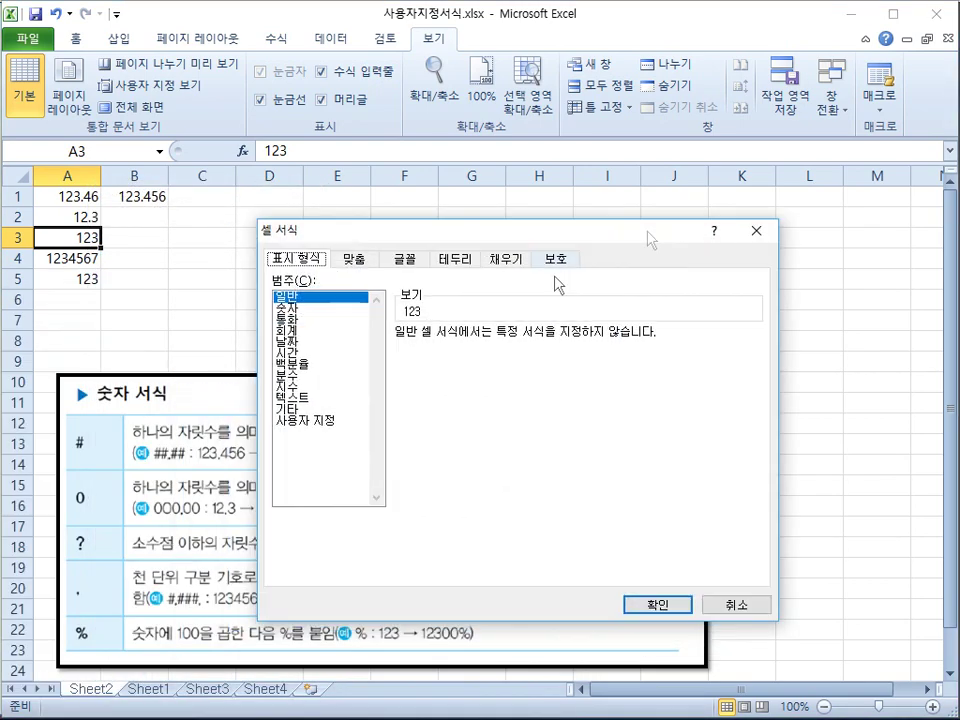
left_click(330, 420)
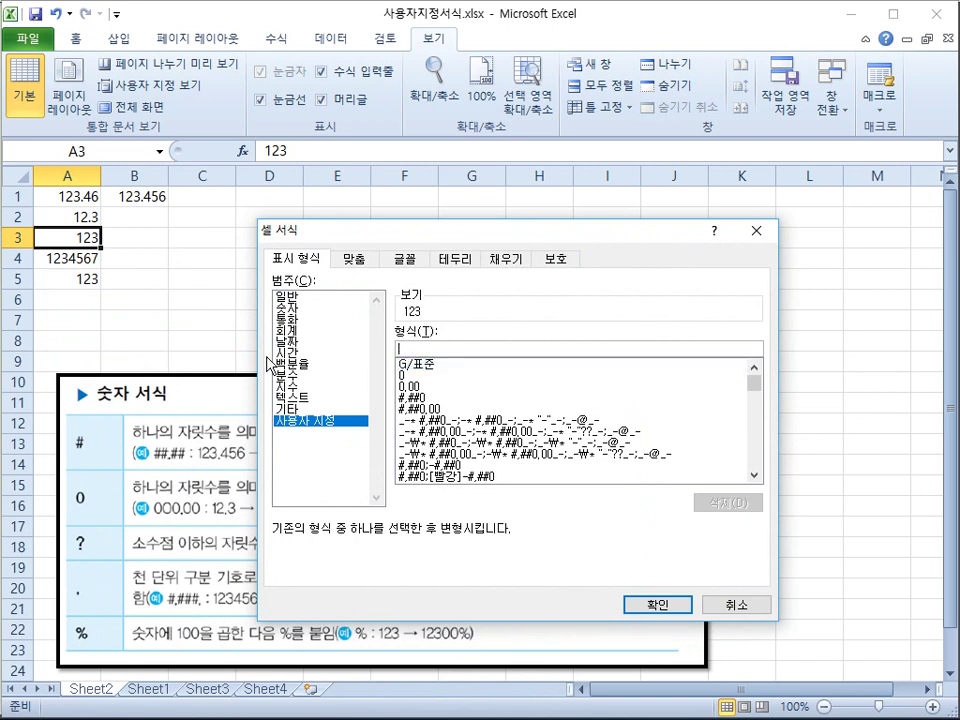
type("?")
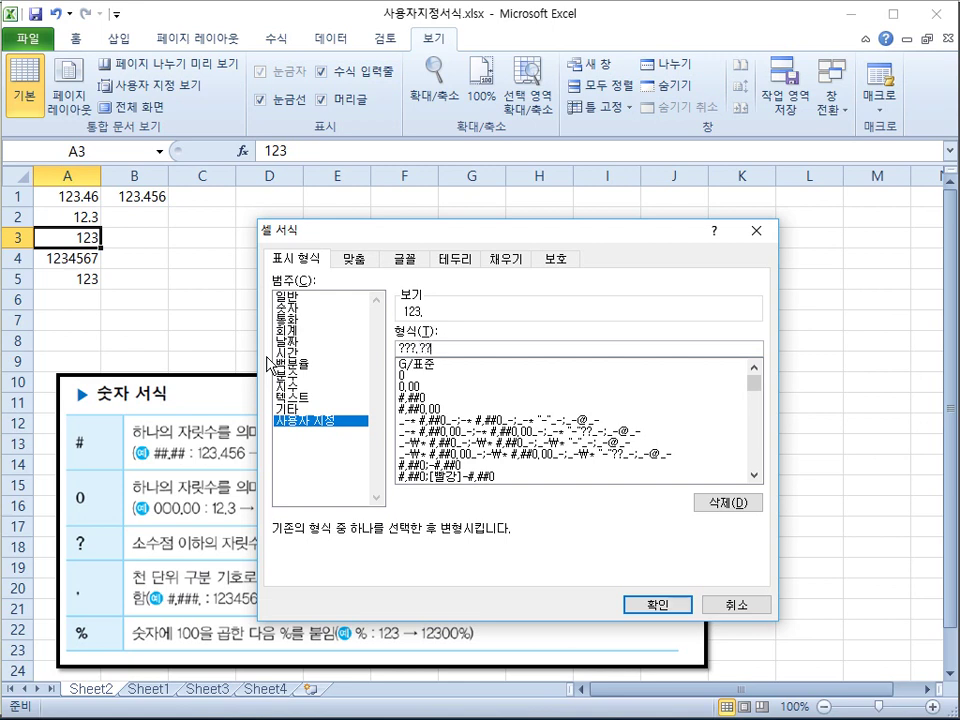
left_click(638, 606)
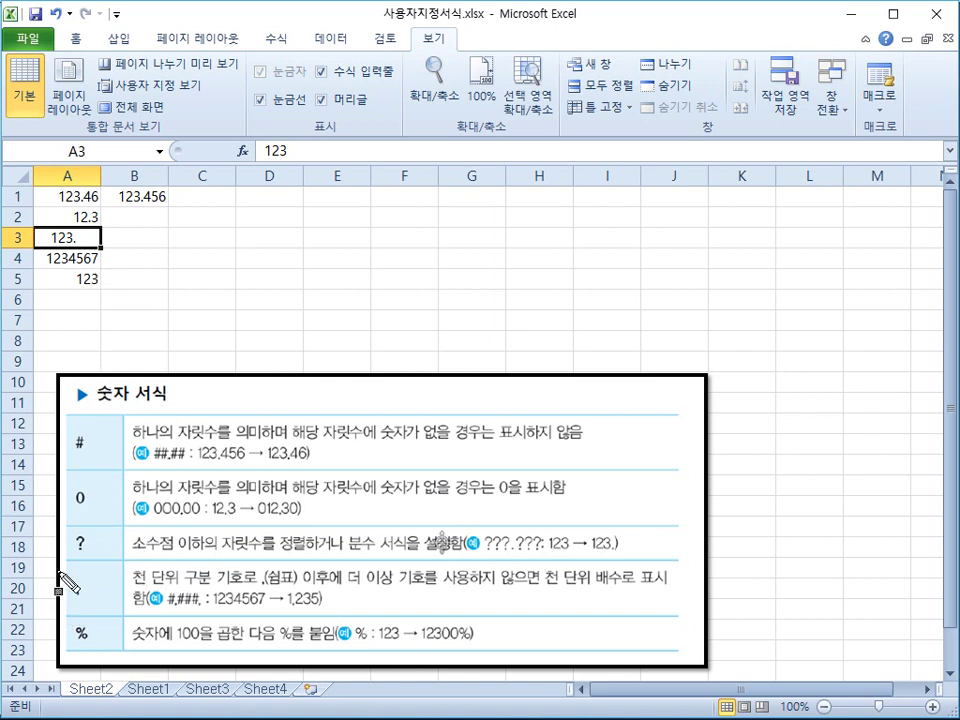
- Examine the comma row of the reference table, covering the trailing-comma rule and the #,###, example for 1234567
left_click_drag(64, 574, 94, 607)
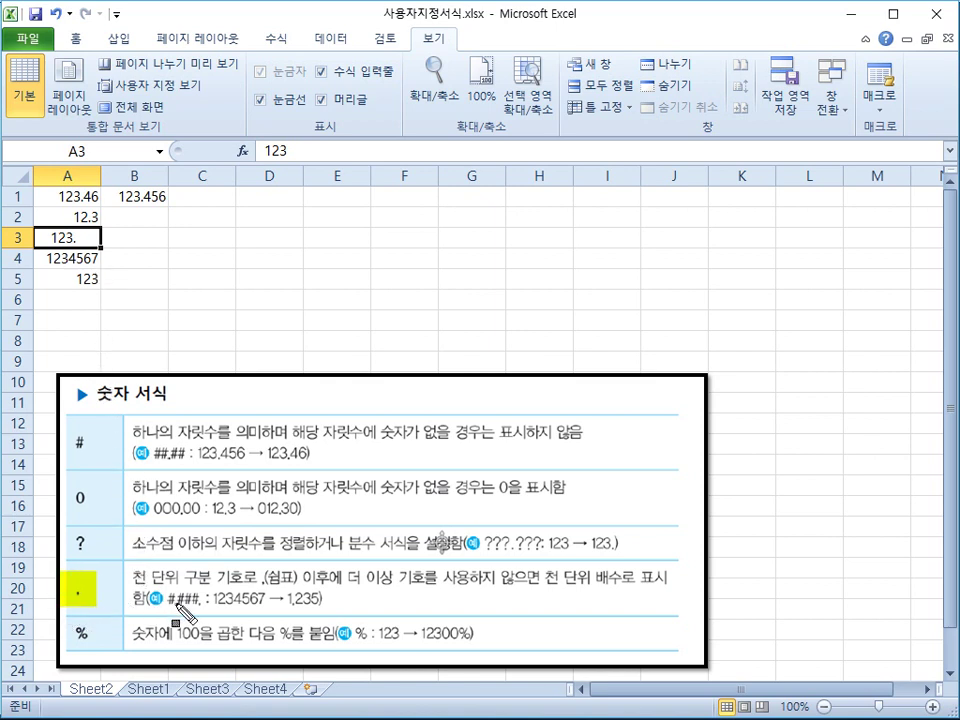
mouse_move(131, 563)
left_mouse_down()
mouse_move(300, 595)
mouse_move(346, 593)
left_mouse_up()
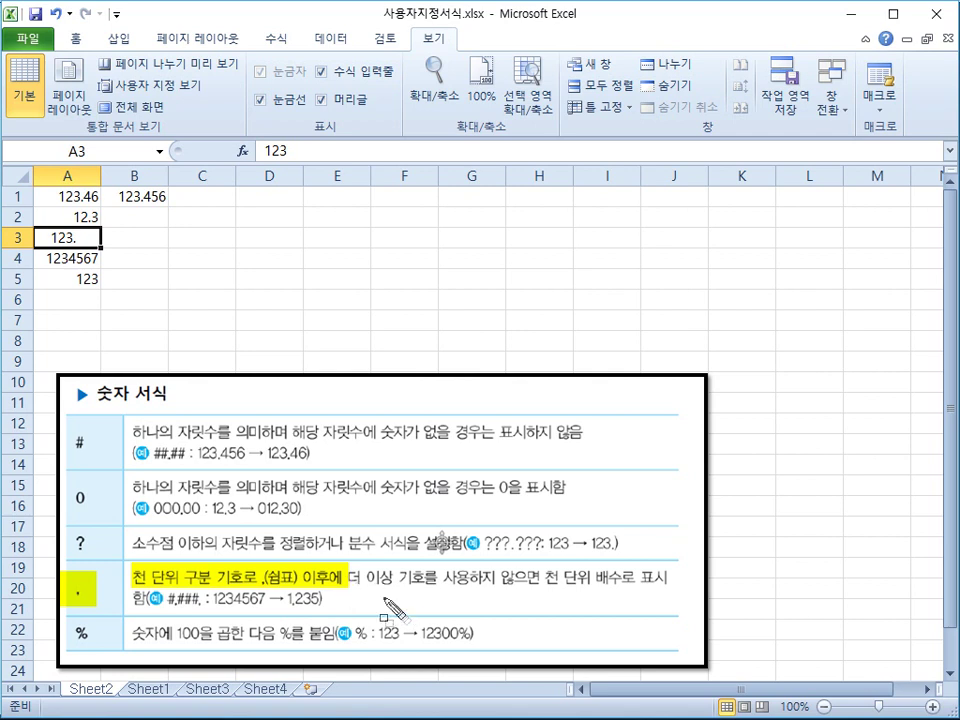
mouse_move(341, 557)
left_mouse_down()
mouse_move(382, 580)
mouse_move(476, 598)
mouse_move(653, 617)
mouse_move(673, 600)
left_mouse_up()
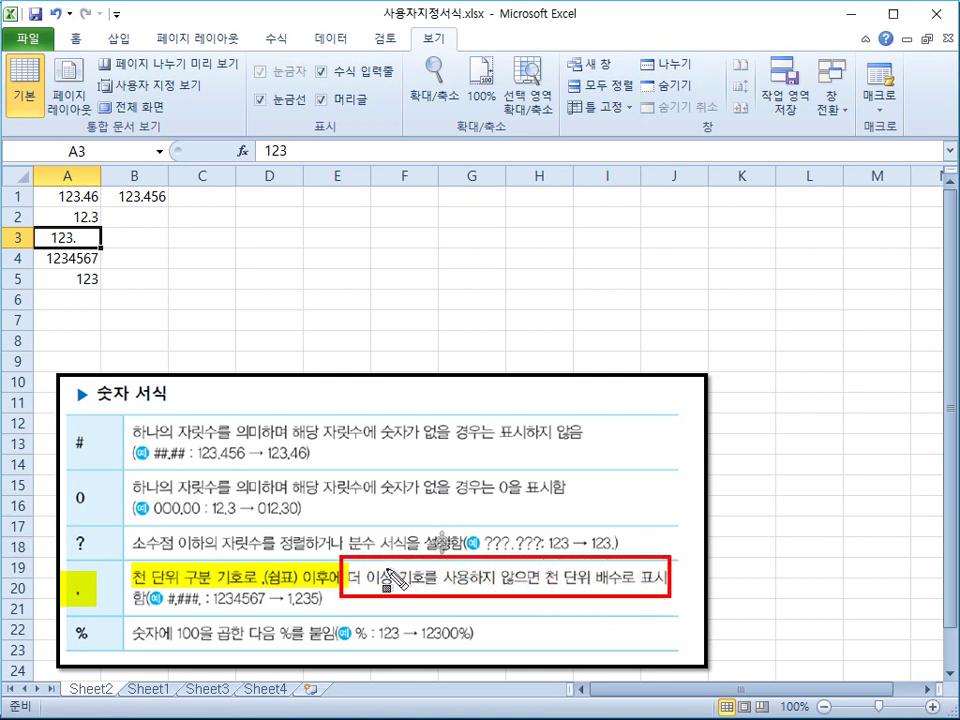
mouse_move(368, 563)
left_mouse_down()
mouse_move(404, 590)
mouse_move(561, 588)
mouse_move(668, 602)
left_mouse_up()
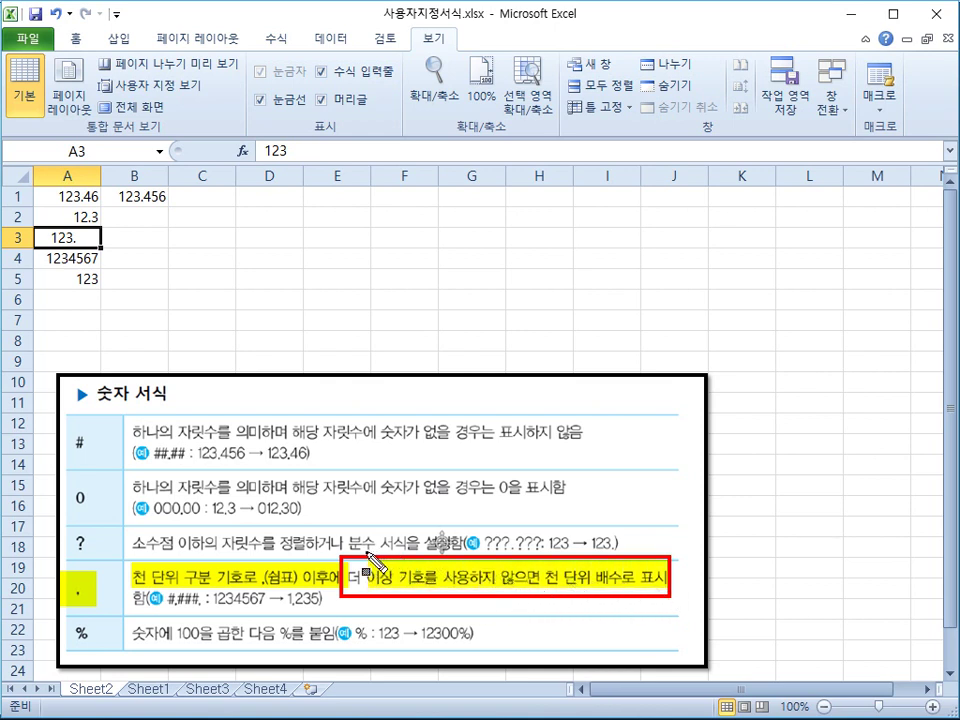
left_click_drag(212, 598, 266, 601)
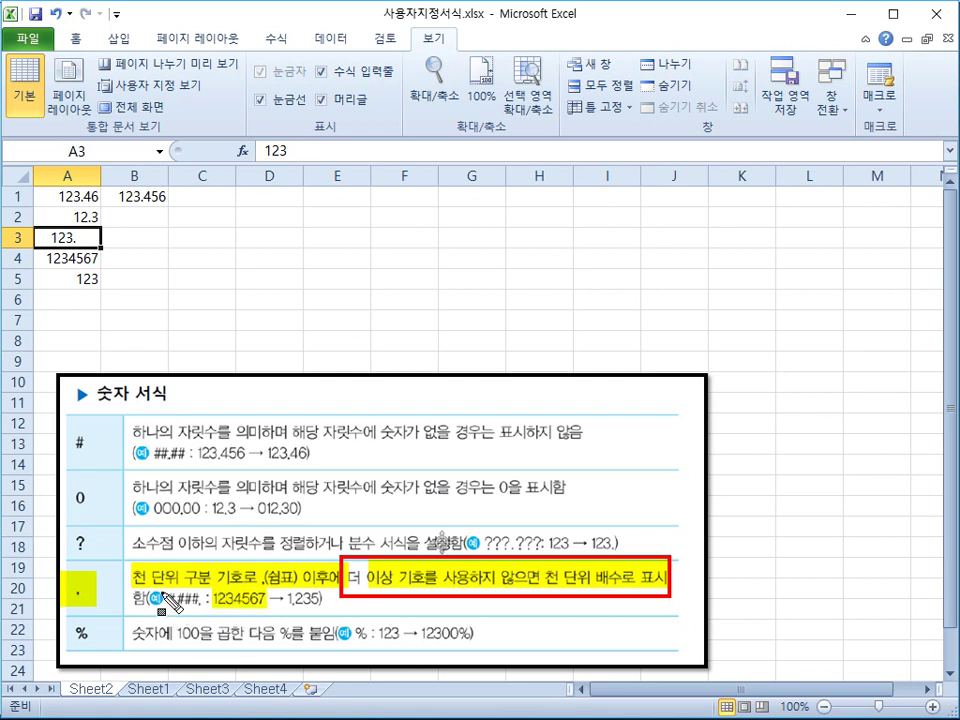
left_click_drag(163, 600, 200, 601)
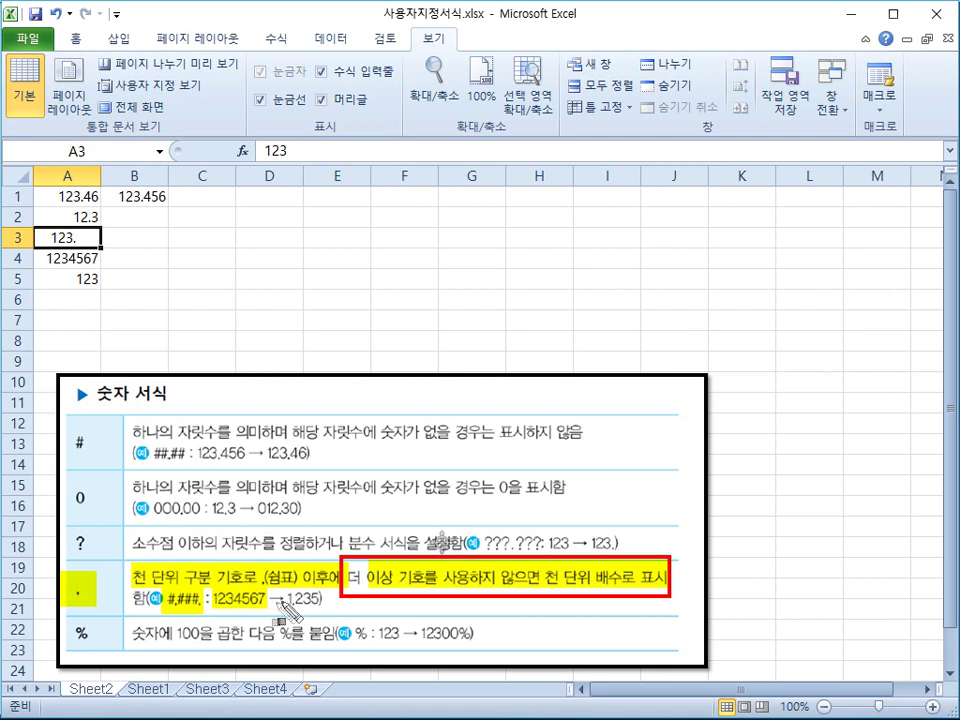
left_click_drag(285, 606, 304, 612)
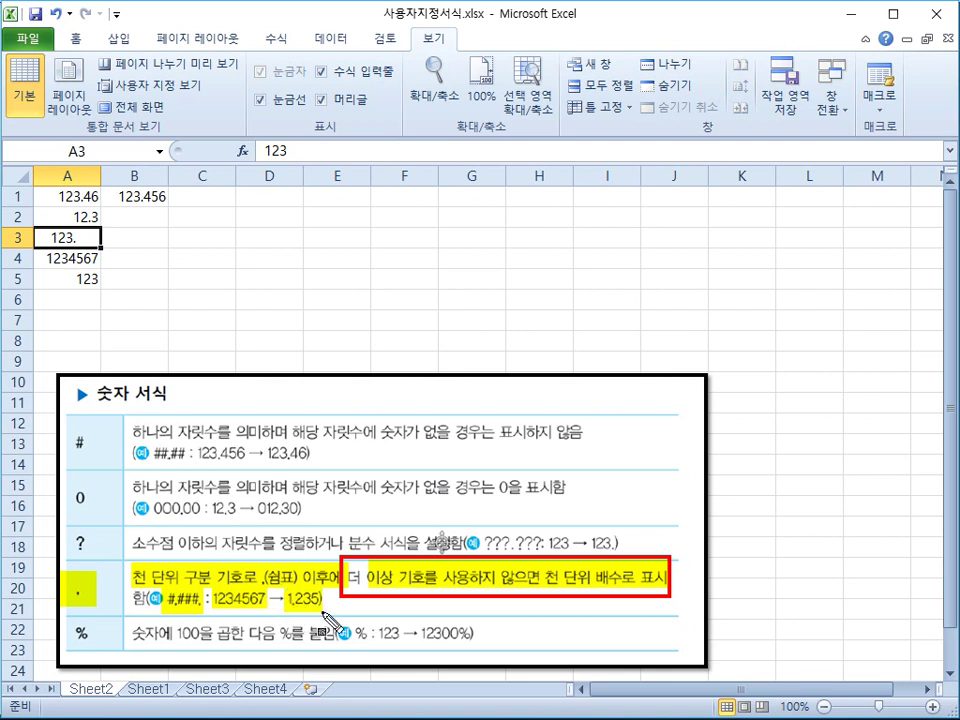
key("e")
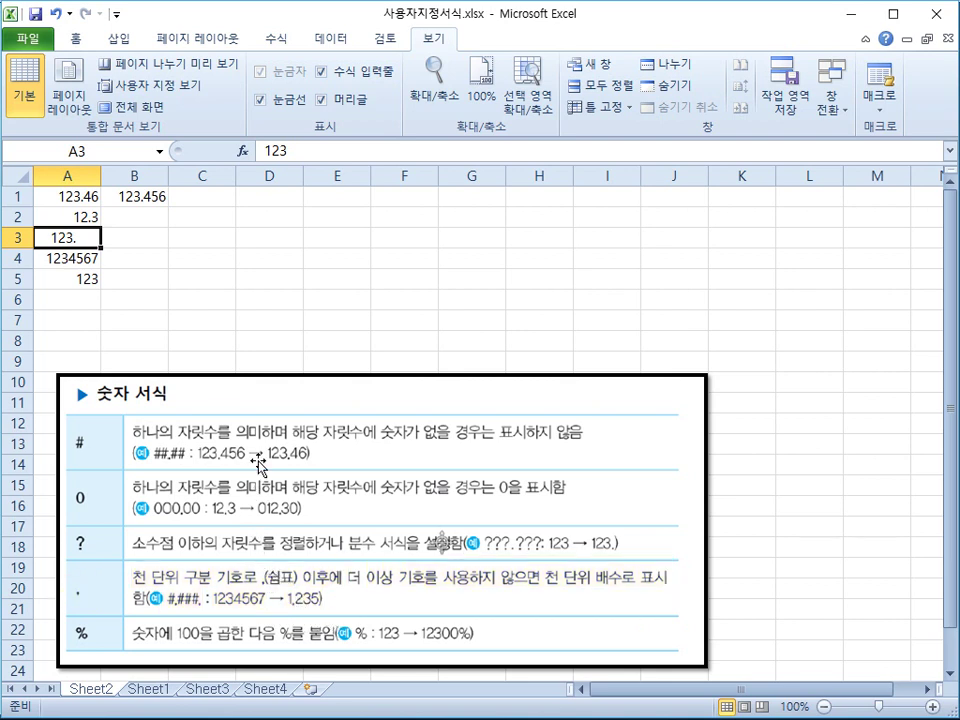
- Apply the custom number format #,###, to A4 to display the value in thousands
left_click(84, 263)
right_click(85, 262)
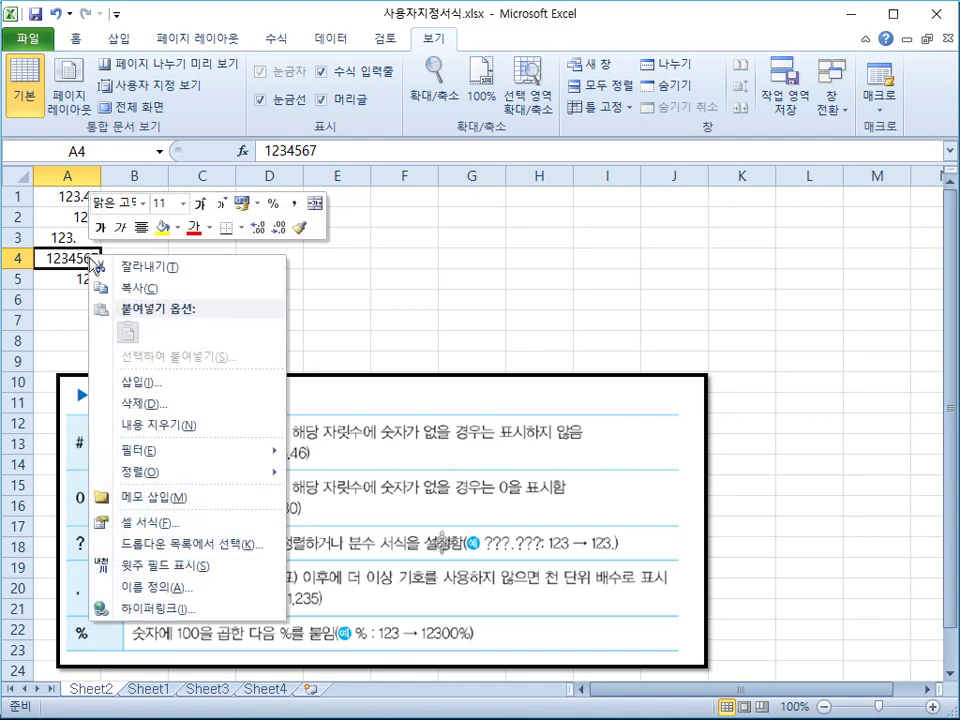
left_click(179, 532)
left_click_drag(311, 326, 681, 257)
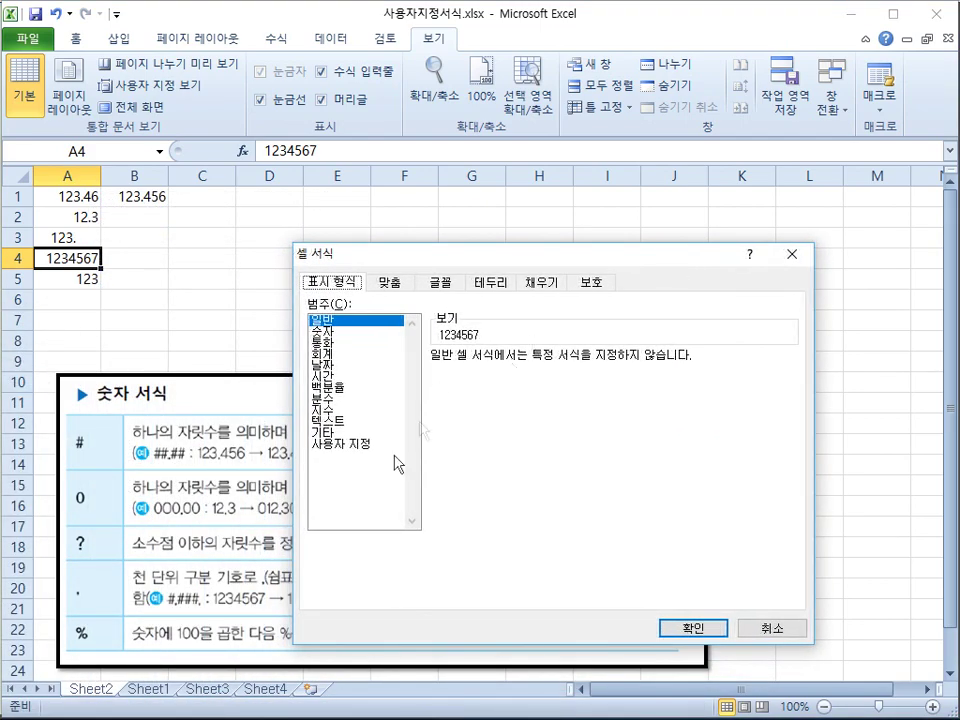
left_click(348, 434)
left_click(352, 443)
double_click(495, 370)
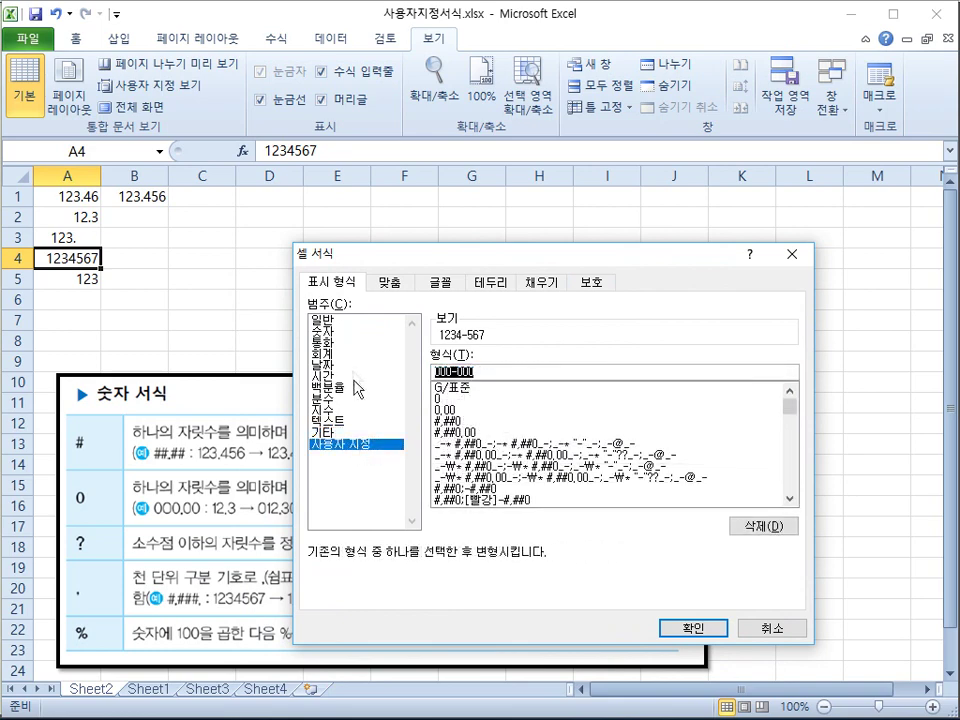
key("BackSpace")
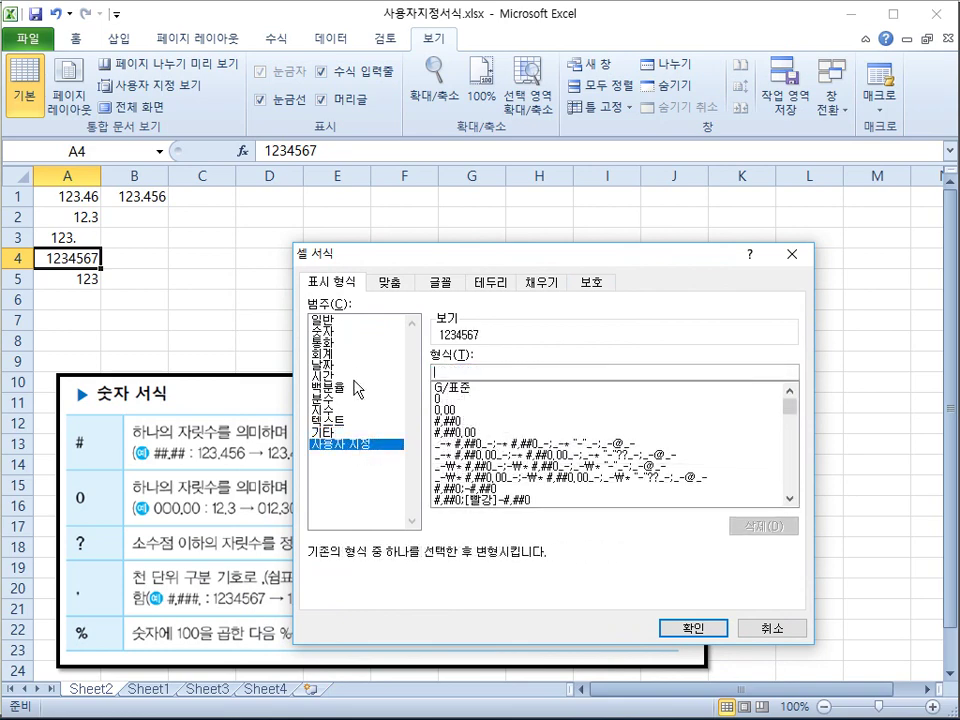
type("#")
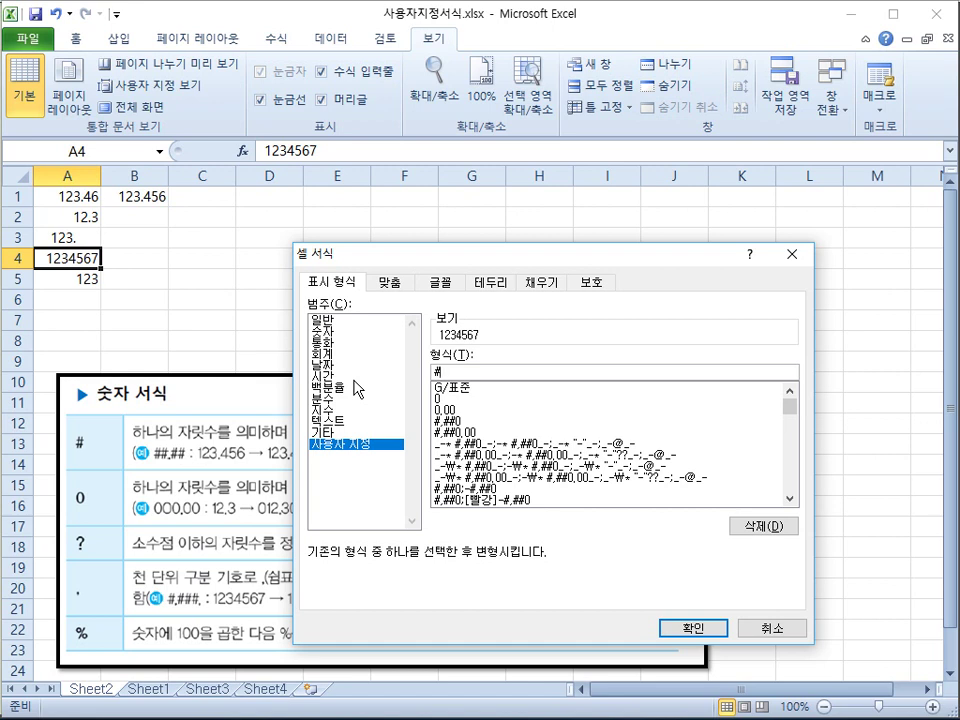
type(",###,")
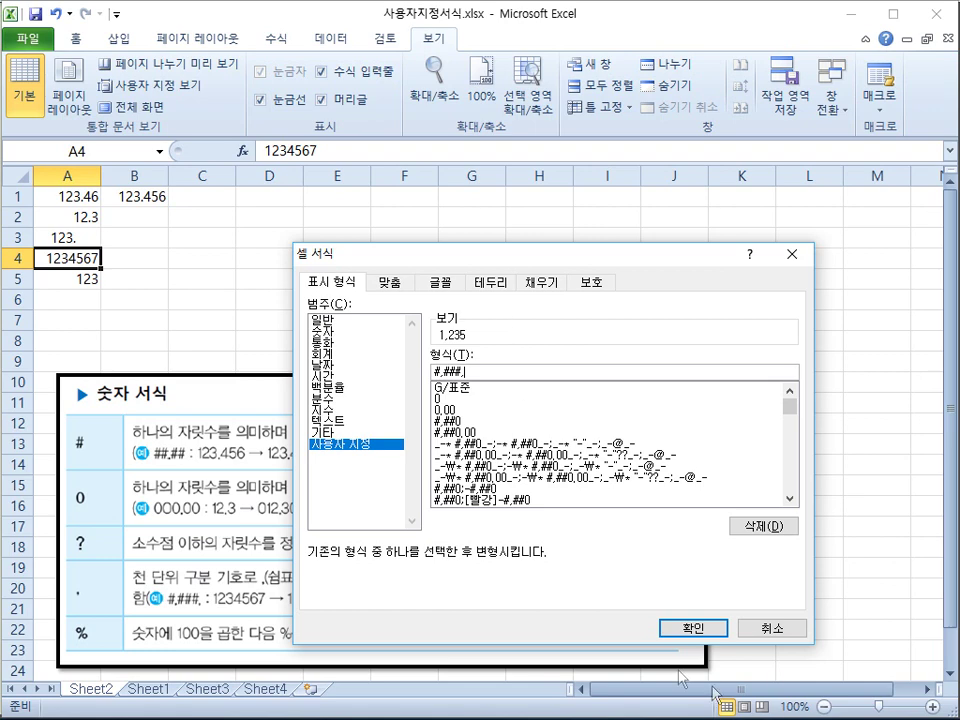
left_click(703, 628)
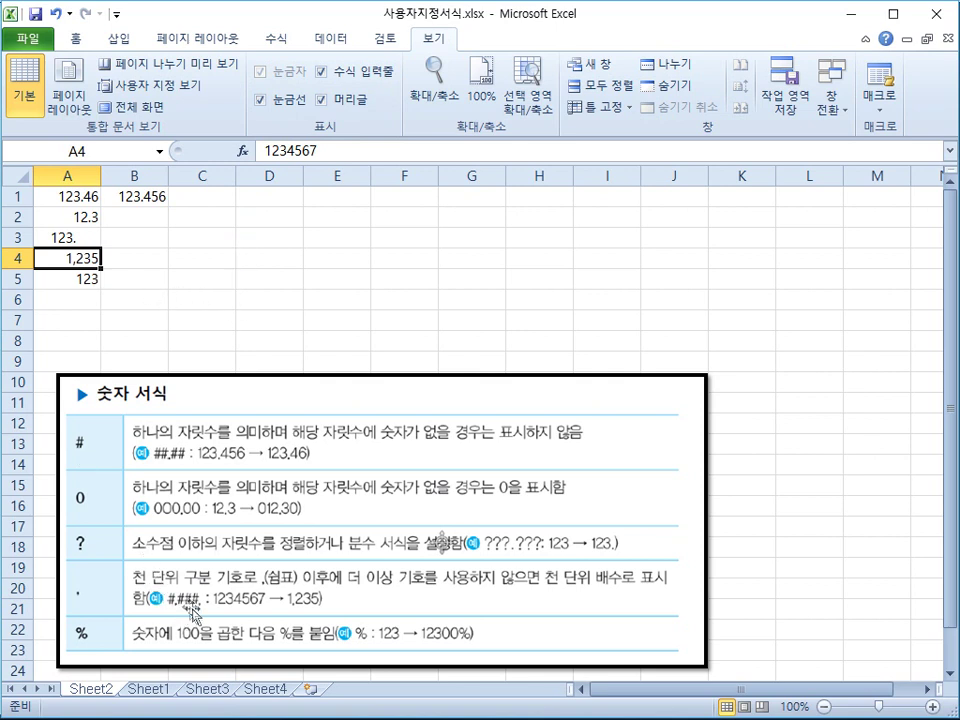
- Check the reference table's % row and enter the custom format code #% for A5
mouse_move(126, 634)
left_mouse_down()
mouse_move(322, 655)
mouse_move(468, 636)
left_mouse_up()
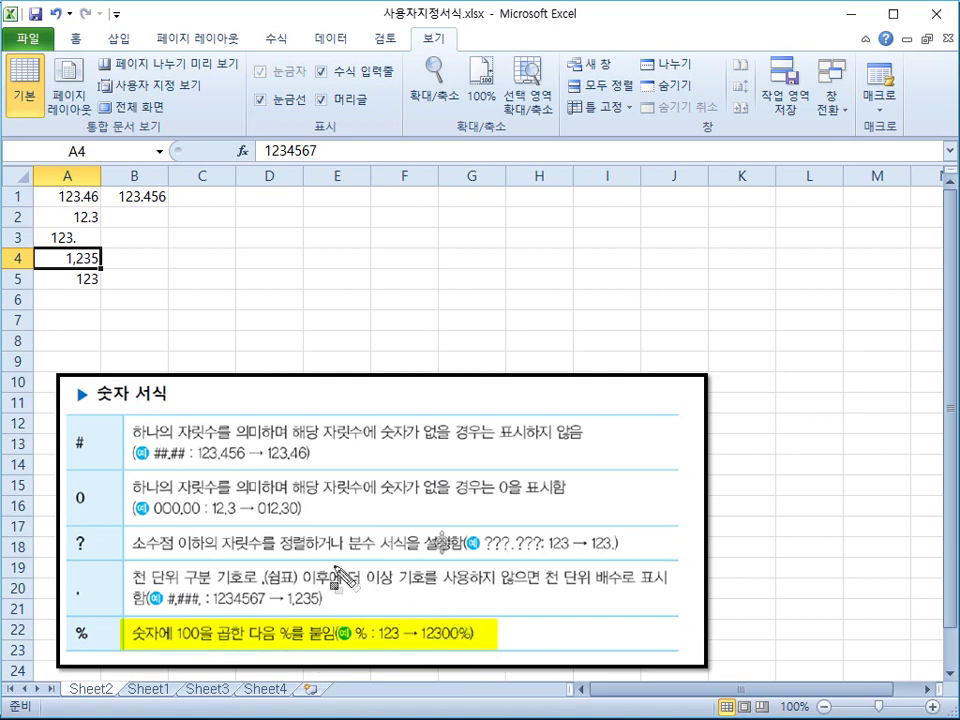
key("Escape")
left_click(70, 276)
right_click(72, 276)
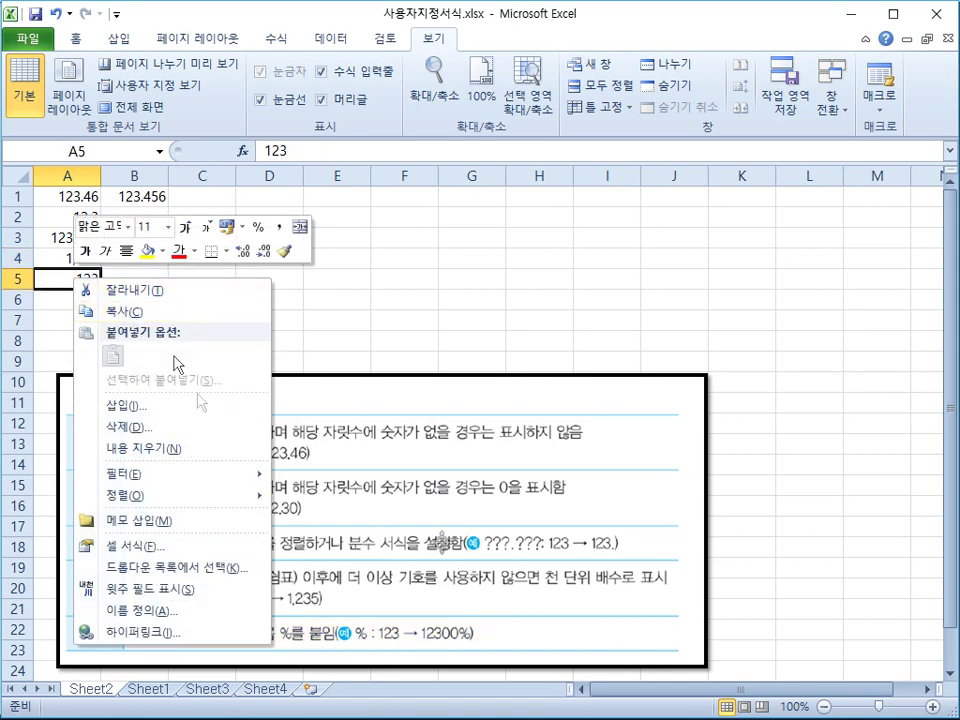
left_click(152, 548)
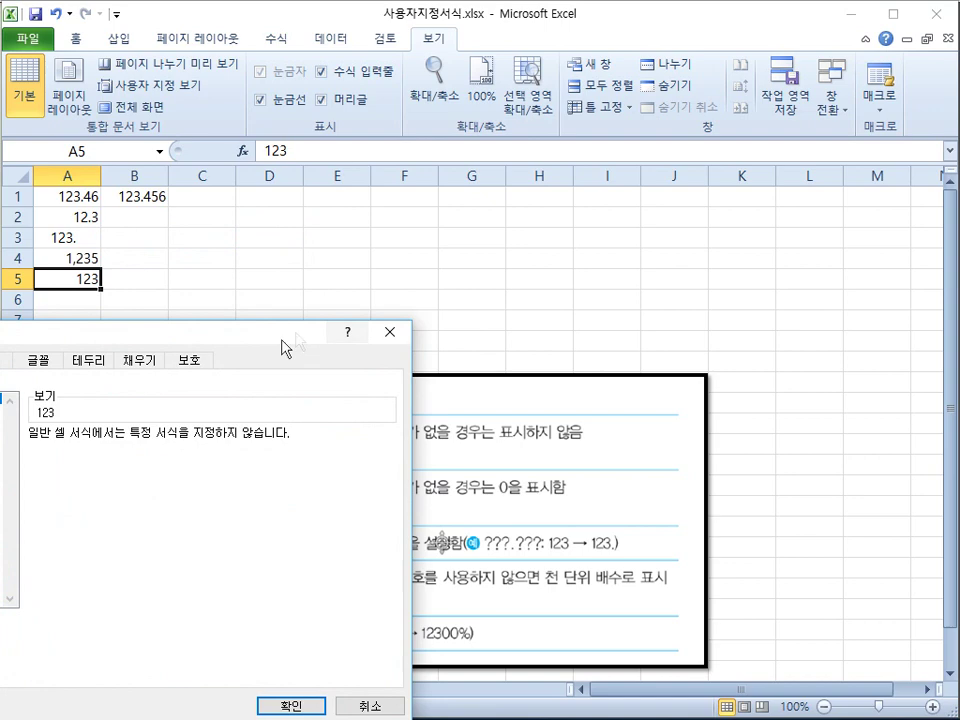
left_click_drag(295, 342, 591, 249)
left_click(287, 421)
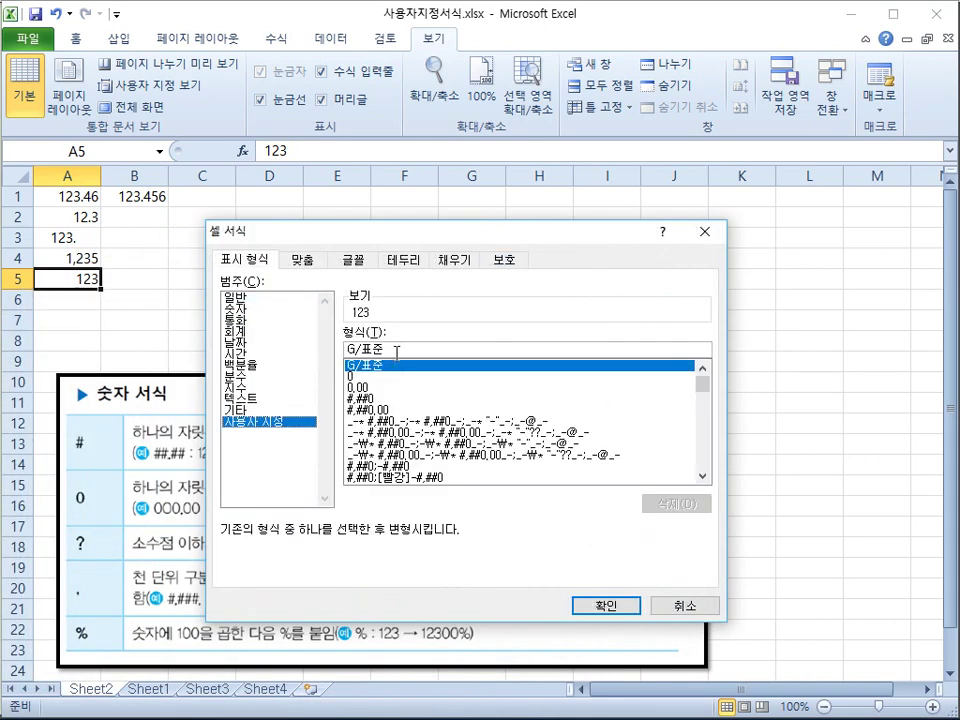
double_click(380, 349)
key("BackSpace")
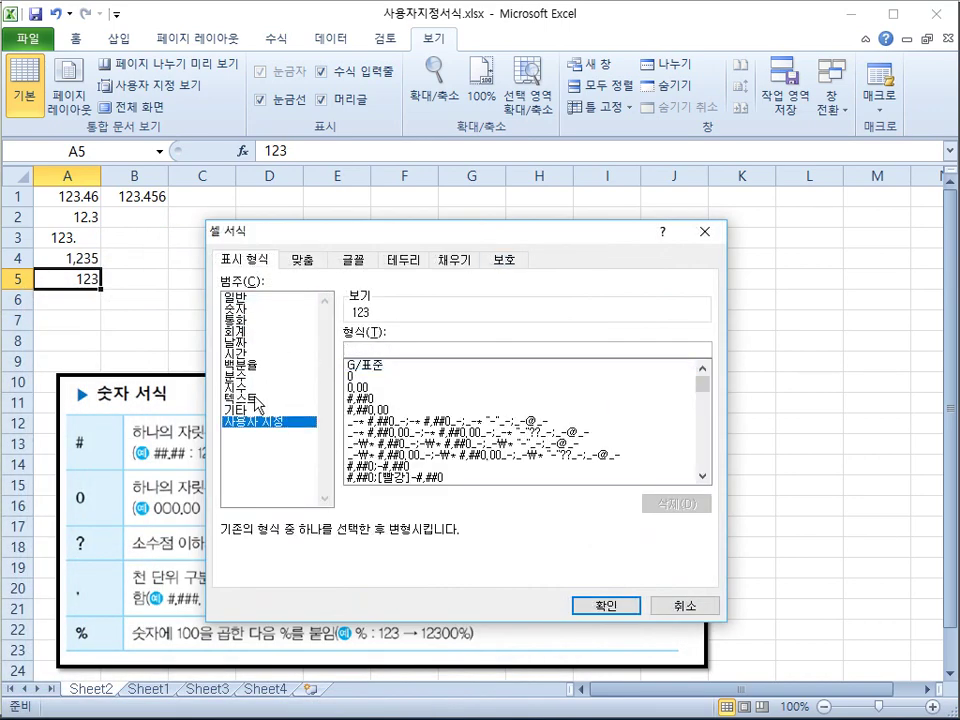
type("#%")
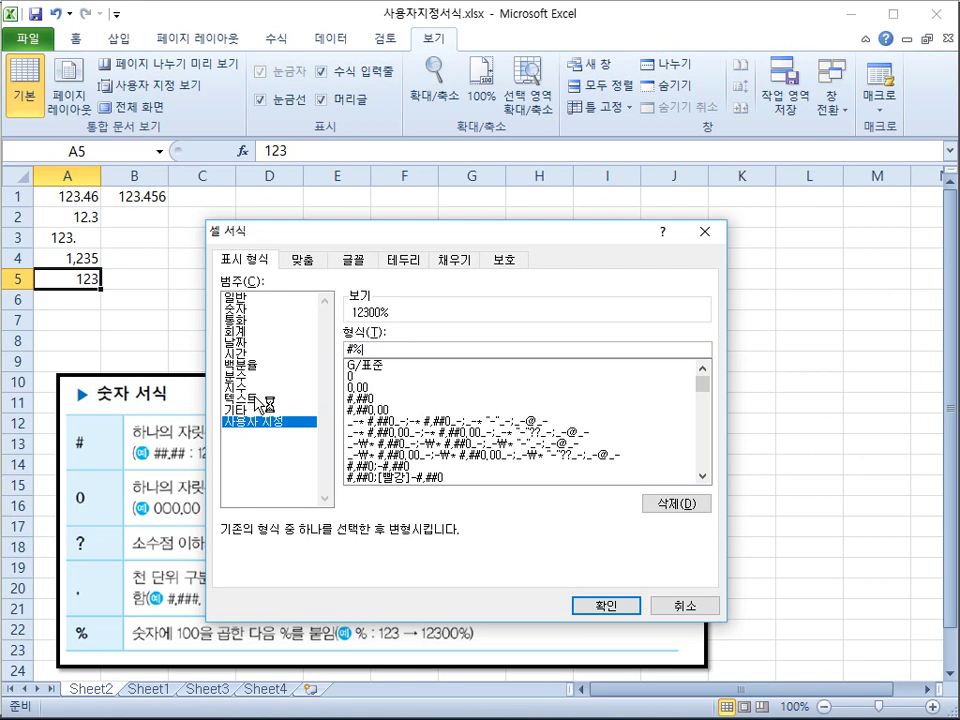
- Replace the custom code for A5 with 0% and apply it
key("BackSpace")
key("BackSpace")
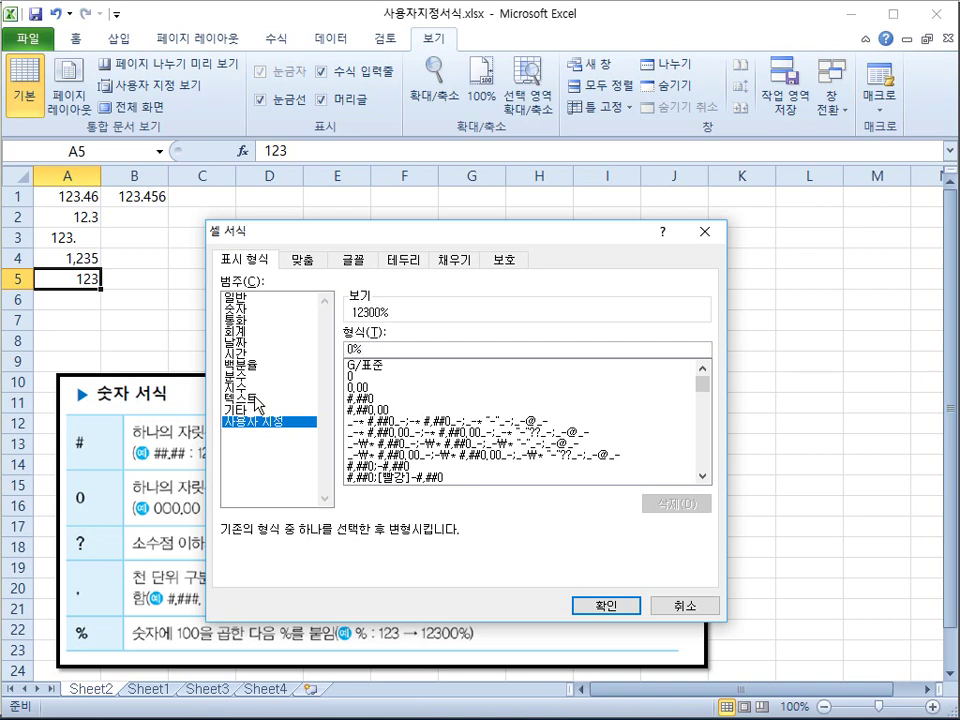
left_click(603, 606)
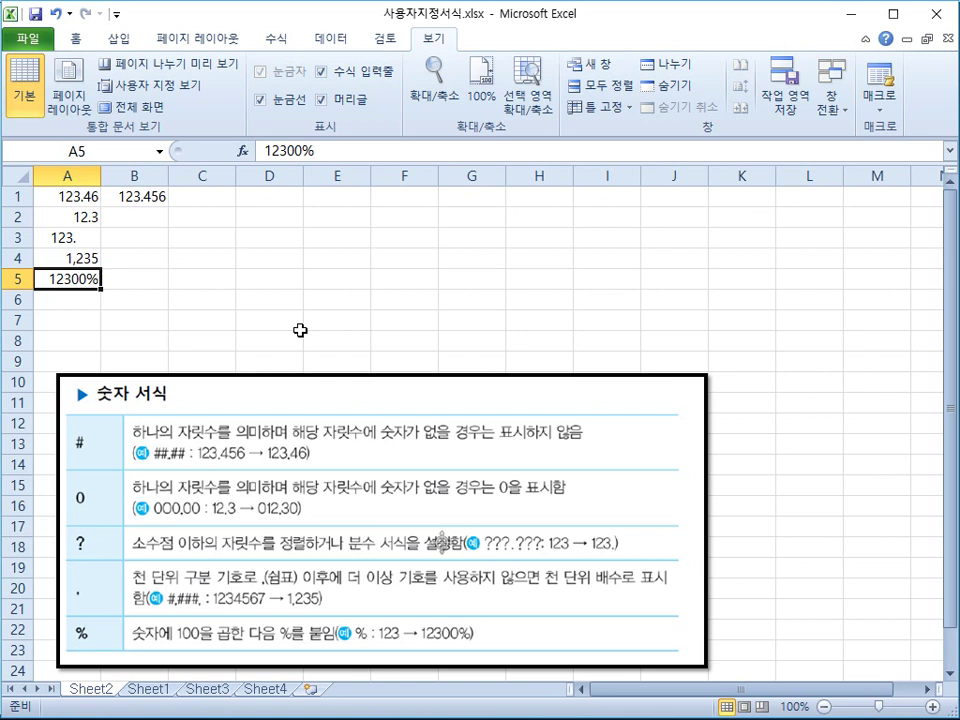
- Review the number format codes in the reference table, focusing on #, 0, the comma and %
mouse_move(70, 433)
left_mouse_down()
mouse_move(88, 640)
mouse_move(115, 648)
left_mouse_up()
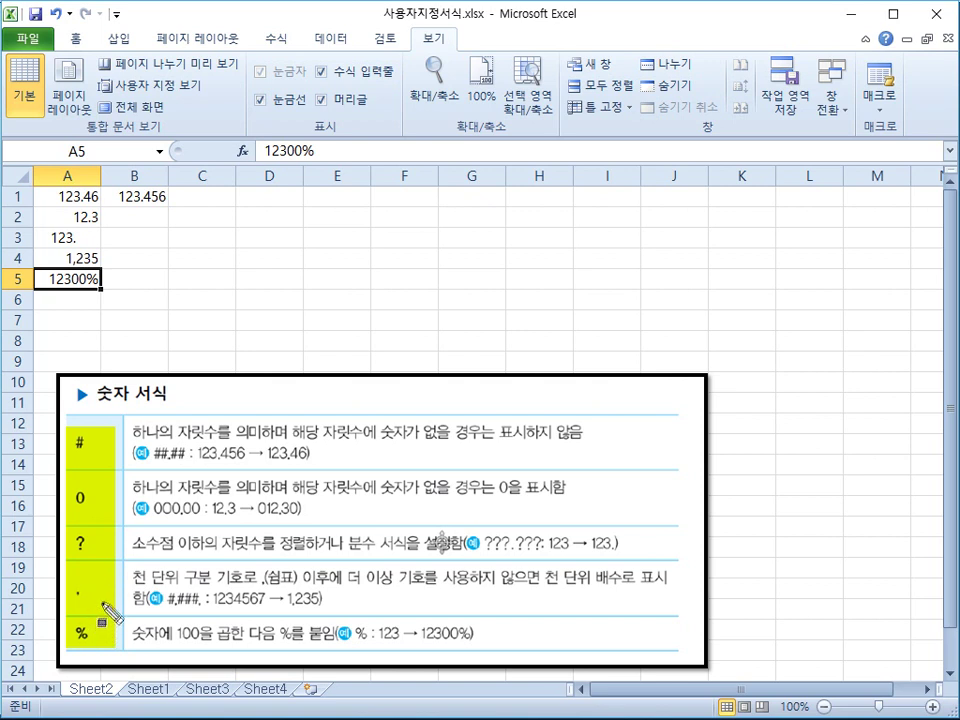
left_click_drag(63, 423, 104, 464)
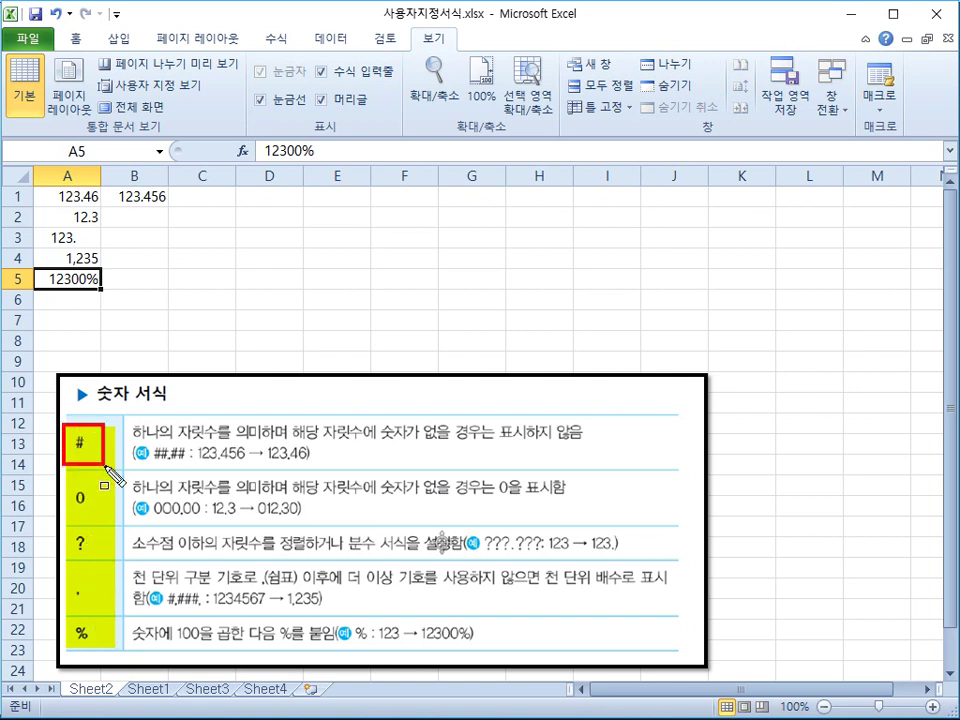
mouse_move(63, 578)
left_mouse_down()
mouse_move(86, 607)
mouse_move(121, 609)
left_mouse_up()
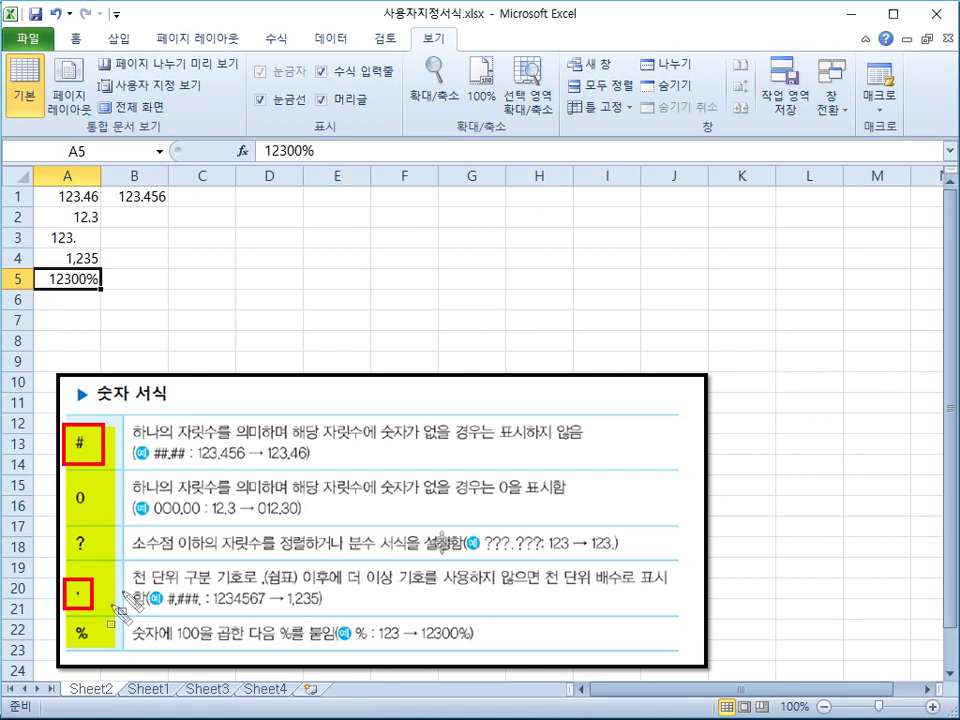
left_click_drag(62, 621, 100, 645)
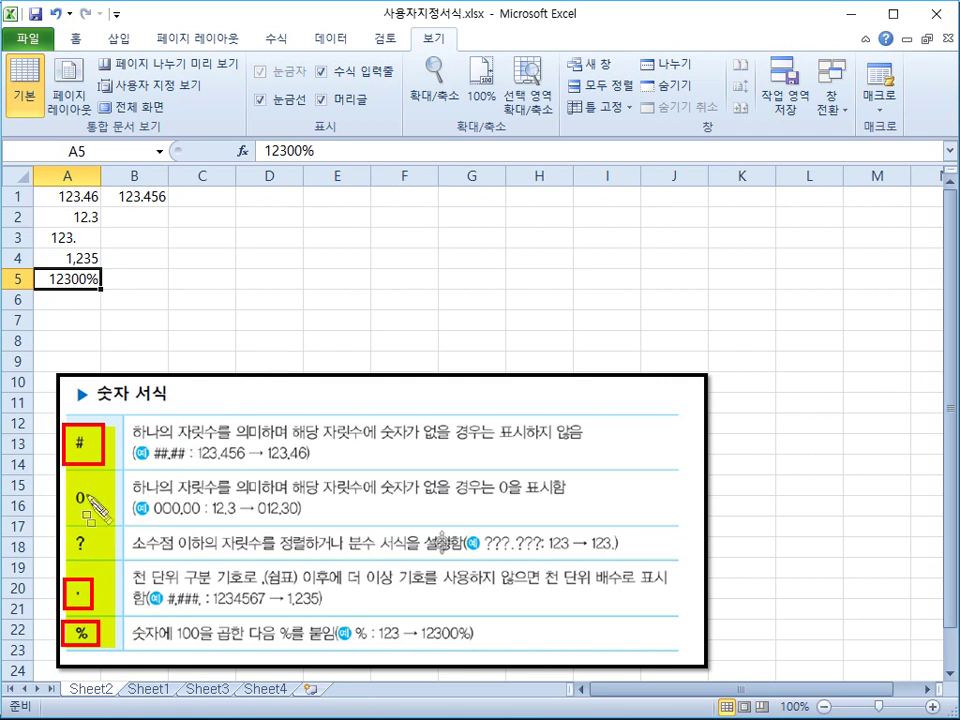
left_click_drag(63, 479, 96, 512)
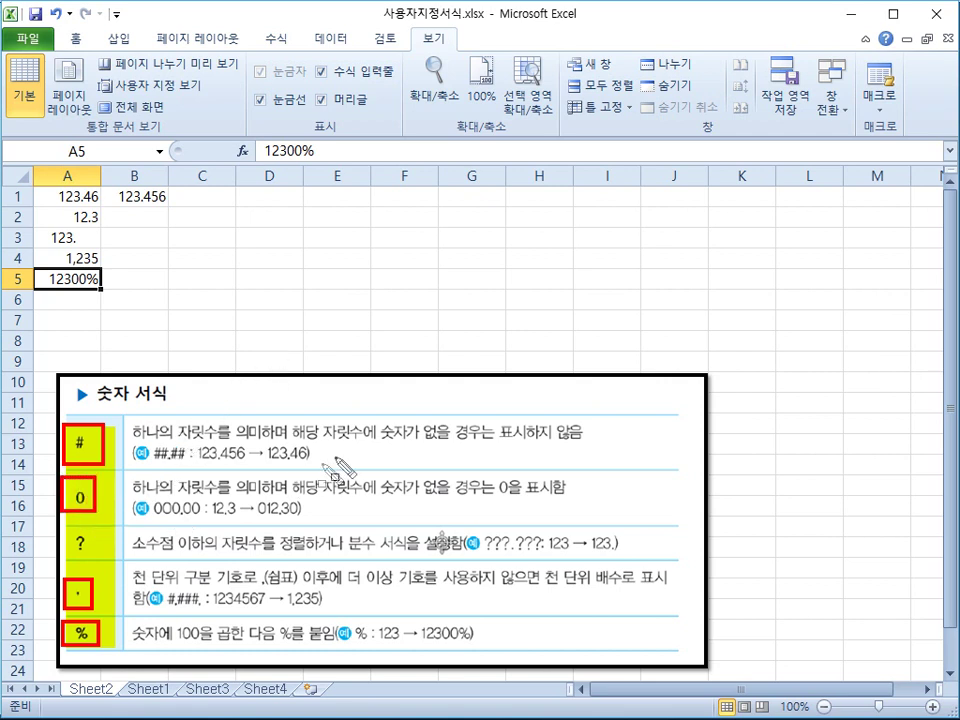
mouse_move(372, 411)
left_mouse_down()
mouse_move(480, 498)
mouse_move(594, 503)
left_mouse_up()
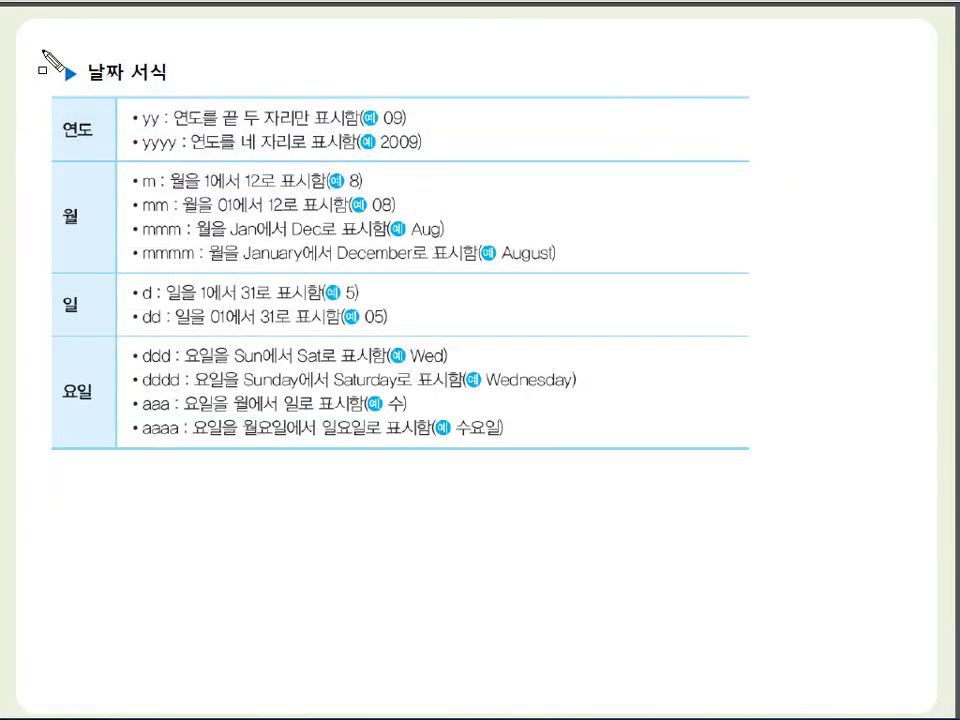
mouse_move(43, 52)
left_mouse_down()
mouse_move(60, 66)
mouse_move(177, 87)
left_mouse_up()
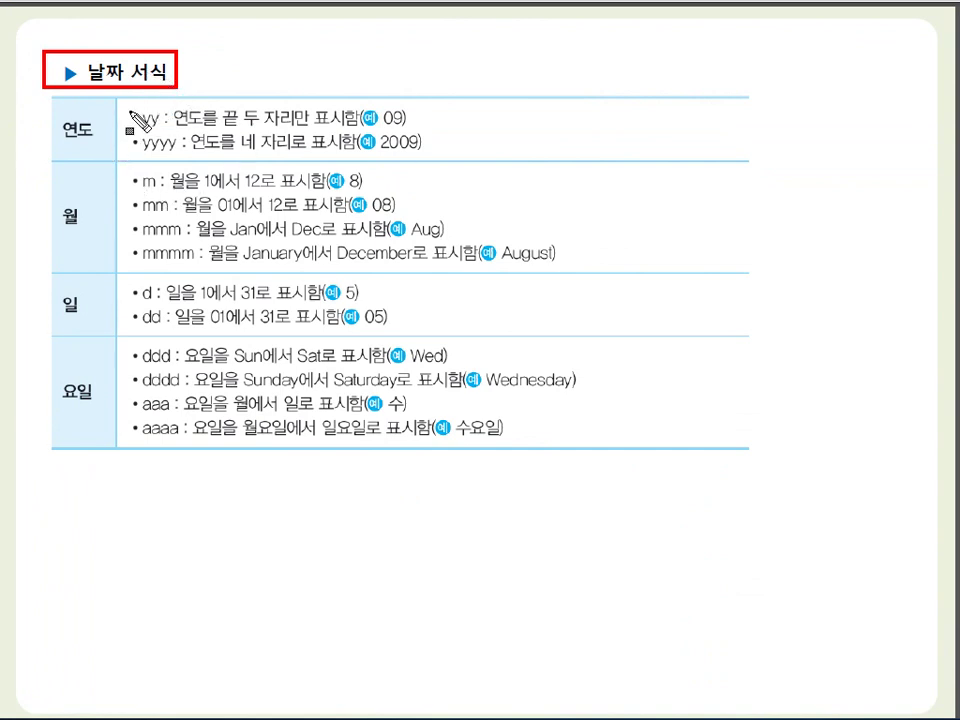
left_click_drag(130, 118, 168, 120)
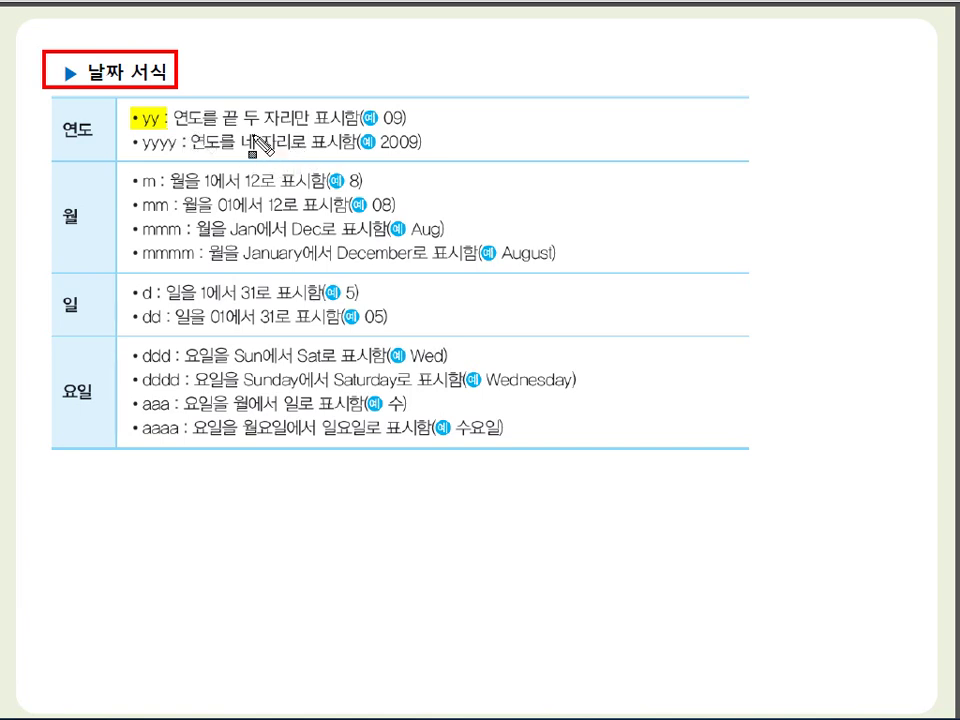
mouse_move(205, 112)
left_mouse_down()
mouse_move(245, 128)
mouse_move(342, 133)
mouse_move(407, 120)
left_mouse_up()
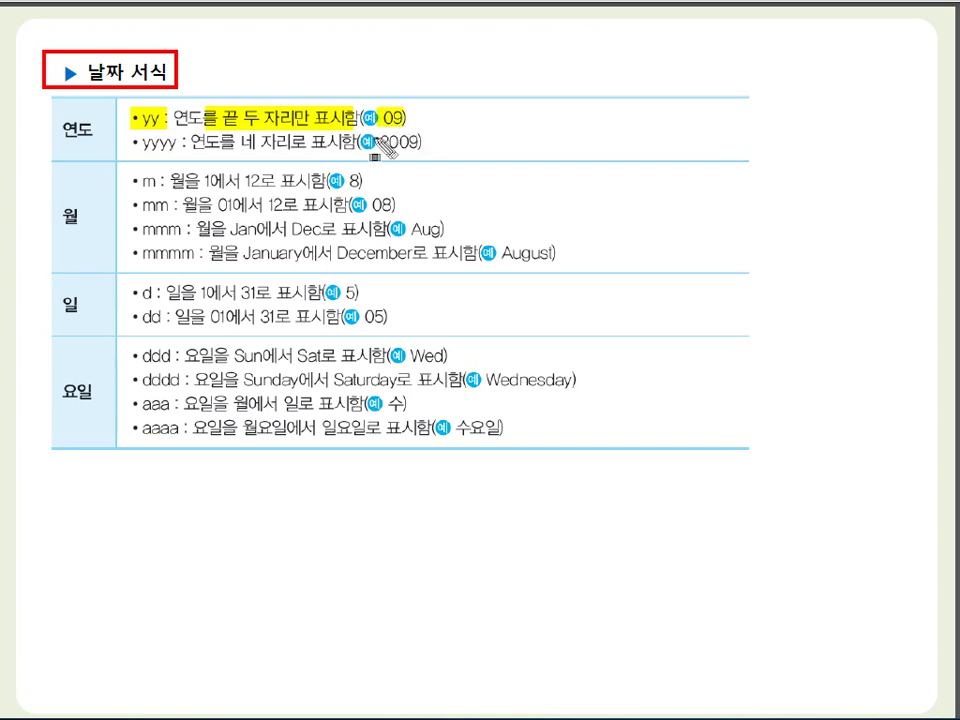
left_click_drag(143, 143, 428, 147)
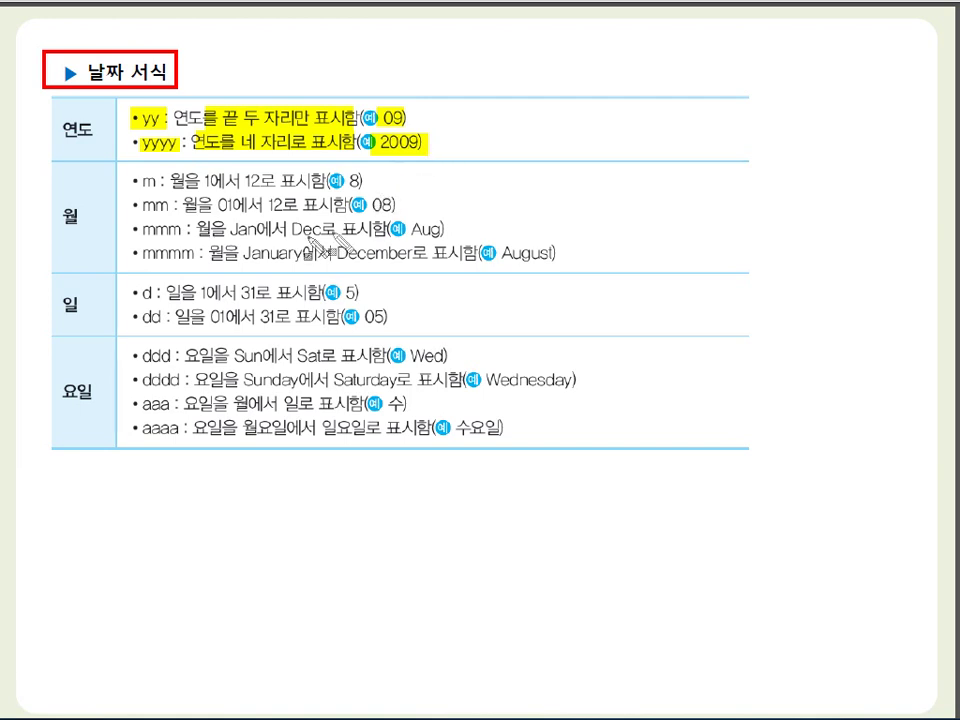
left_click_drag(140, 181, 156, 182)
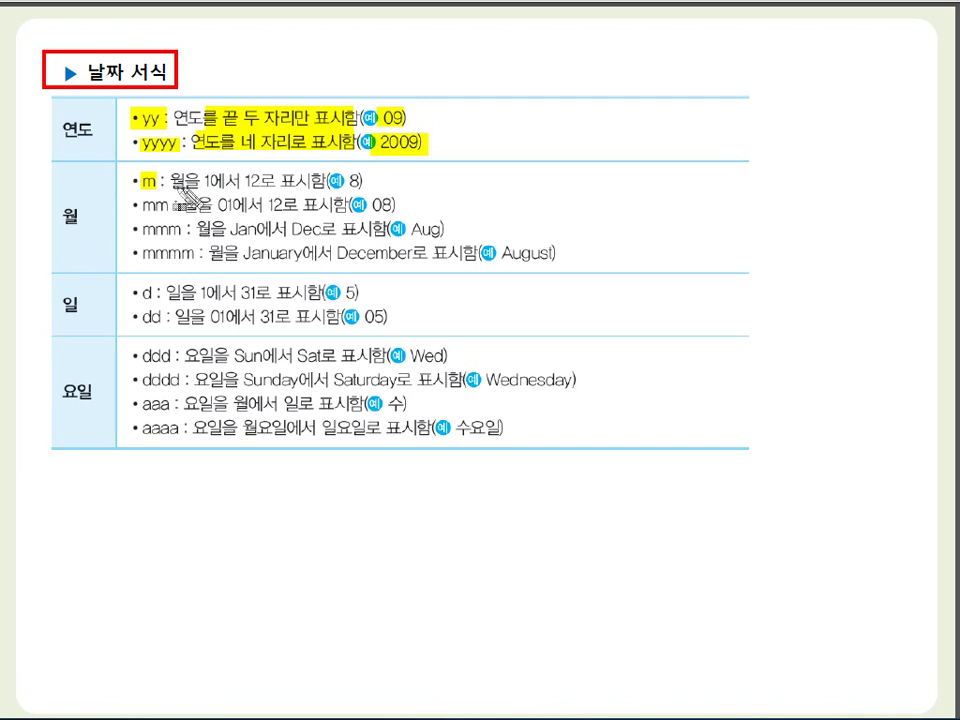
left_click_drag(196, 181, 268, 182)
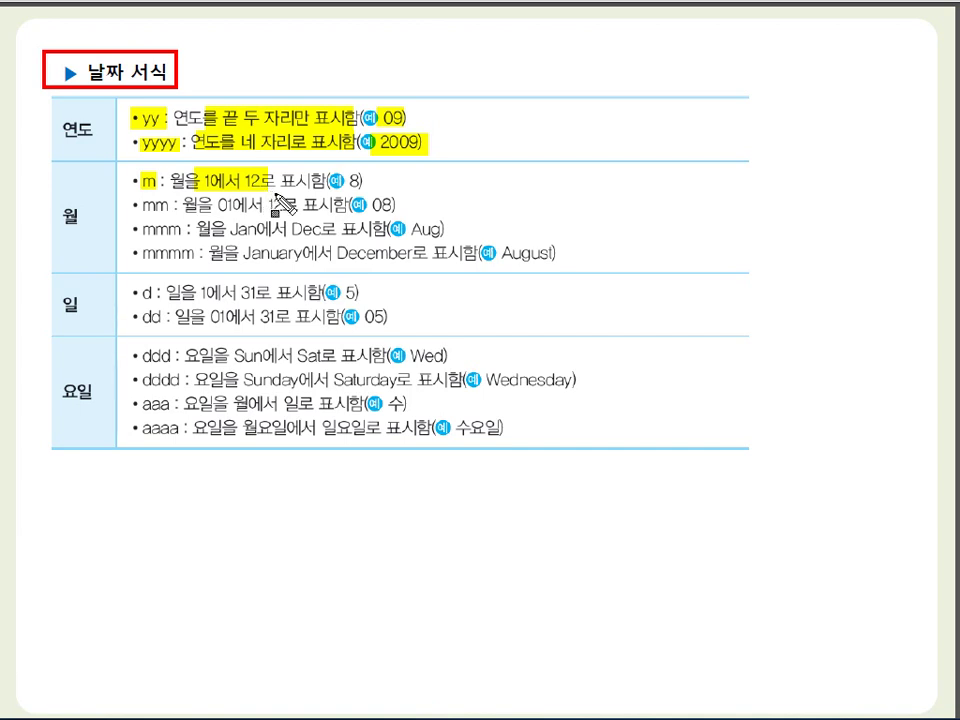
left_click_drag(332, 180, 367, 185)
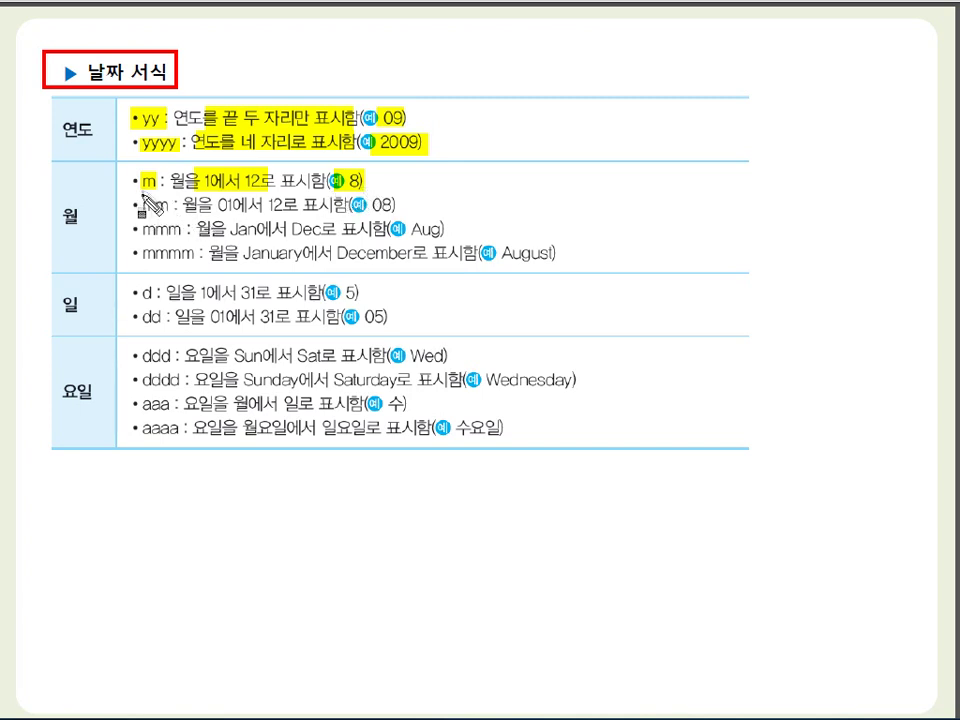
left_click_drag(164, 213, 170, 210)
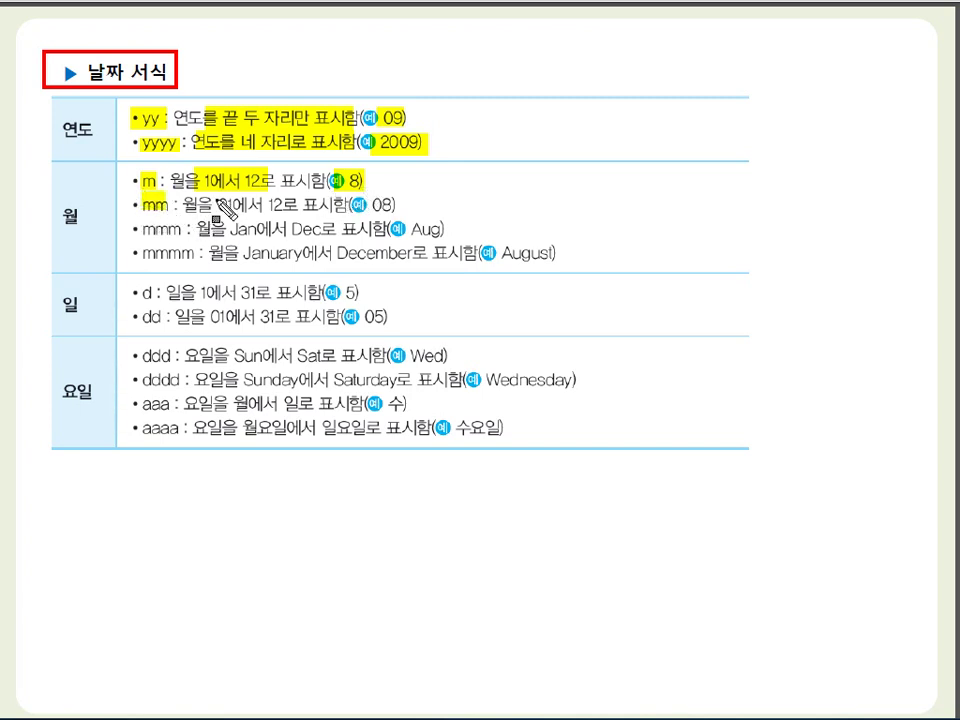
left_click_drag(216, 205, 287, 211)
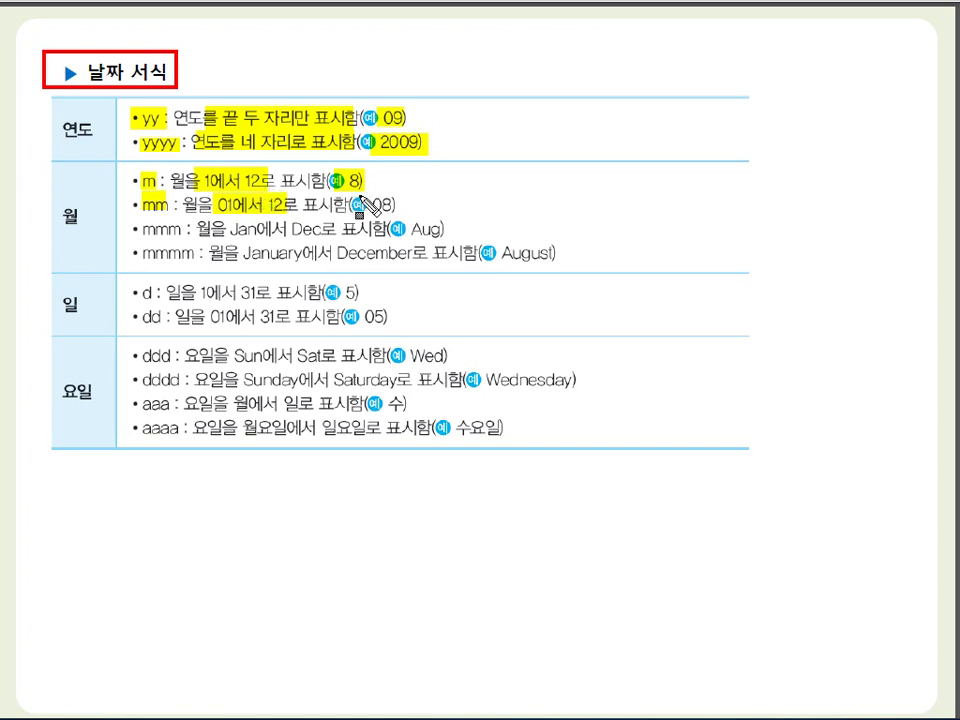
left_click_drag(370, 203, 398, 205)
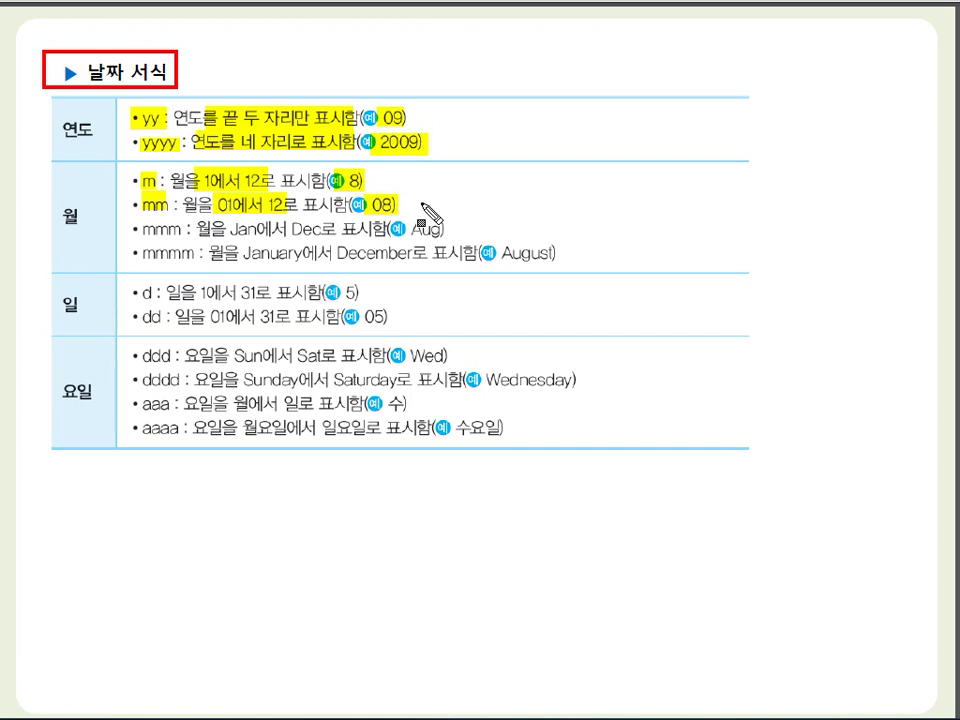
left_click_drag(133, 228, 192, 240)
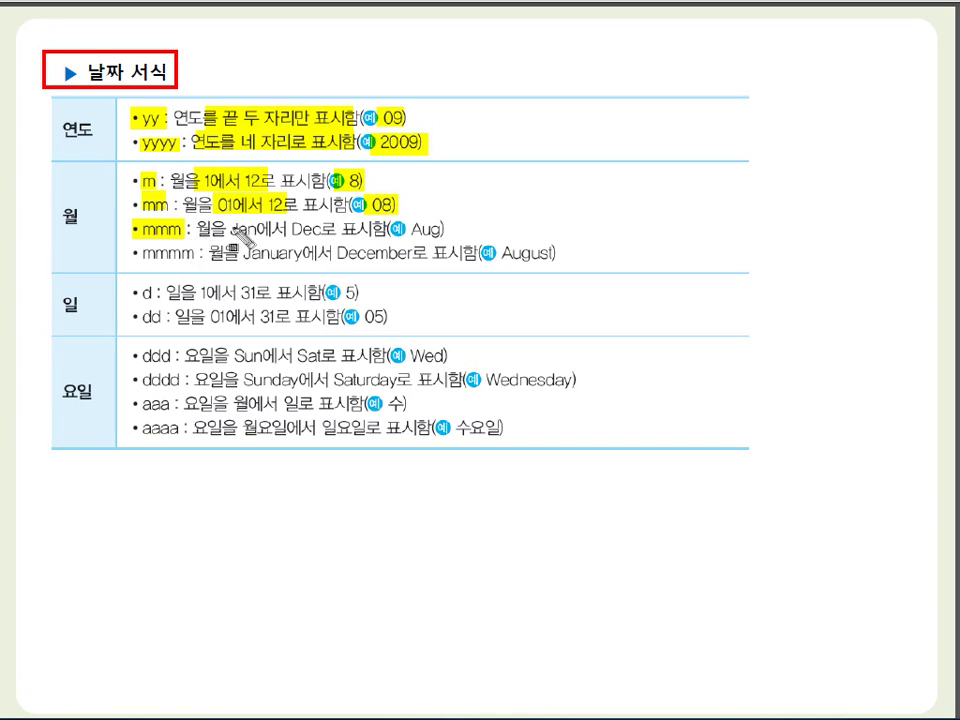
left_click_drag(250, 238, 322, 238)
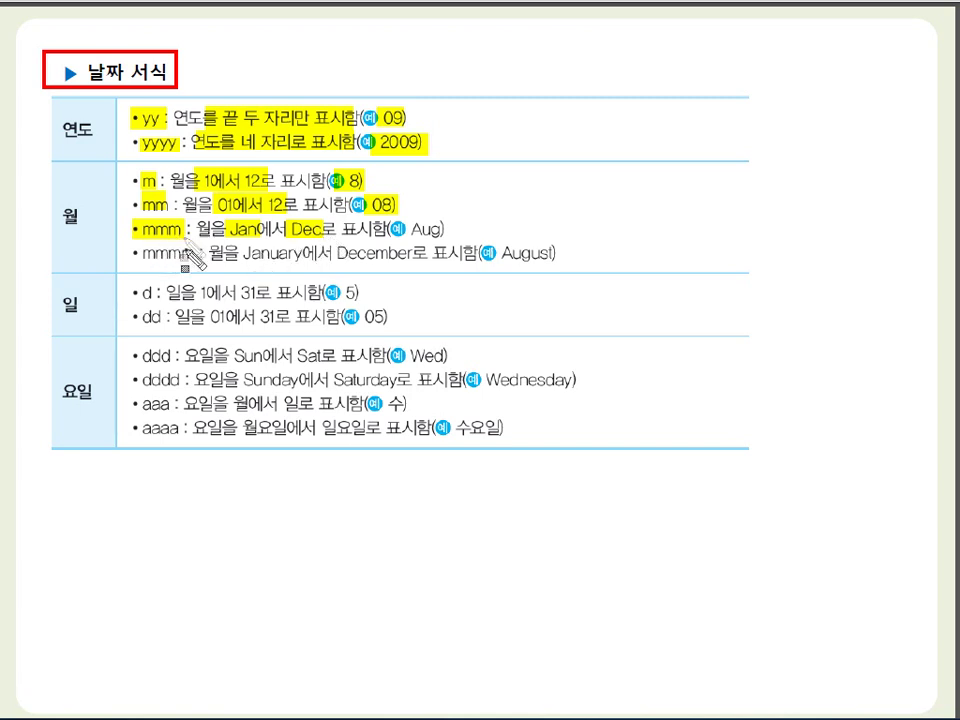
left_click_drag(134, 262, 197, 264)
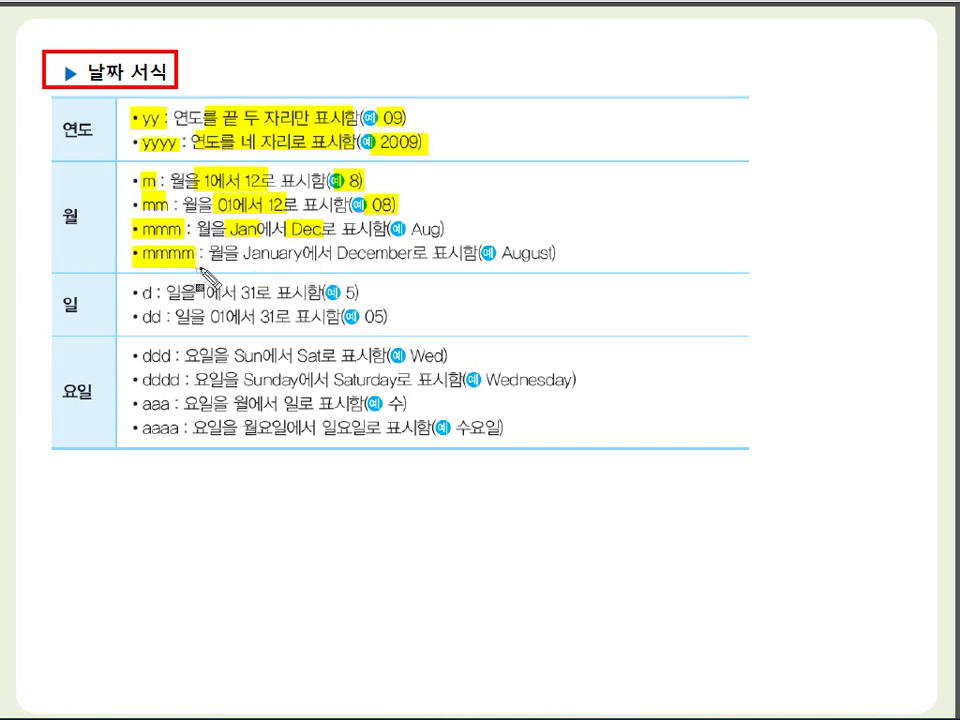
left_click_drag(236, 254, 411, 267)
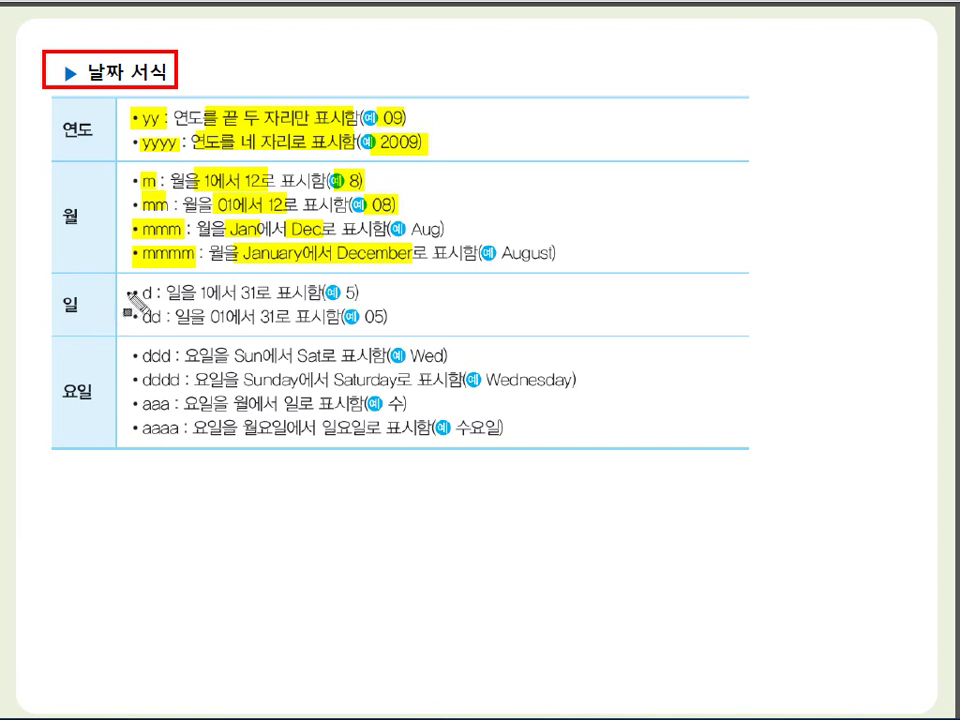
left_click_drag(131, 292, 258, 294)
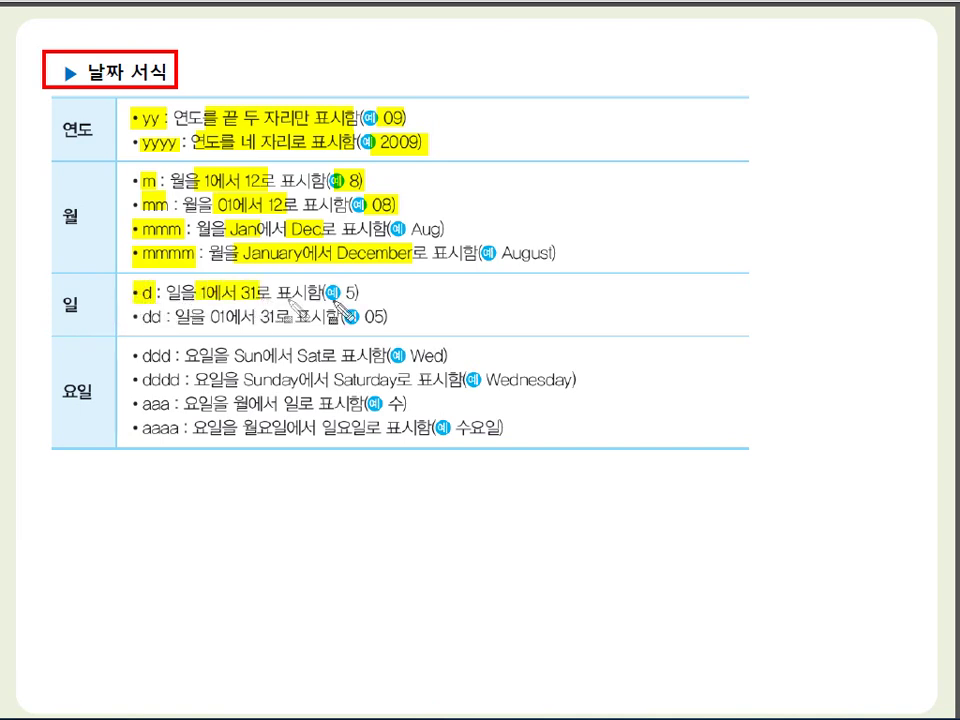
left_click_drag(343, 281, 352, 297)
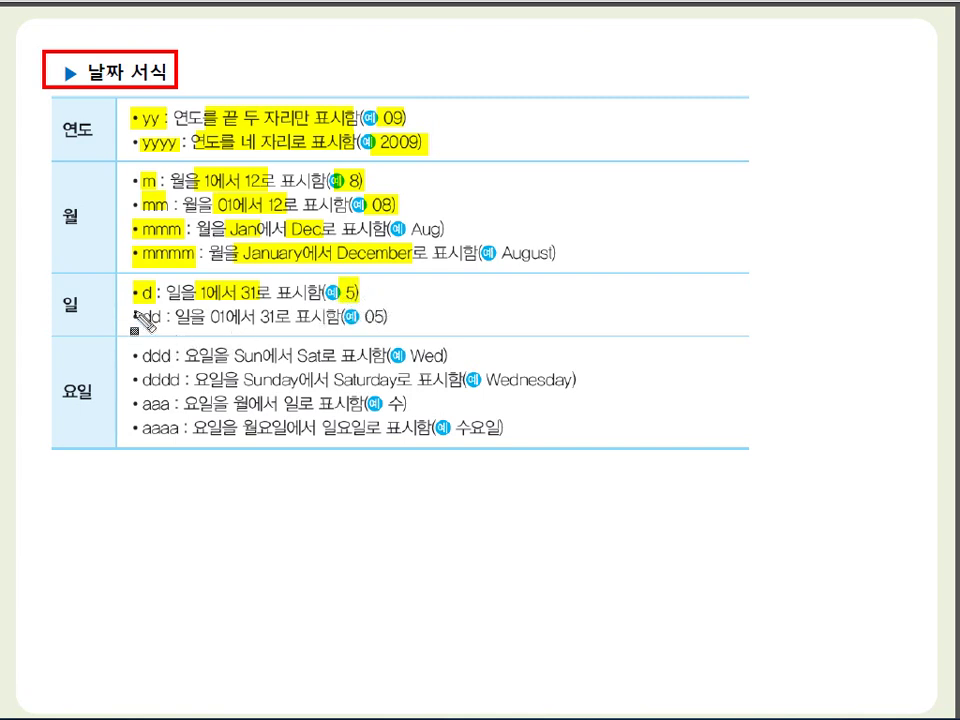
left_click_drag(136, 316, 338, 318)
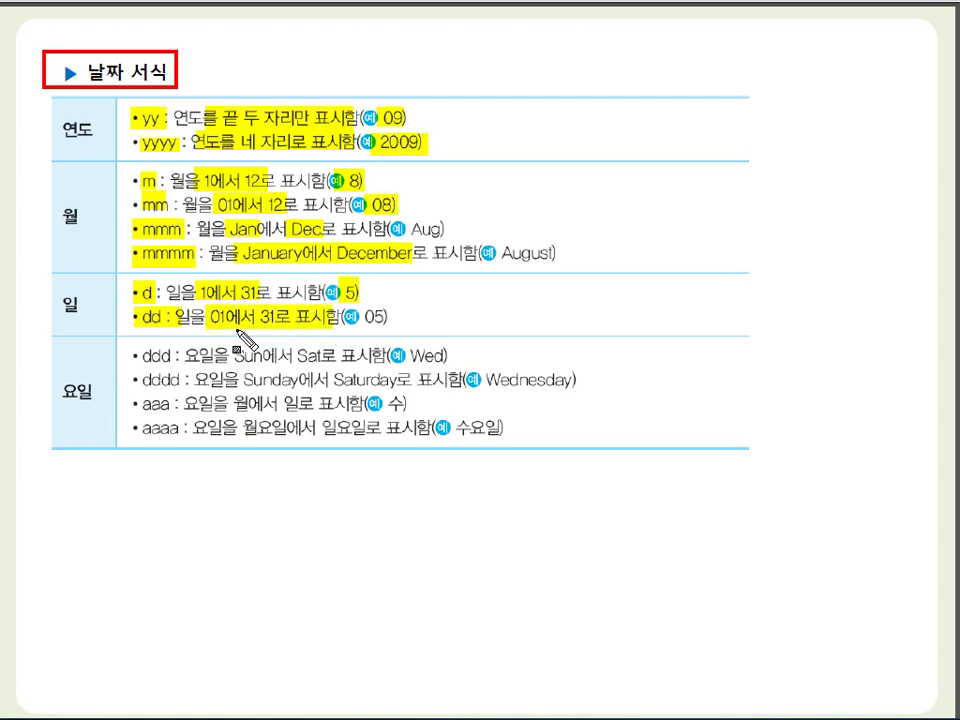
left_click_drag(343, 318, 388, 325)
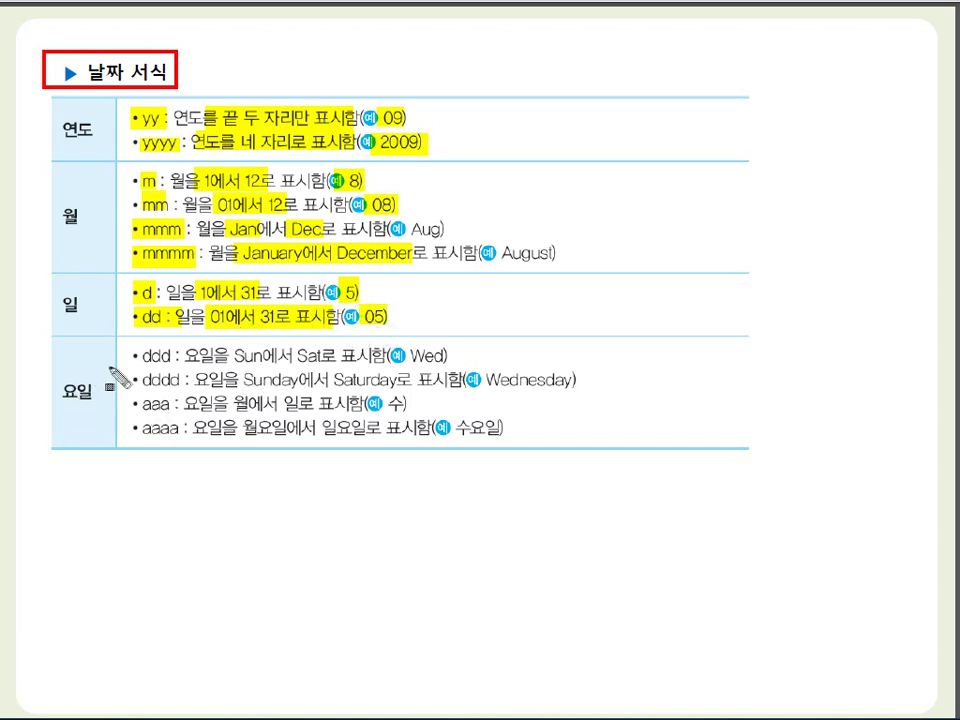
mouse_move(140, 350)
left_mouse_down()
mouse_move(142, 362)
mouse_move(170, 370)
mouse_move(337, 370)
left_mouse_up()
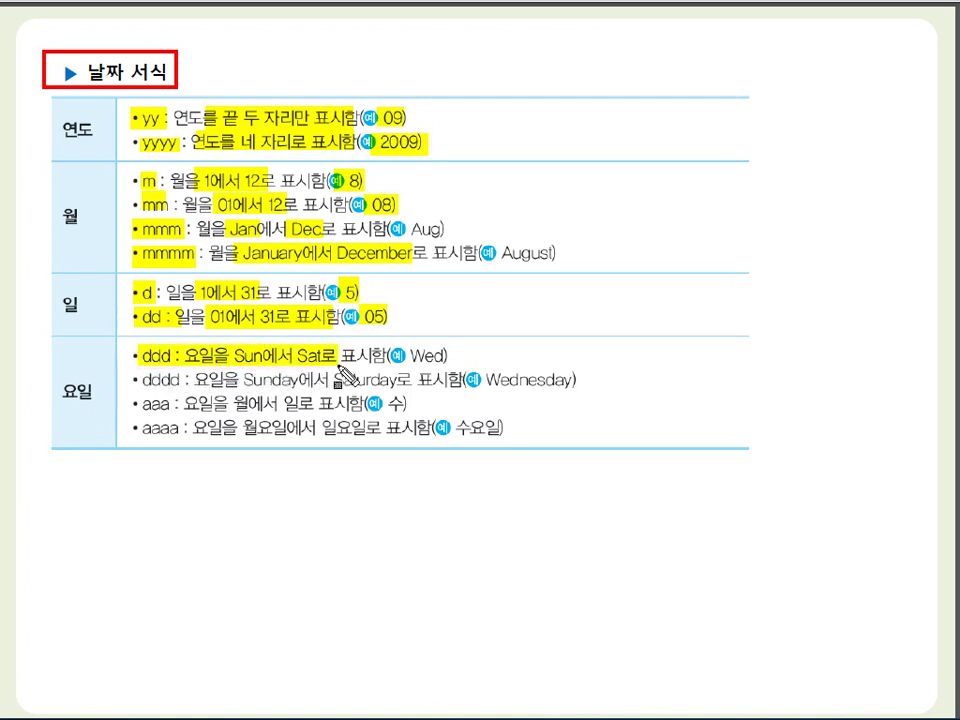
left_click_drag(340, 370, 458, 370)
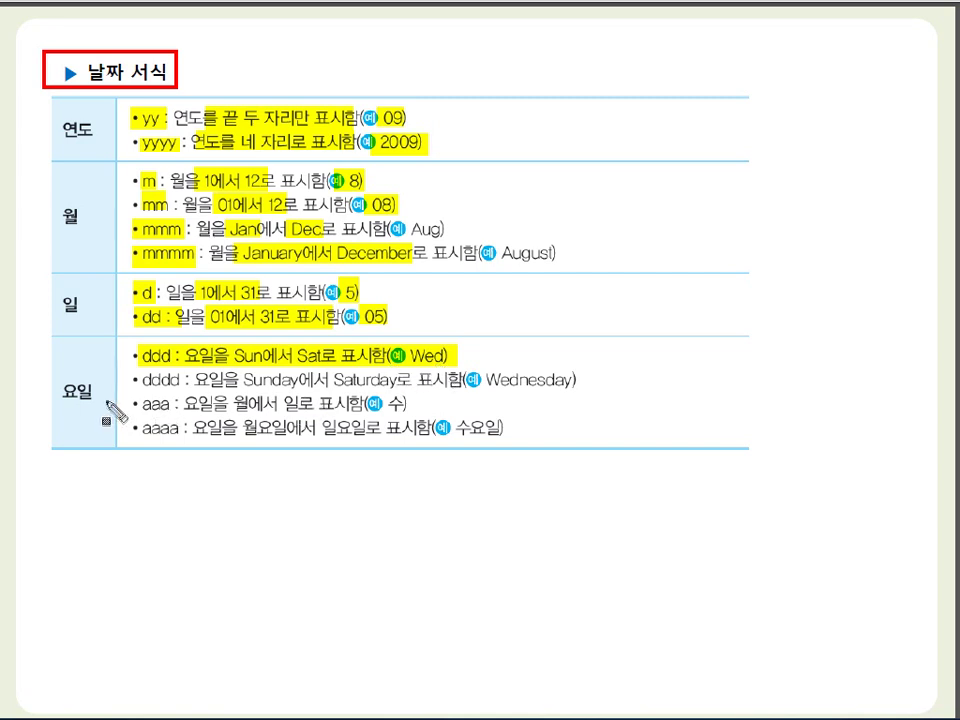
left_click_drag(149, 392, 586, 392)
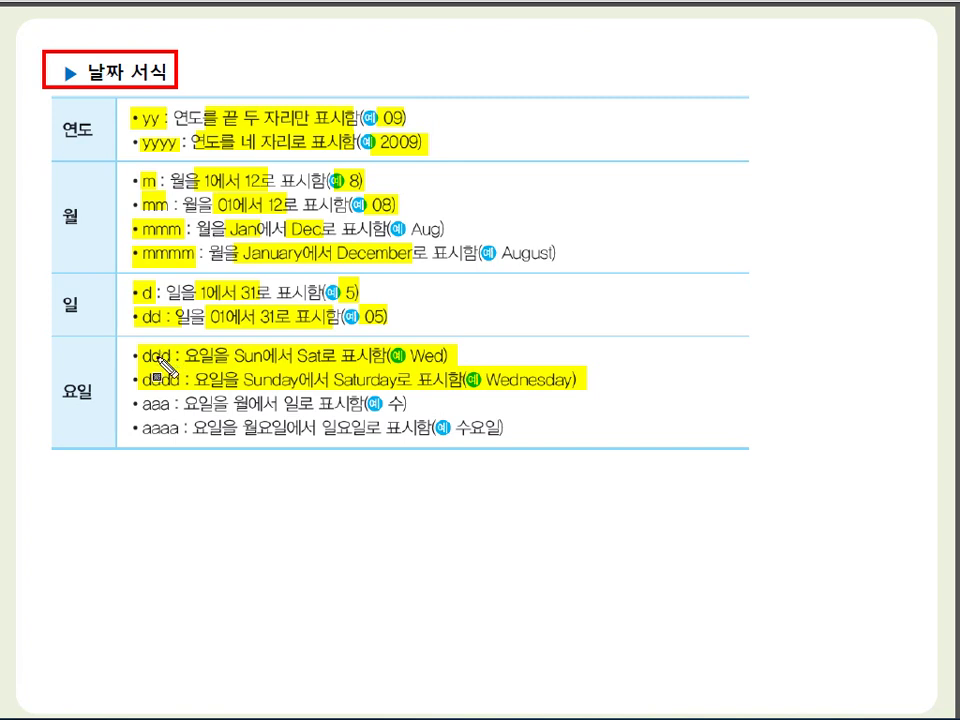
mouse_move(125, 390)
left_mouse_down()
mouse_move(198, 413)
mouse_move(467, 449)
mouse_move(526, 441)
left_mouse_up()
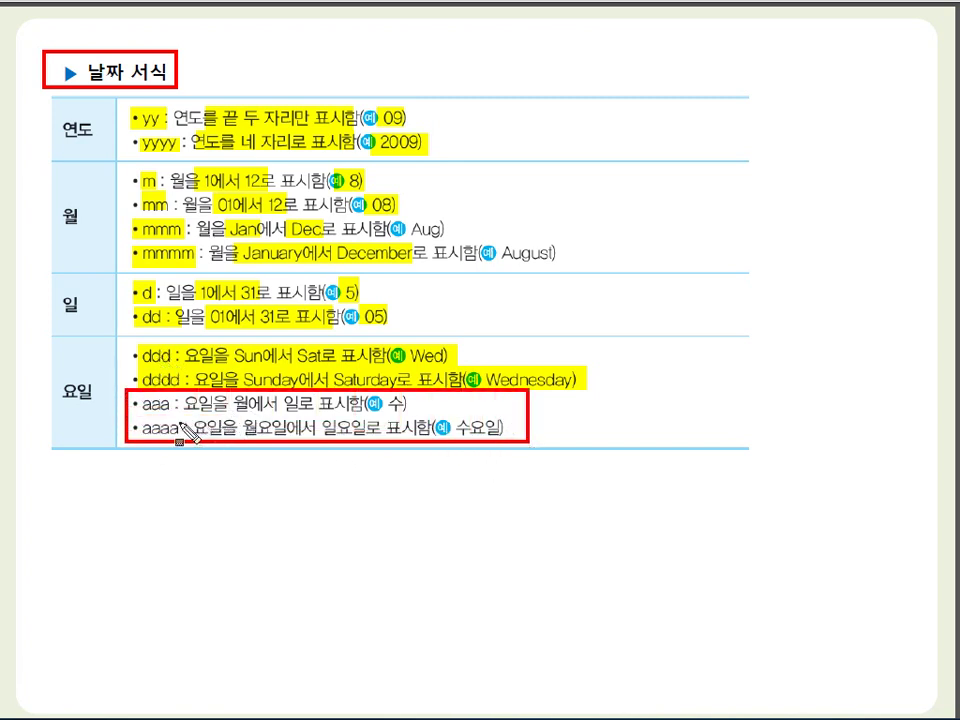
left_click_drag(132, 404, 173, 406)
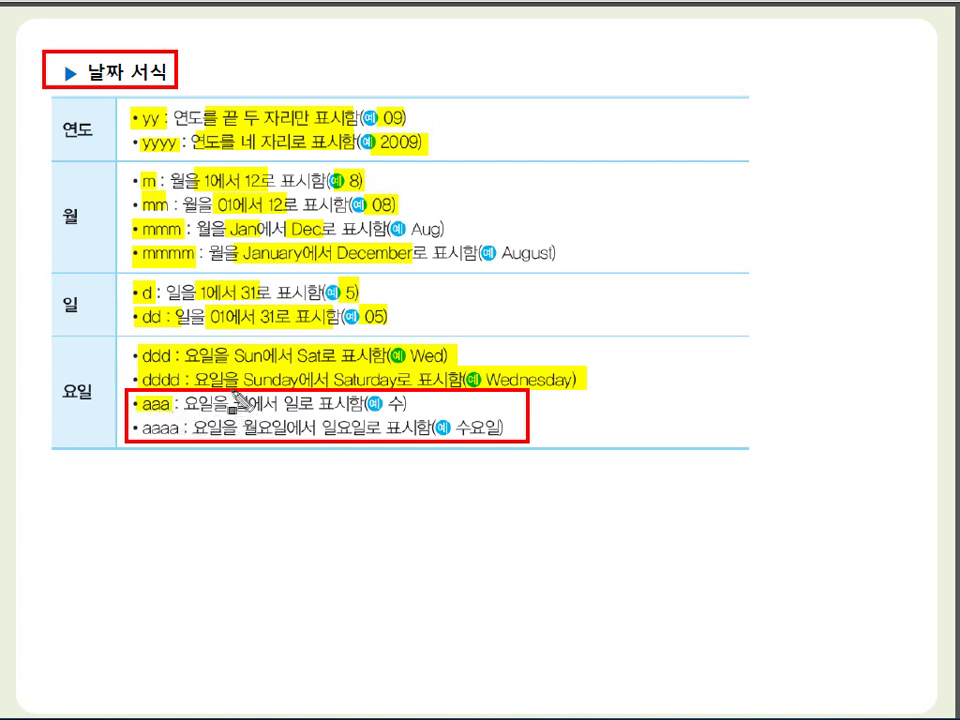
left_click_drag(236, 406, 410, 406)
mouse_move(131, 430)
left_mouse_down()
mouse_move(332, 455)
mouse_move(512, 459)
left_mouse_up()
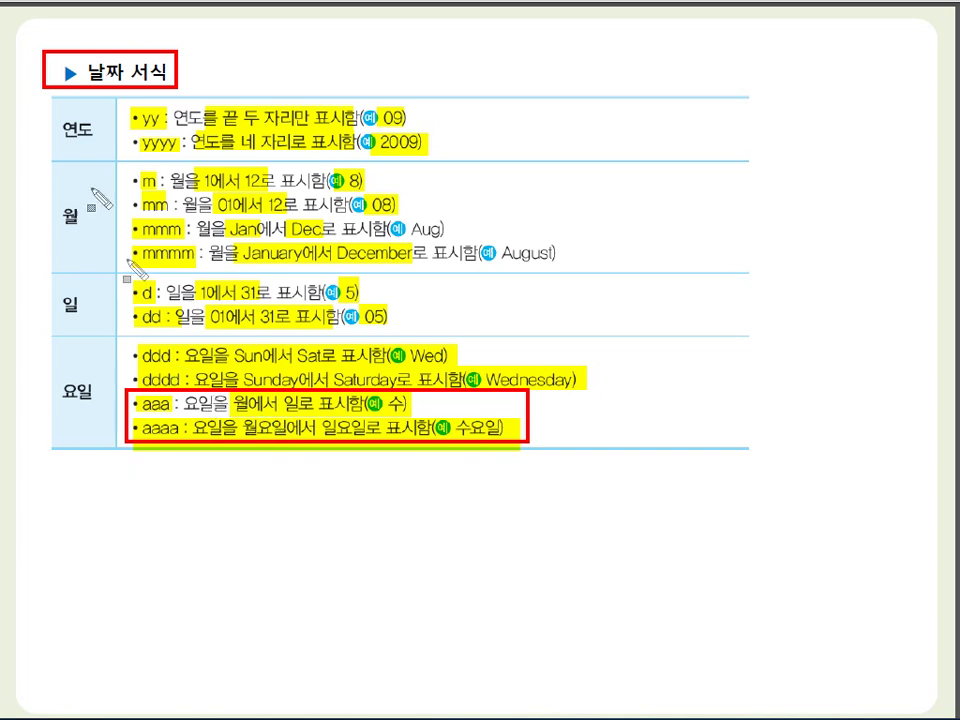
left_click_drag(82, 70, 178, 72)
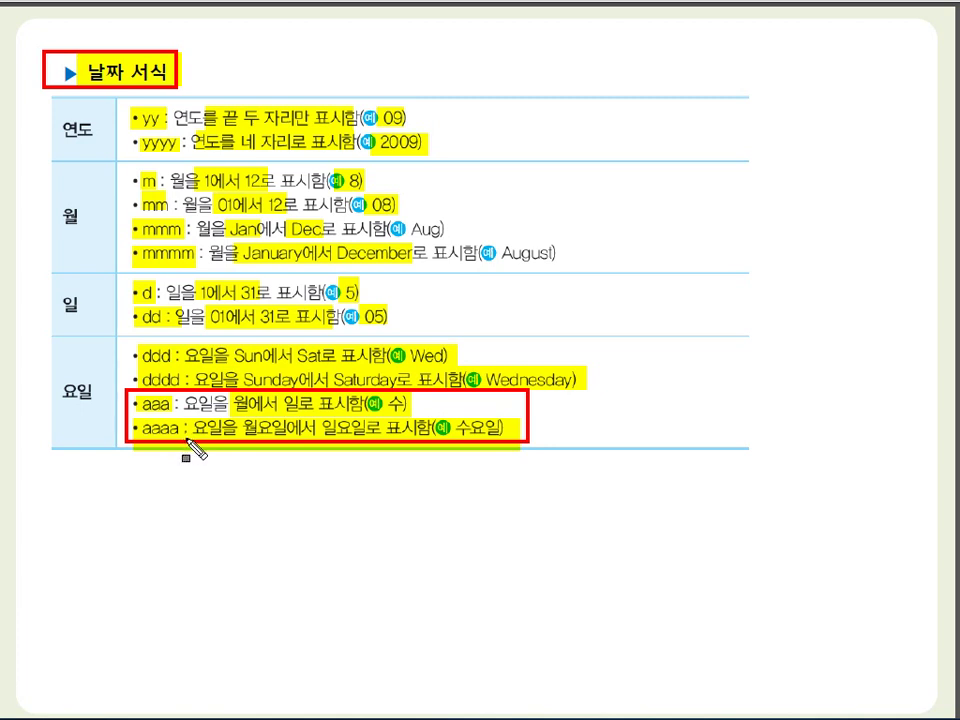
key("Escape")
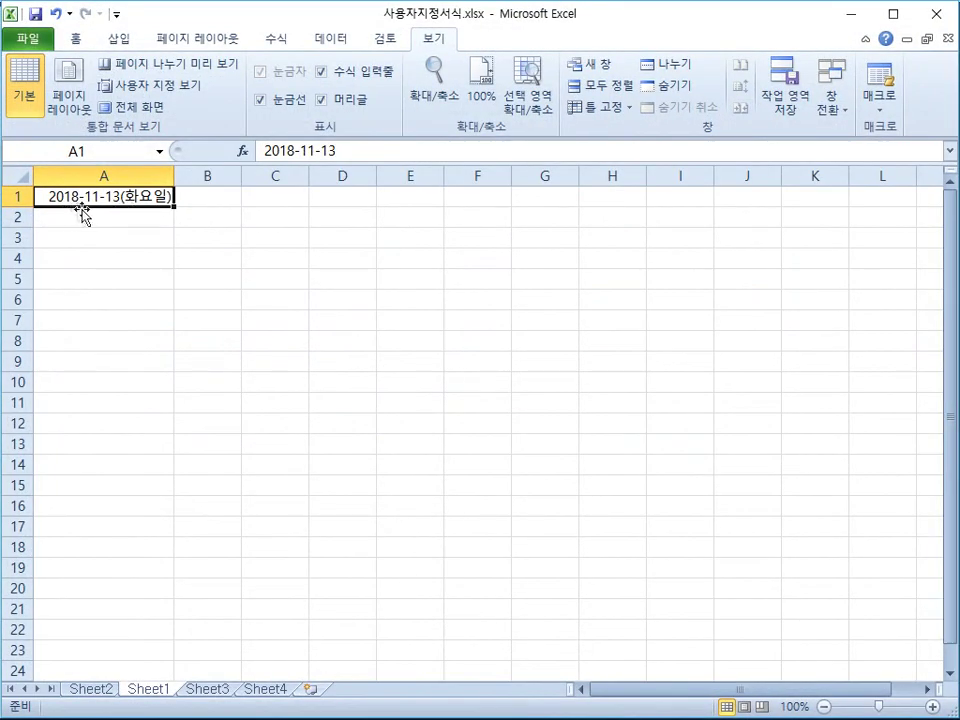
- Open the cell format settings for A1 and compare the custom code's year, month, day and weekday parts with the displayed date
right_click(138, 199)
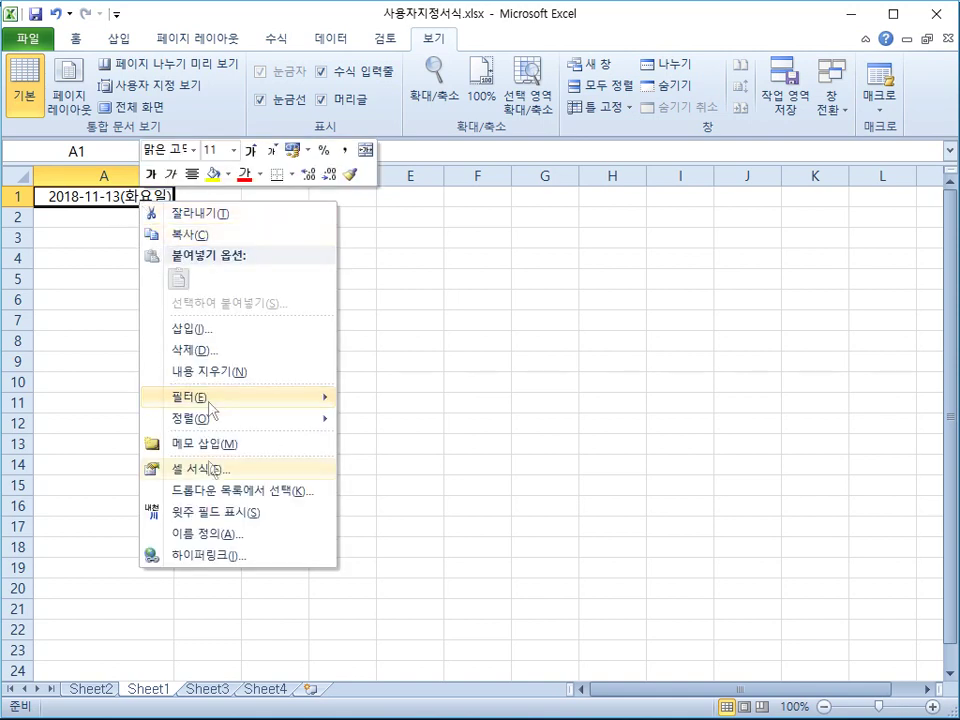
left_click(214, 466)
left_click_drag(257, 270, 628, 241)
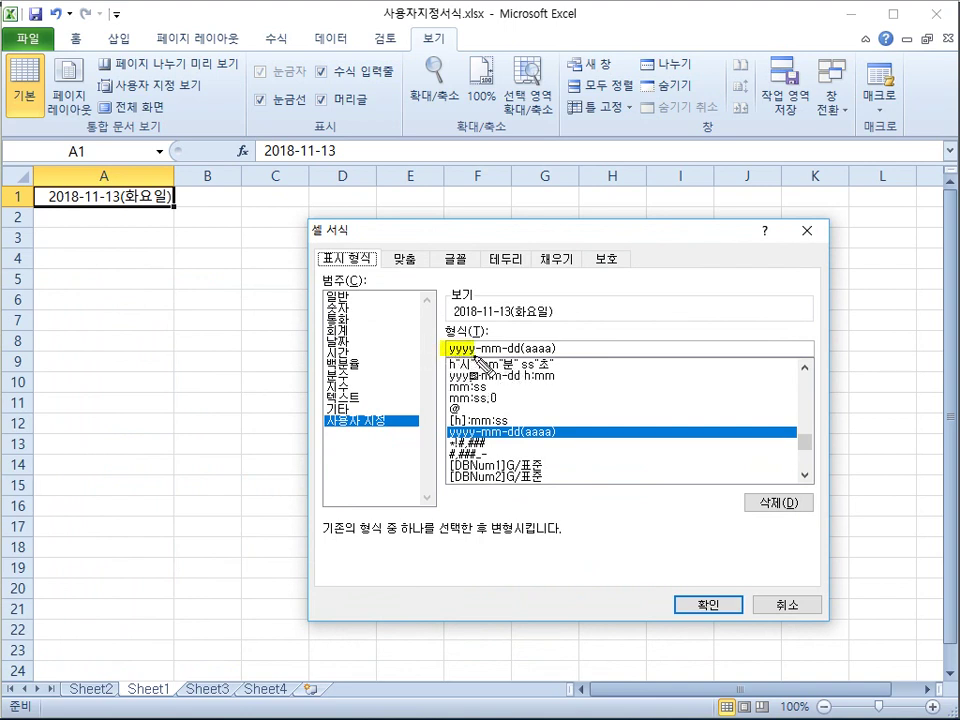
left_click_drag(40, 192, 82, 194)
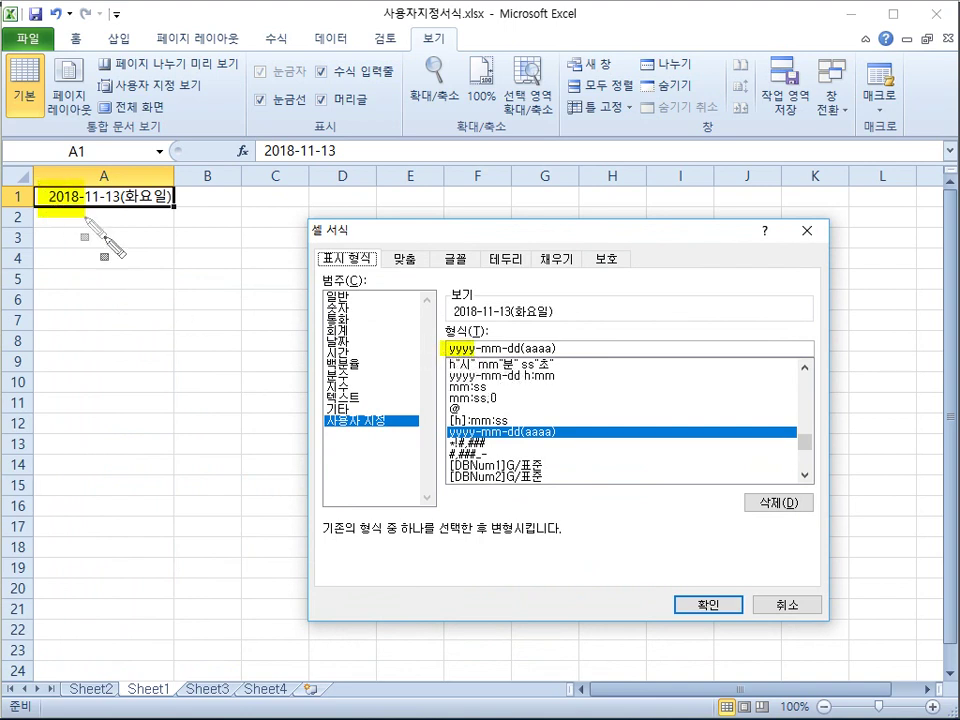
left_click_drag(478, 348, 500, 349)
left_click_drag(86, 193, 98, 193)
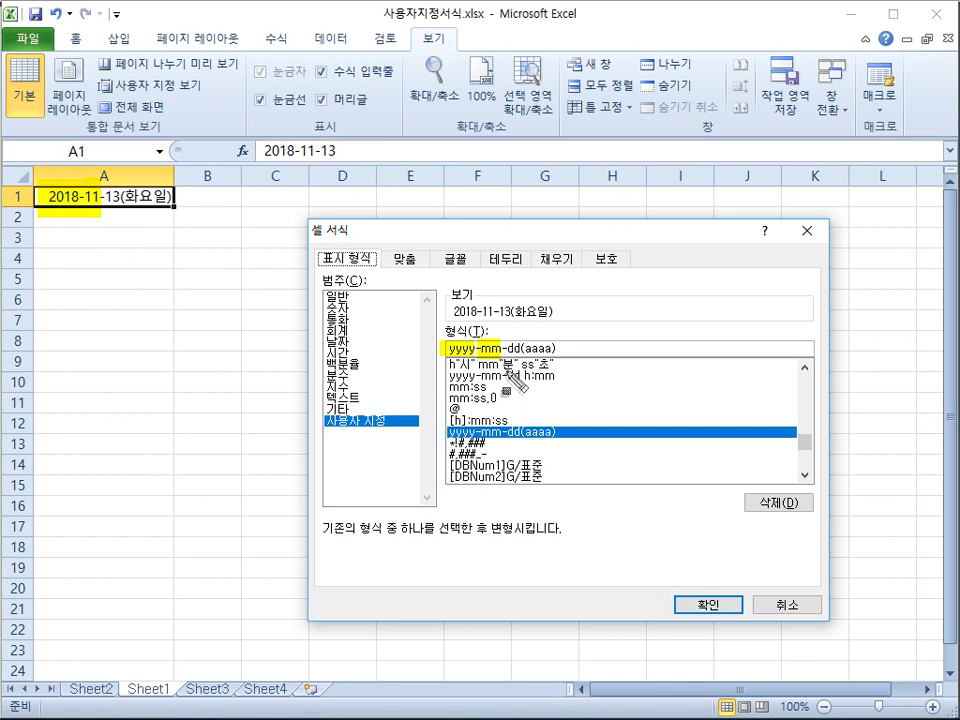
left_click_drag(500, 339, 515, 339)
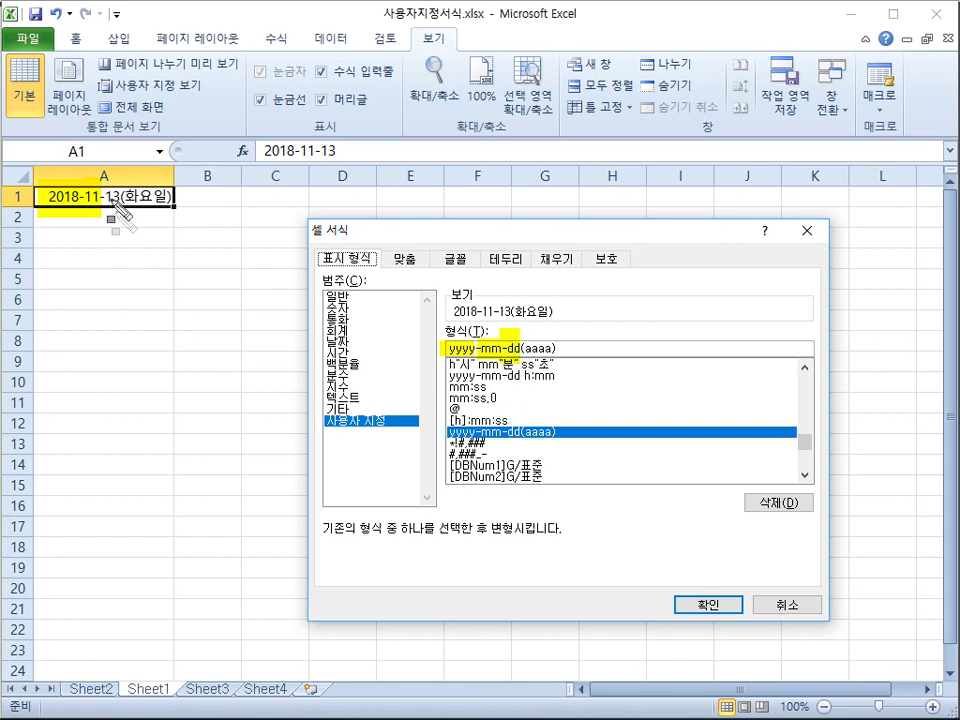
left_click_drag(110, 190, 116, 212)
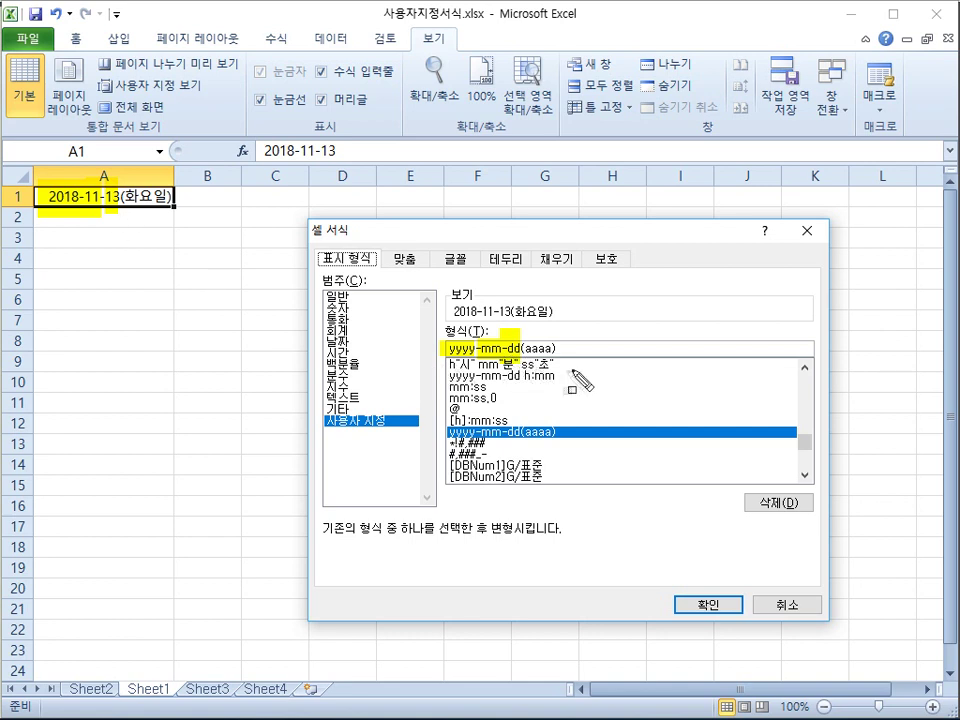
left_click_drag(520, 336, 560, 357)
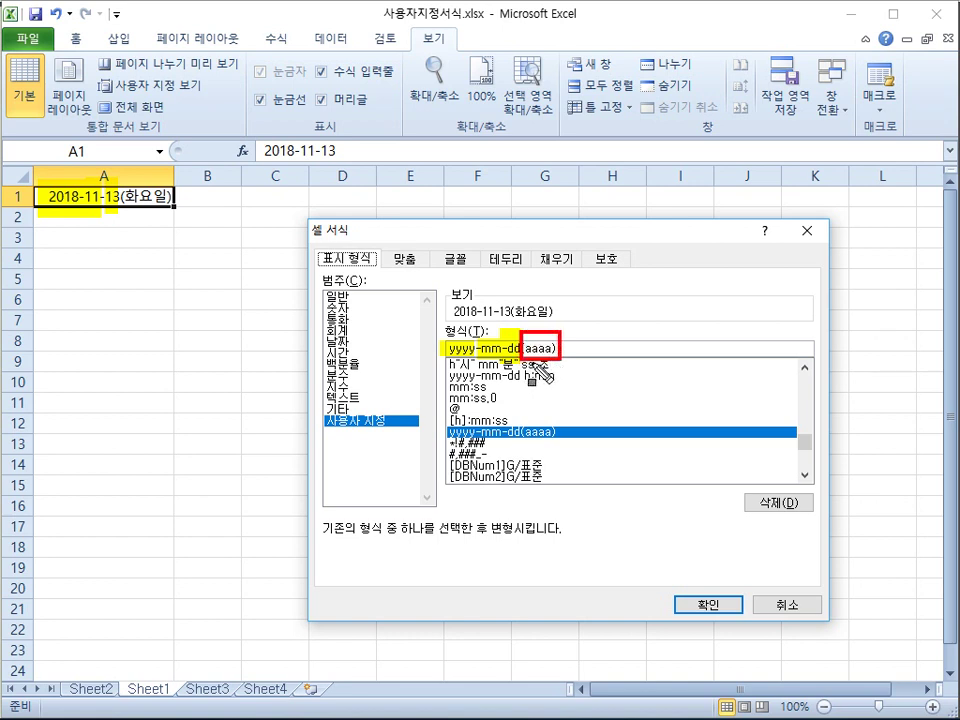
left_click_drag(127, 200, 172, 200)
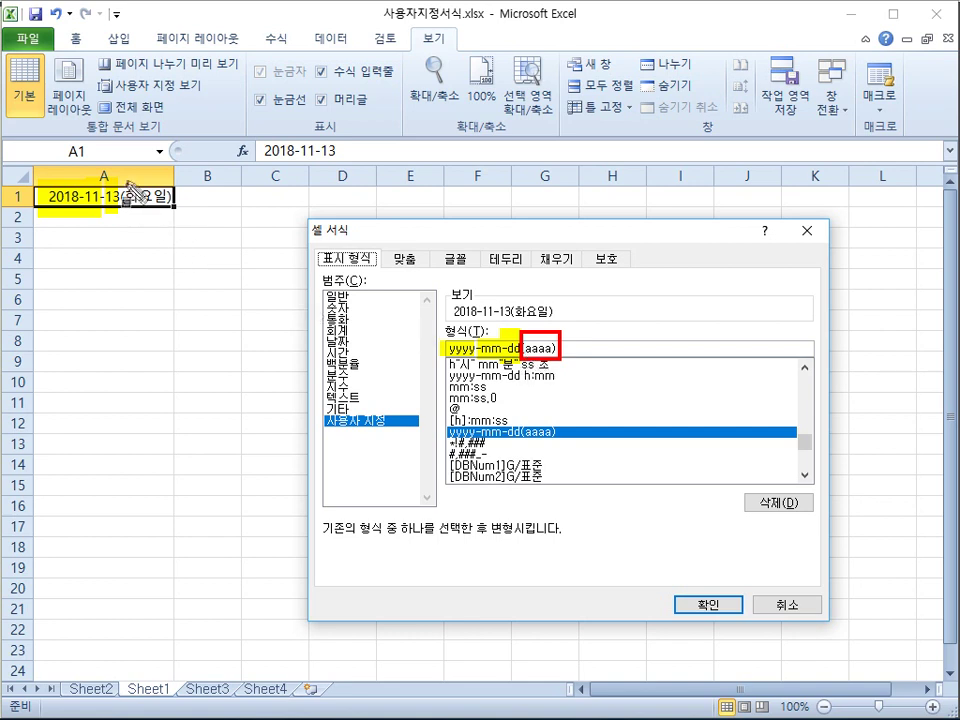
left_click_drag(522, 347, 560, 347)
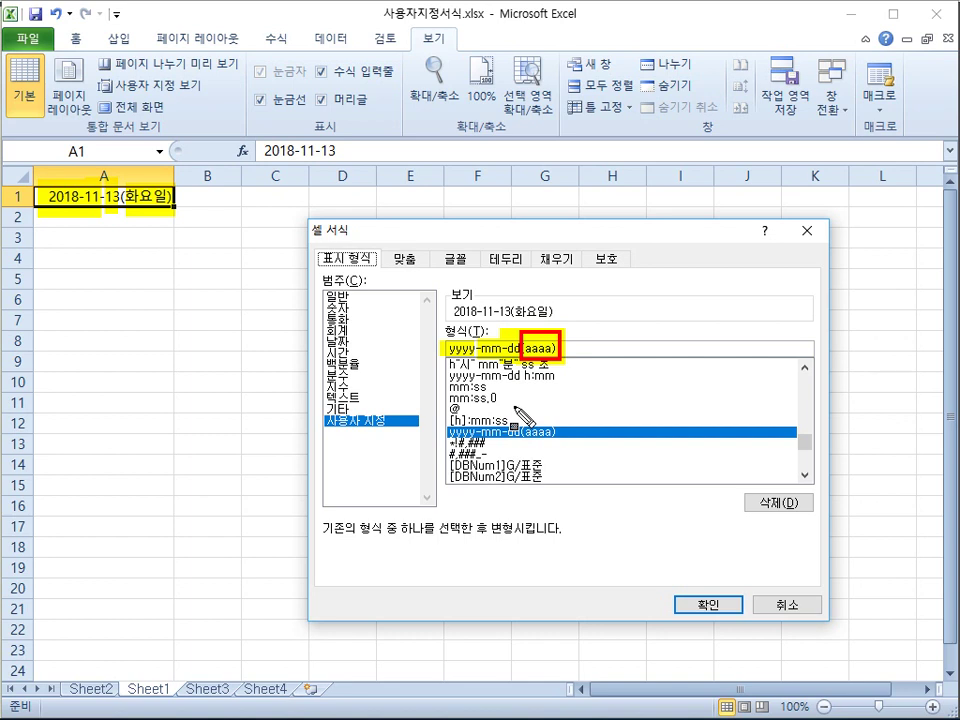
- Shorten the weekday part of A1's custom date code to yyyy-mm-dd(aaa) and apply it
key("Escape")
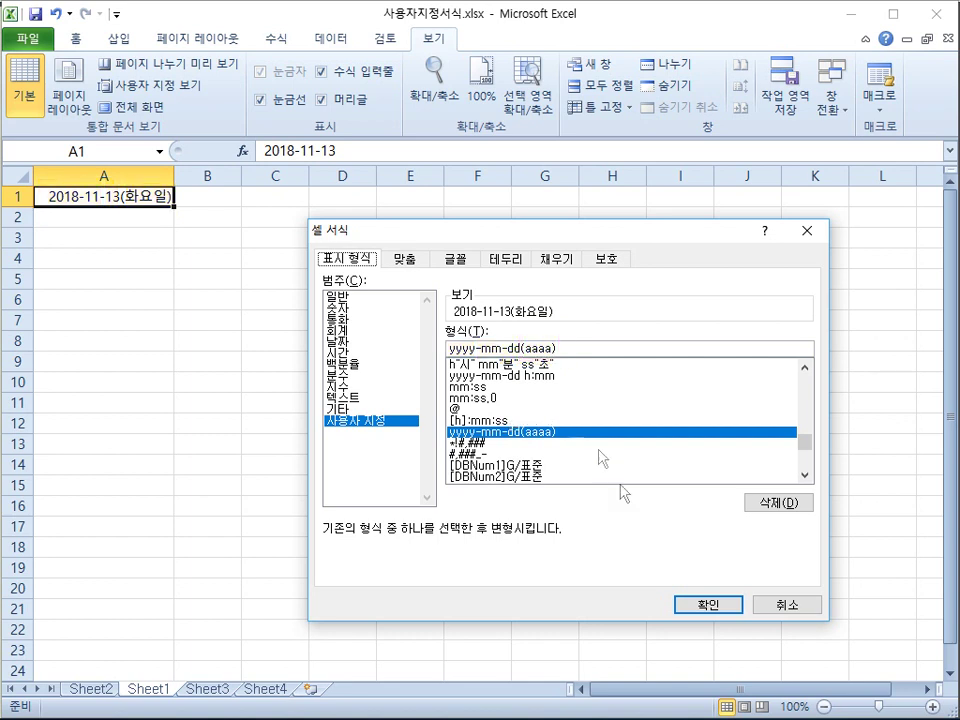
left_click(569, 346)
key("BackSpace")
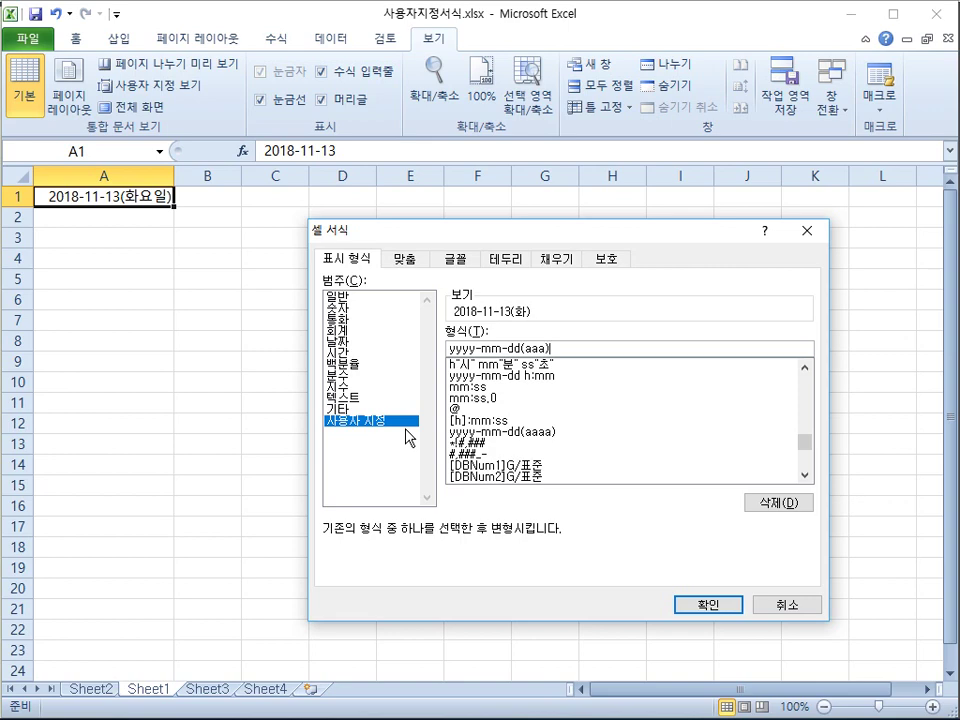
left_click(730, 605)
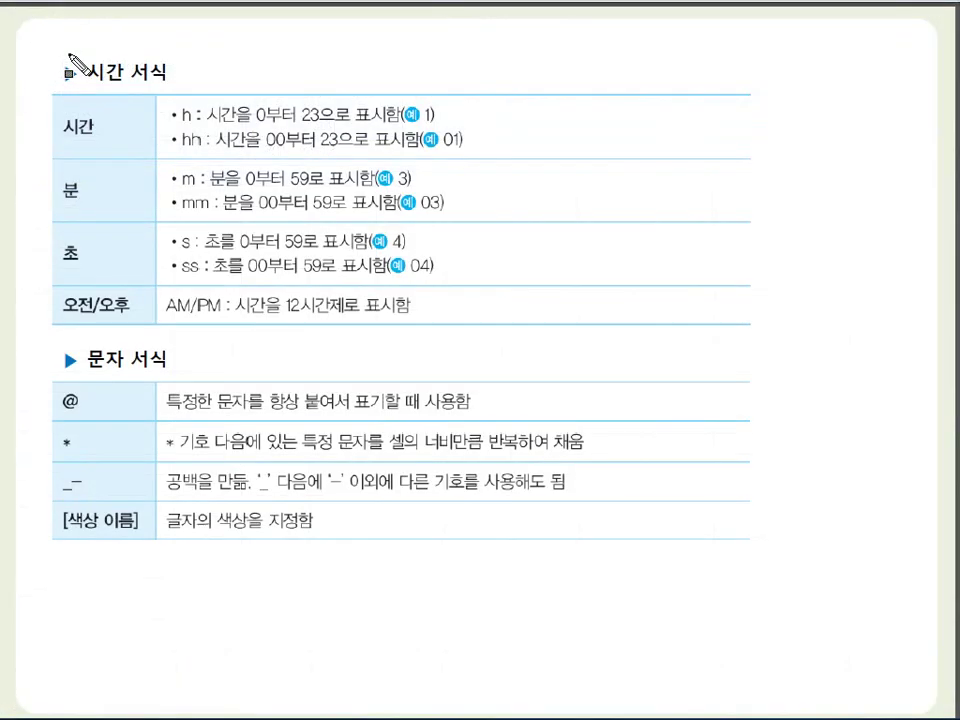
- Review the time format codes in the reference table: h and hh, m and mm, s and ss, and AM/PM
mouse_move(68, 75)
left_mouse_down()
mouse_move(180, 75)
mouse_move(193, 115)
left_mouse_up()
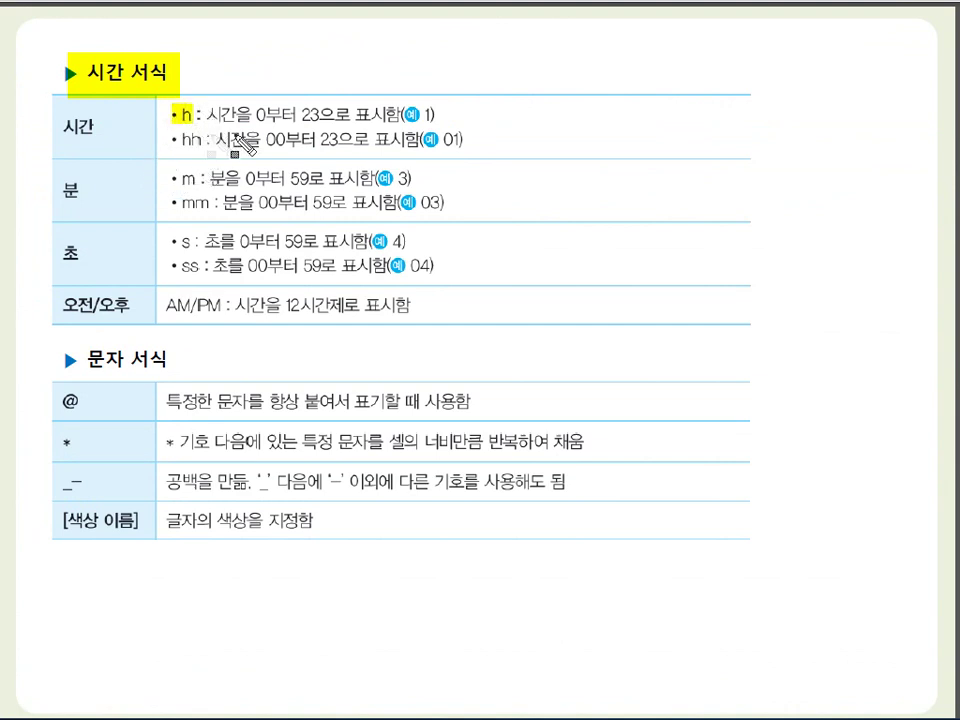
left_click_drag(252, 113, 326, 115)
left_click_drag(416, 114, 437, 114)
left_click_drag(174, 140, 205, 140)
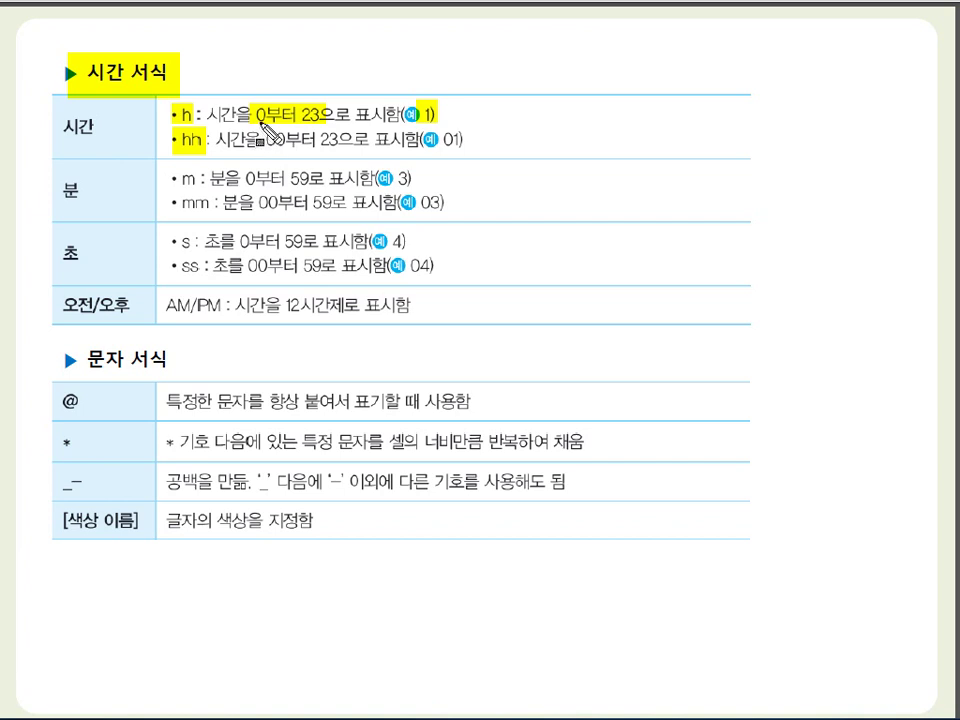
left_click_drag(265, 140, 338, 140)
left_click_drag(453, 144, 461, 149)
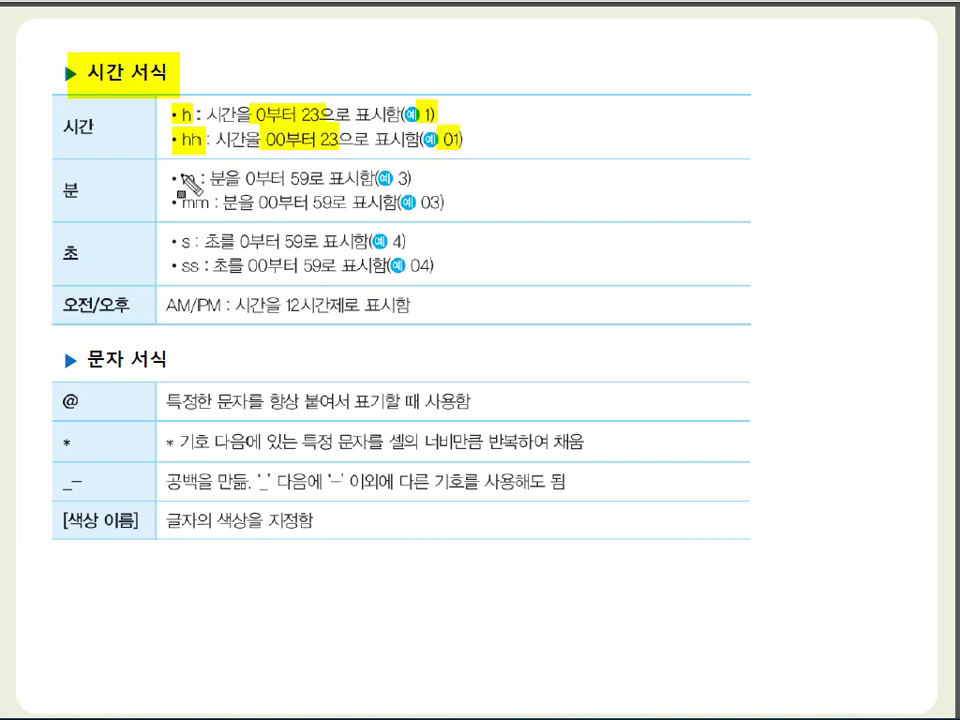
left_click_drag(177, 172, 199, 191)
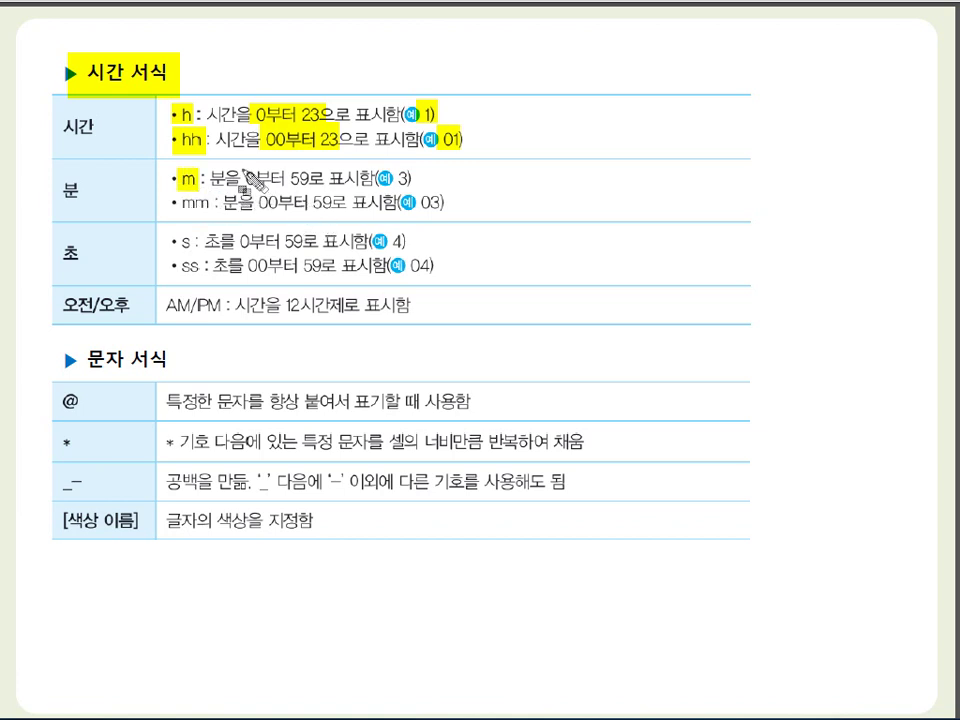
left_click_drag(247, 170, 254, 189)
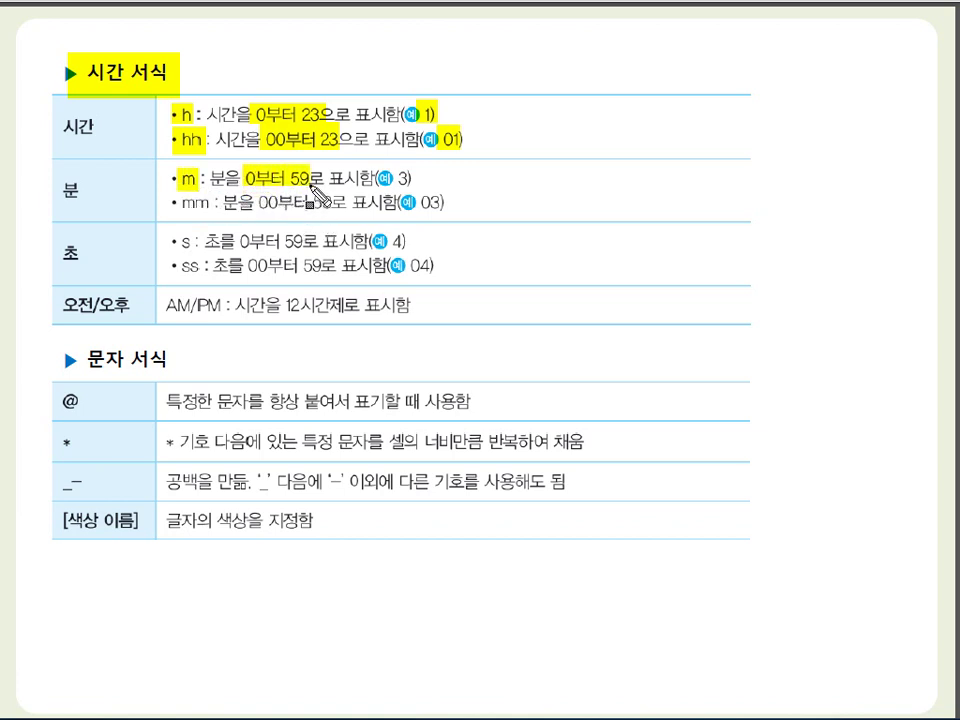
left_click_drag(181, 203, 345, 203)
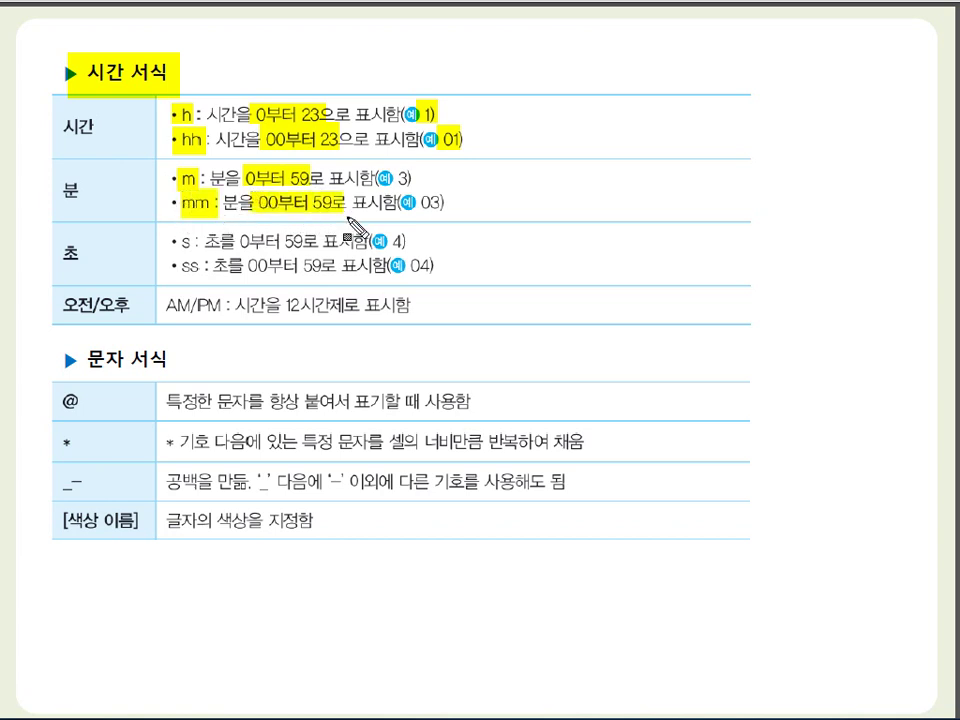
left_click_drag(376, 164, 459, 216)
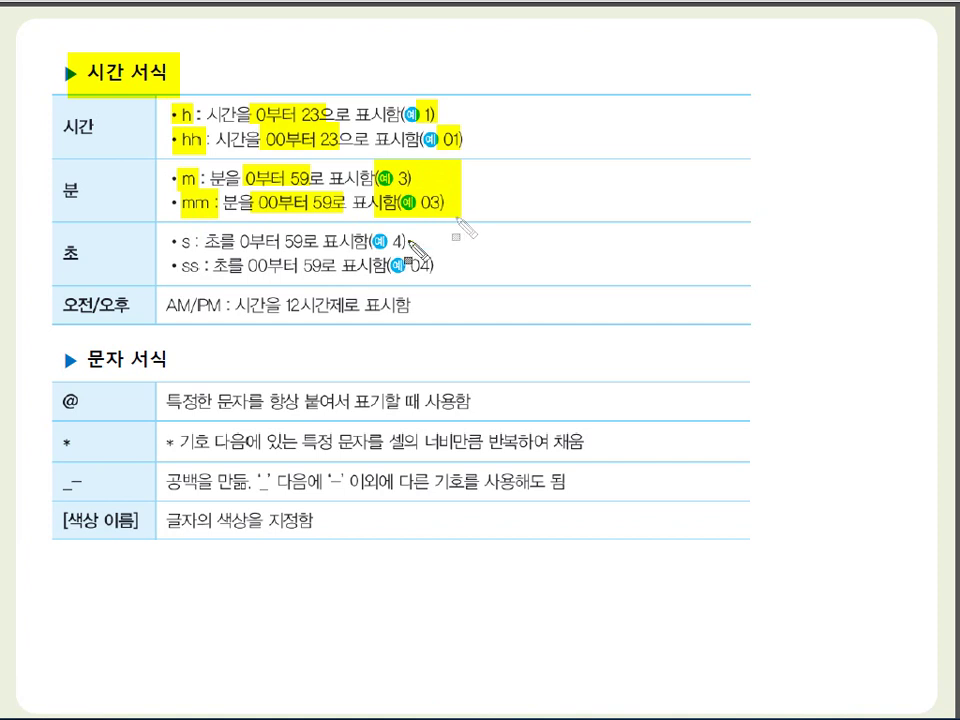
mouse_move(180, 248)
left_mouse_down()
mouse_move(279, 262)
mouse_move(414, 262)
left_mouse_up()
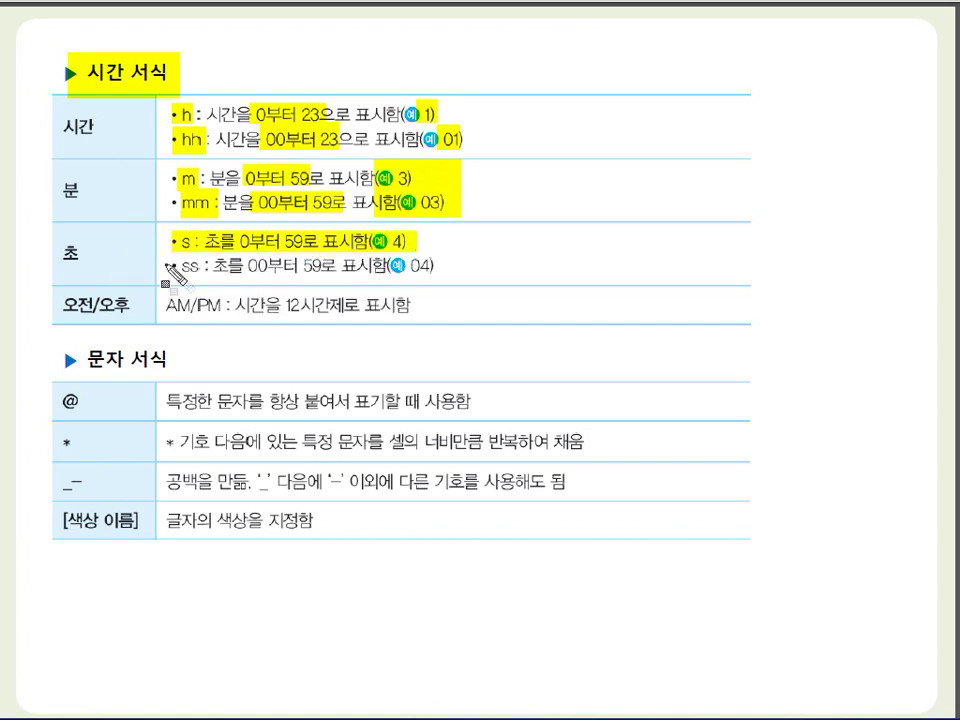
mouse_move(180, 268)
left_mouse_down()
mouse_move(388, 266)
mouse_move(448, 288)
left_mouse_up()
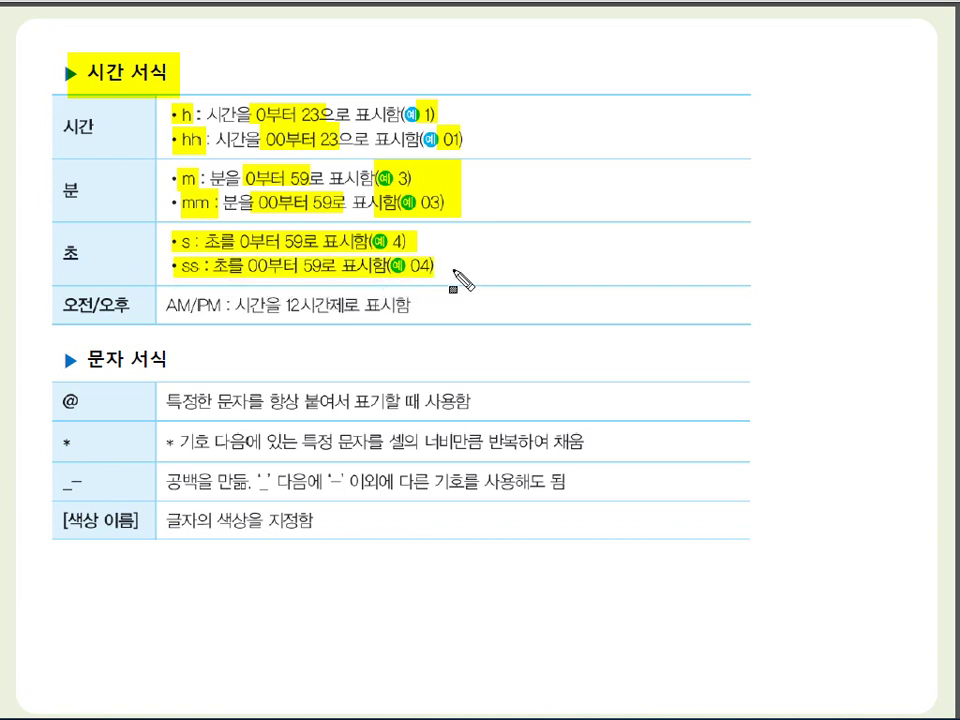
left_click_drag(169, 304, 434, 313)
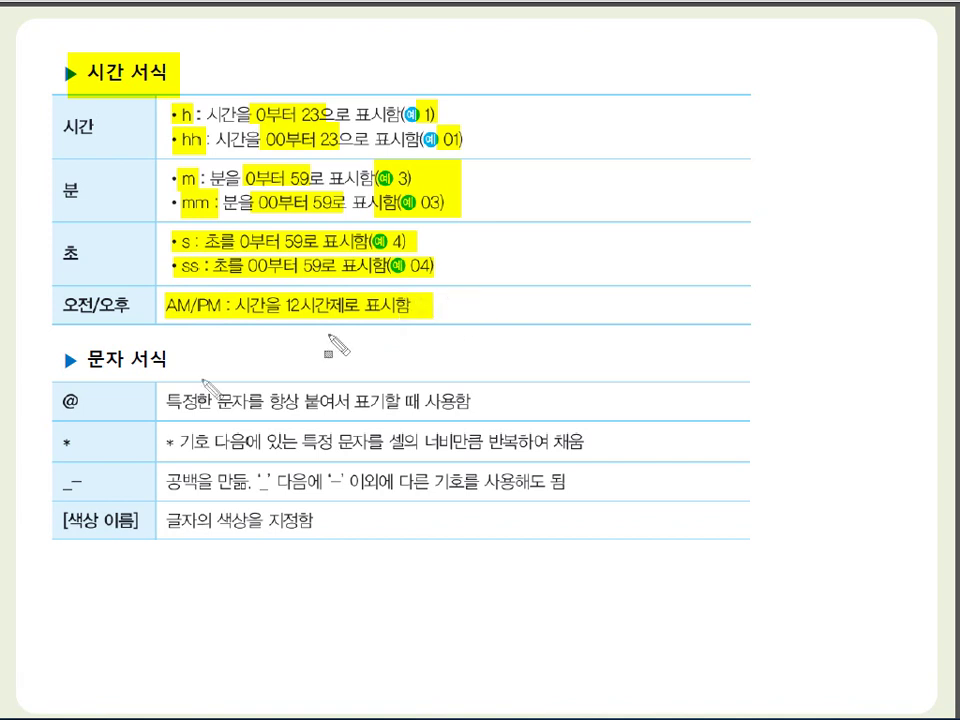
- Check the @ row in the reference table's text format section and return to the worksheet
left_click_drag(80, 358, 170, 358)
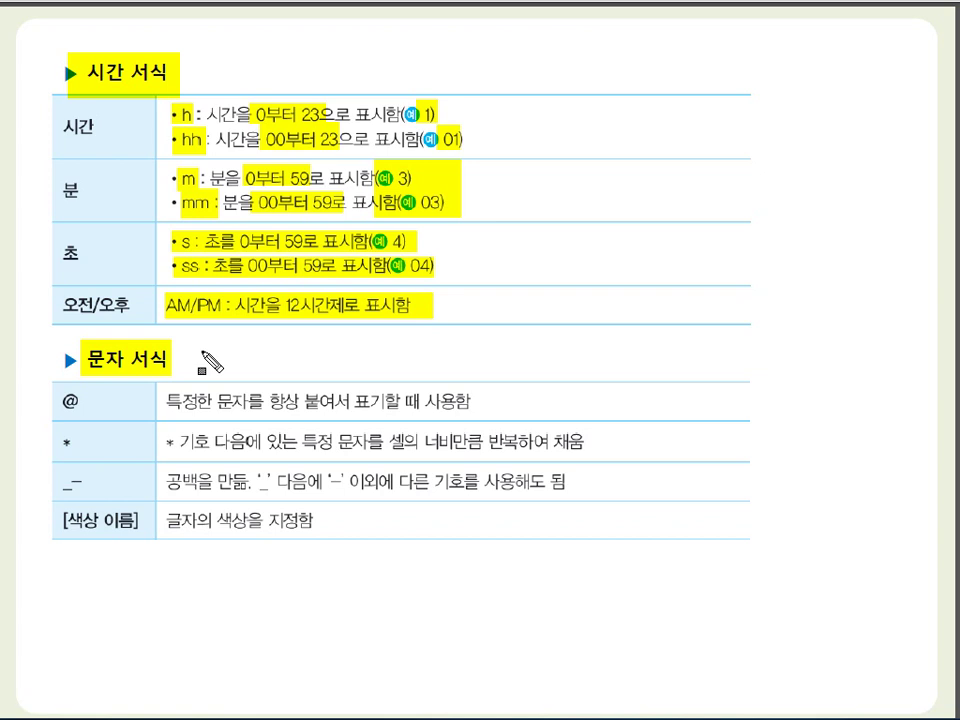
left_click_drag(55, 387, 92, 418)
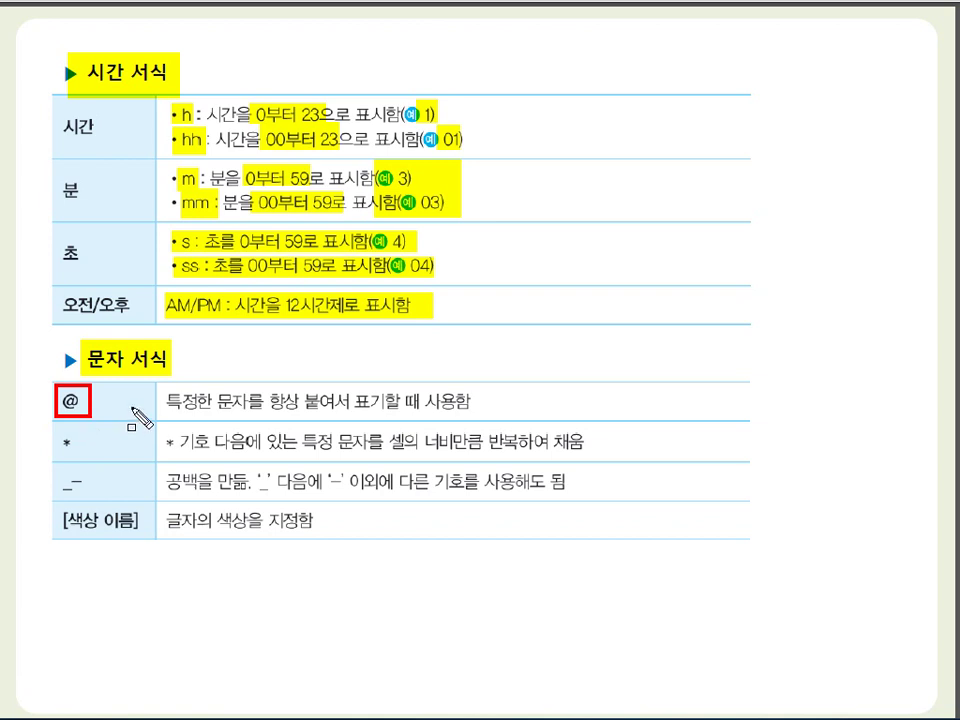
left_click_drag(62, 400, 79, 401)
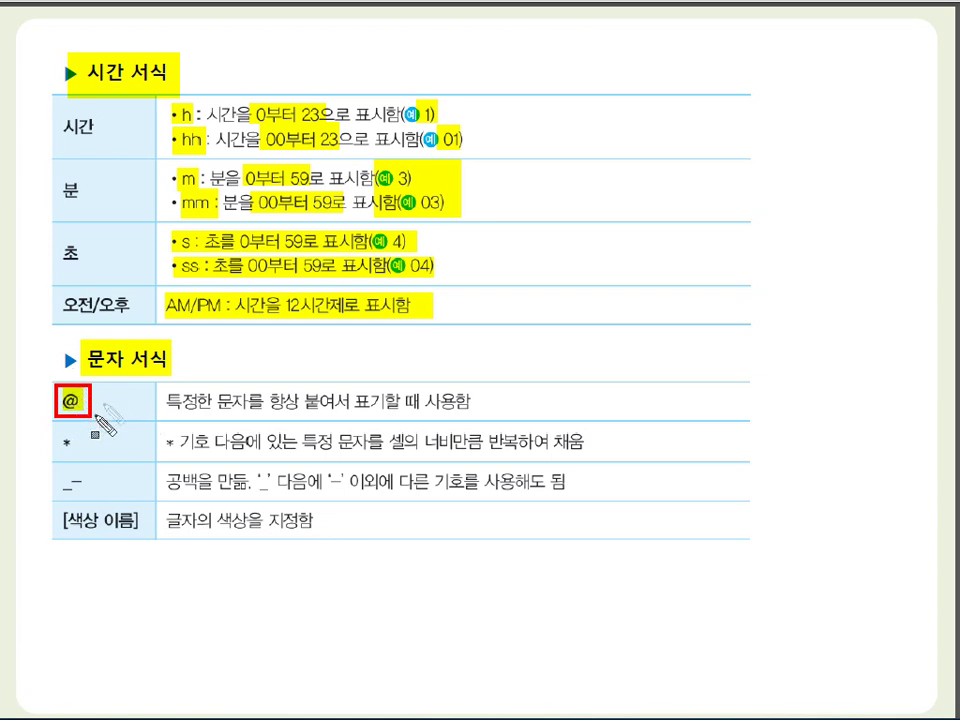
mouse_move(162, 392)
left_mouse_down()
mouse_move(182, 405)
mouse_move(311, 427)
mouse_move(379, 400)
mouse_move(440, 425)
mouse_move(470, 420)
left_mouse_up()
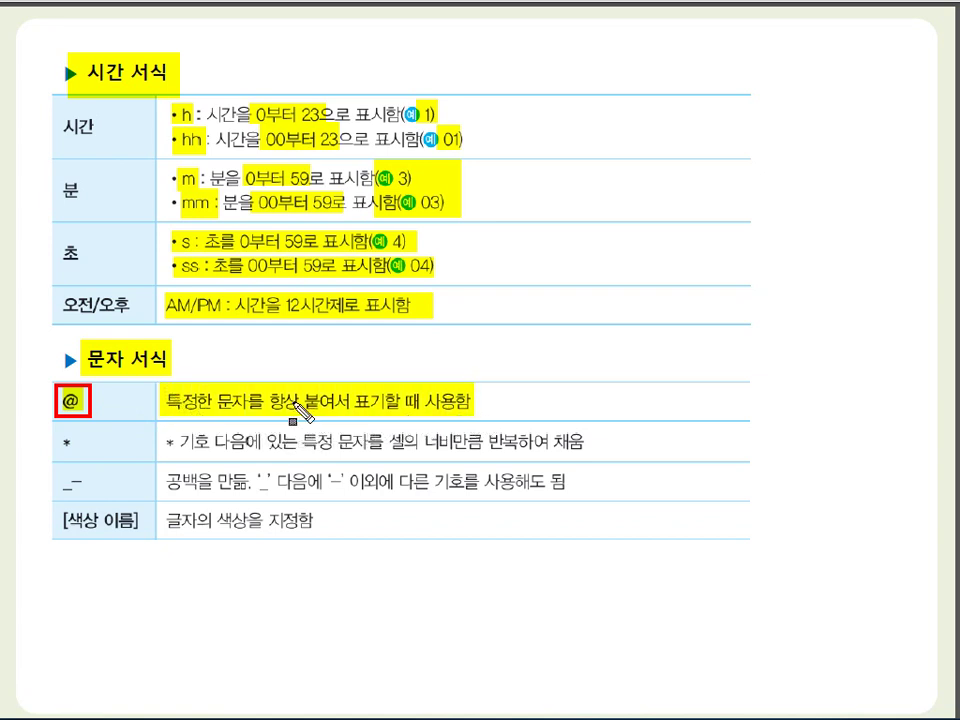
key("Escape")
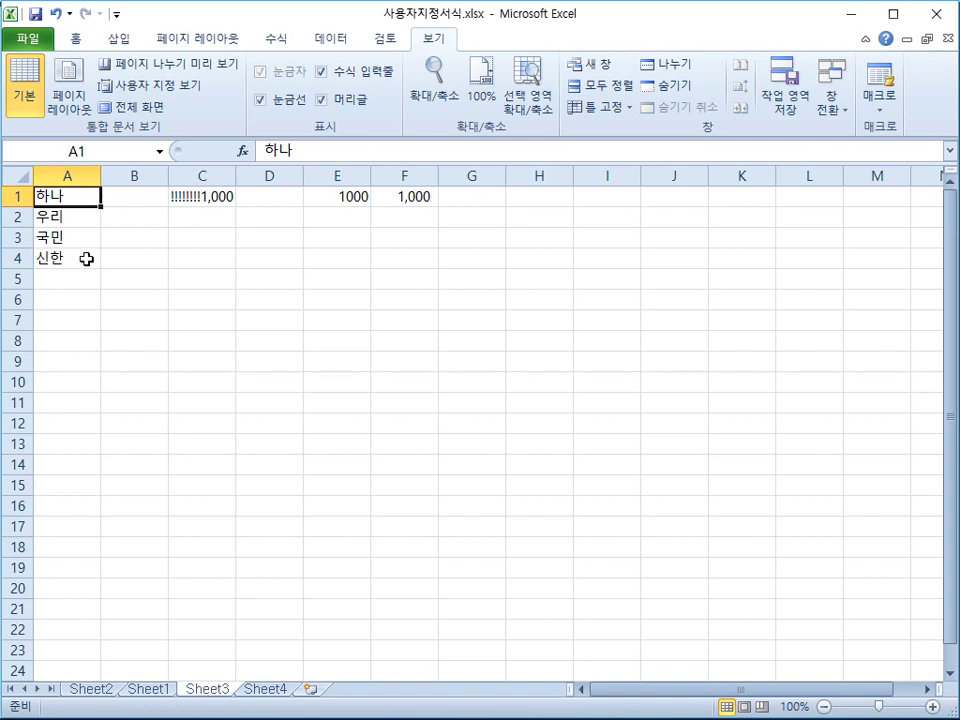
left_click(105, 324)
left_click(78, 199)
left_click_drag(78, 199, 62, 262)
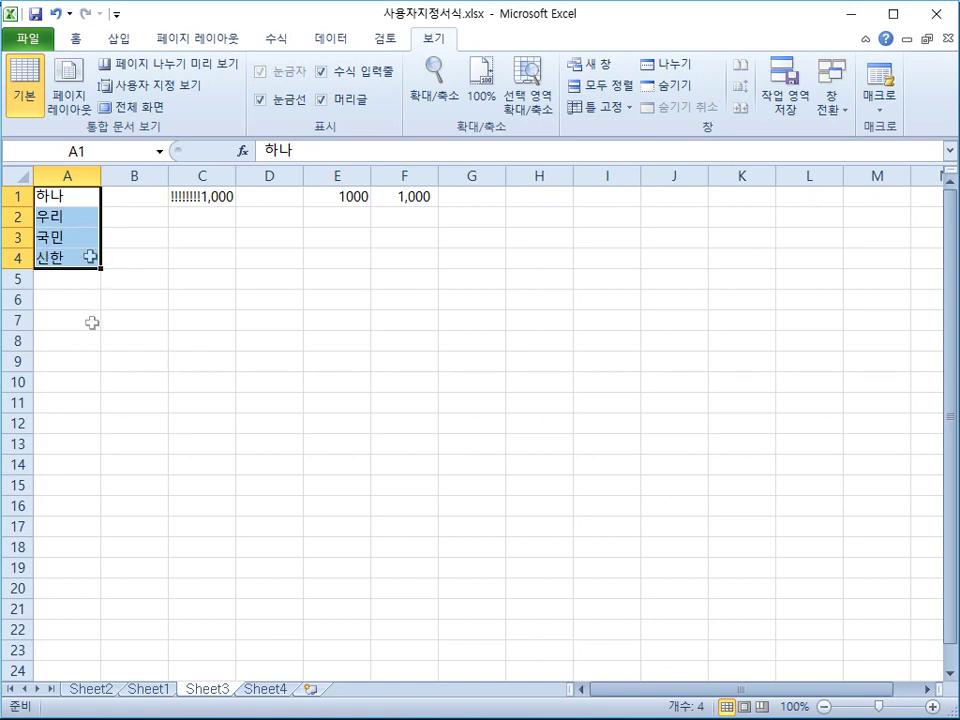
right_click(89, 199)
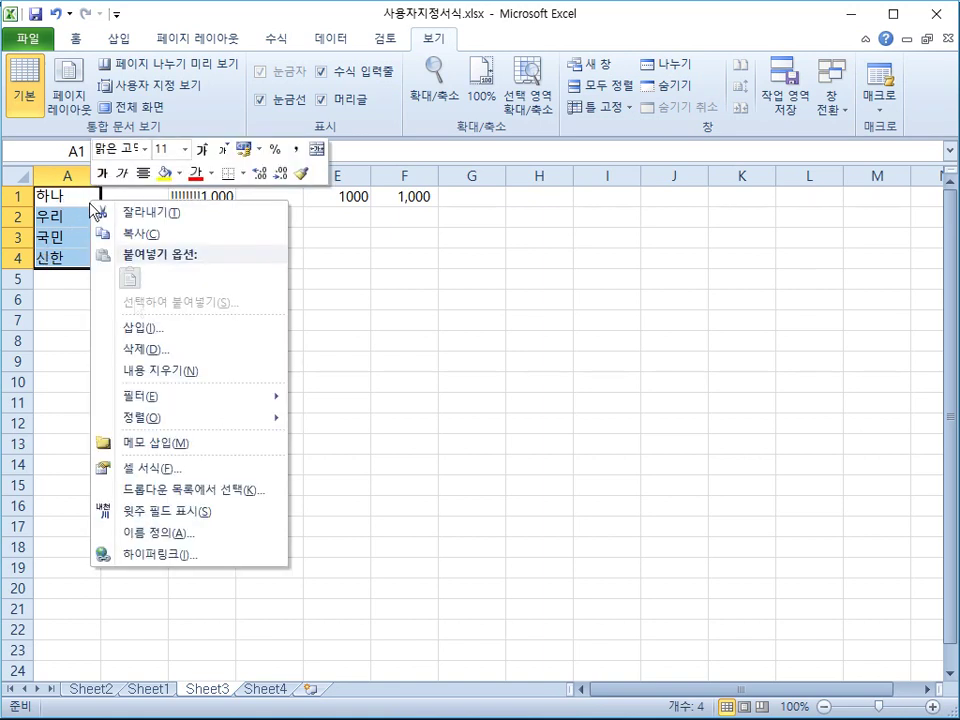
left_click(182, 466)
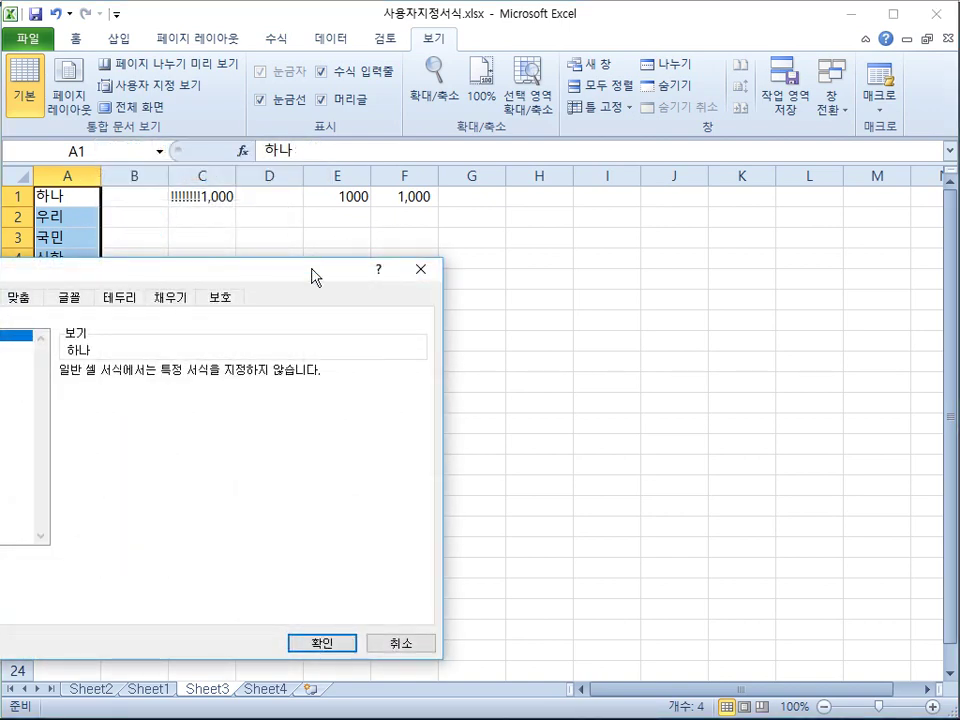
left_click_drag(315, 274, 629, 244)
left_click(285, 425)
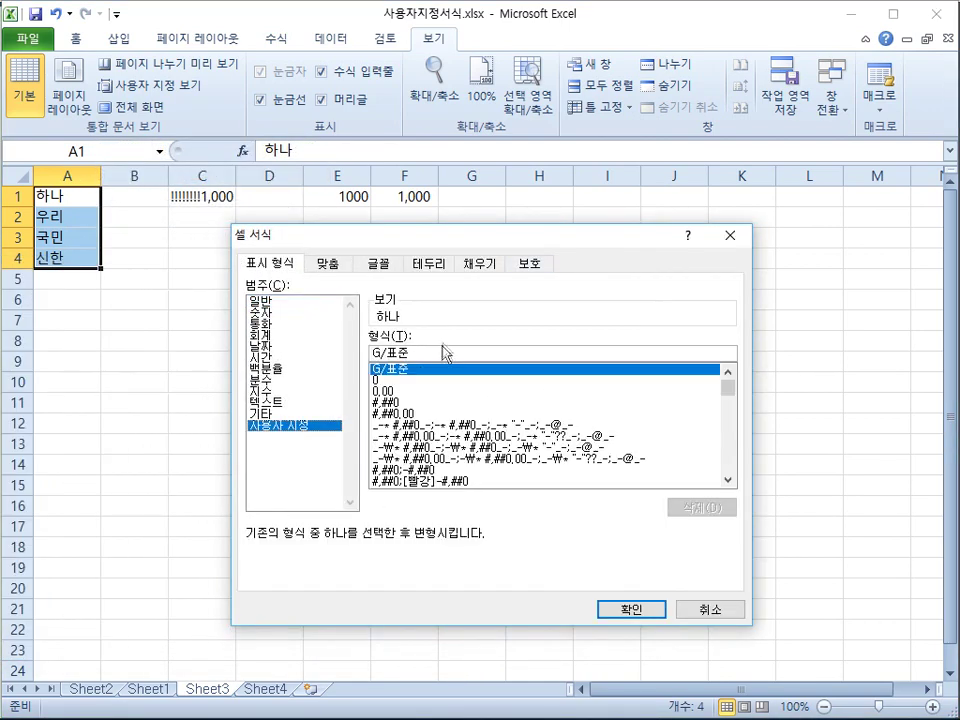
left_click_drag(421, 351, 372, 352)
key("Delete")
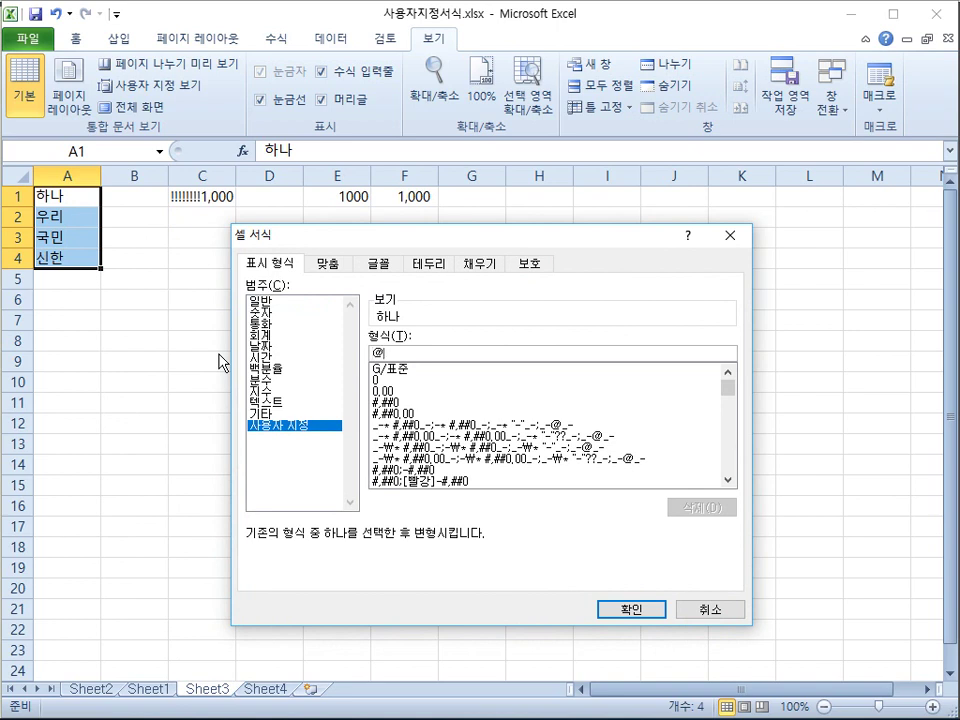
type("@은행")
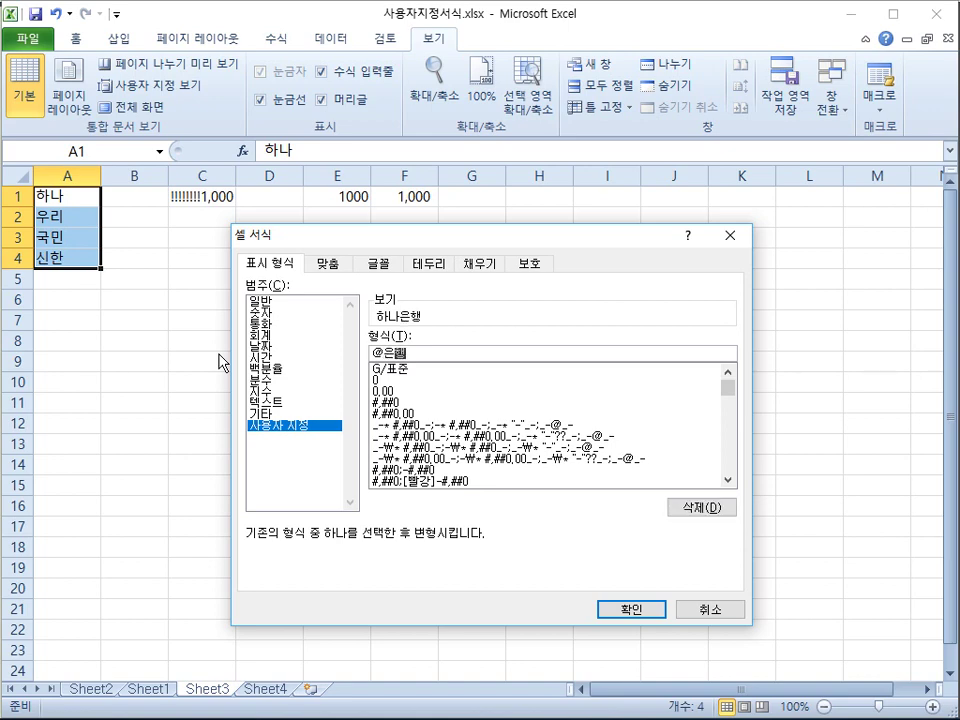
left_click(655, 613)
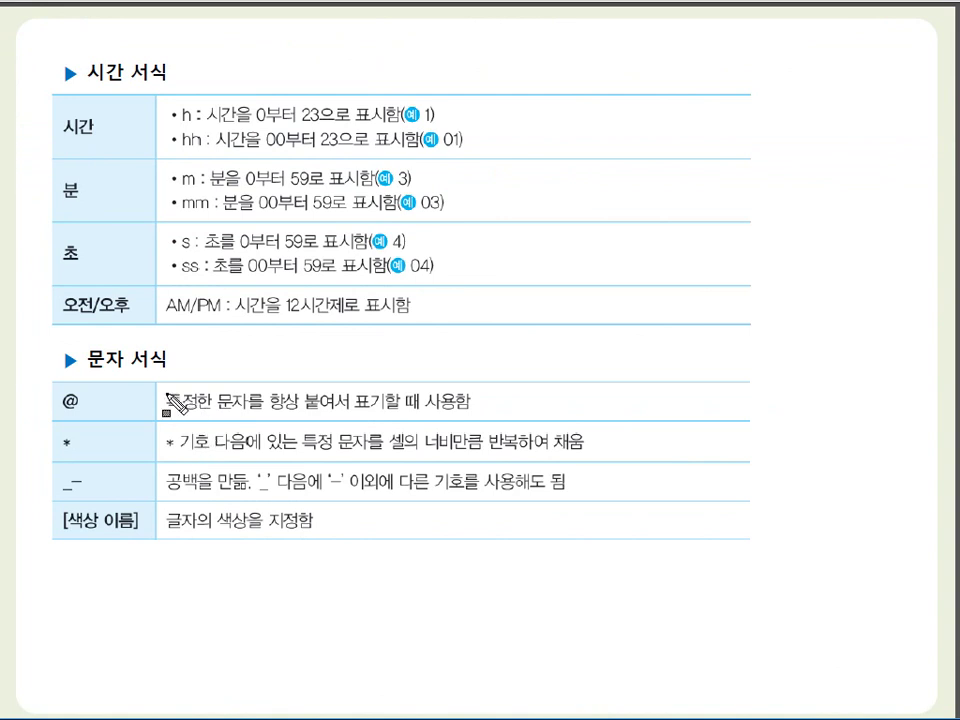
- Review the text format codes @ and * in the reference table, focusing on how * repeats a character across the cell
mouse_move(163, 400)
left_mouse_down()
mouse_move(420, 418)
mouse_move(464, 408)
left_mouse_up()
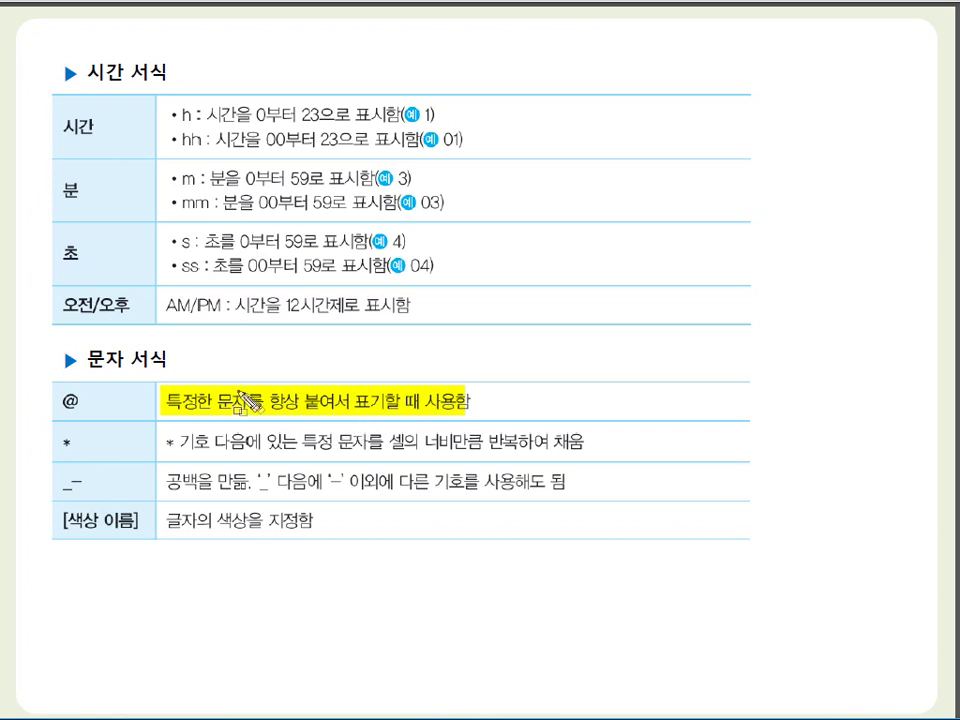
left_click_drag(40, 386, 103, 416)
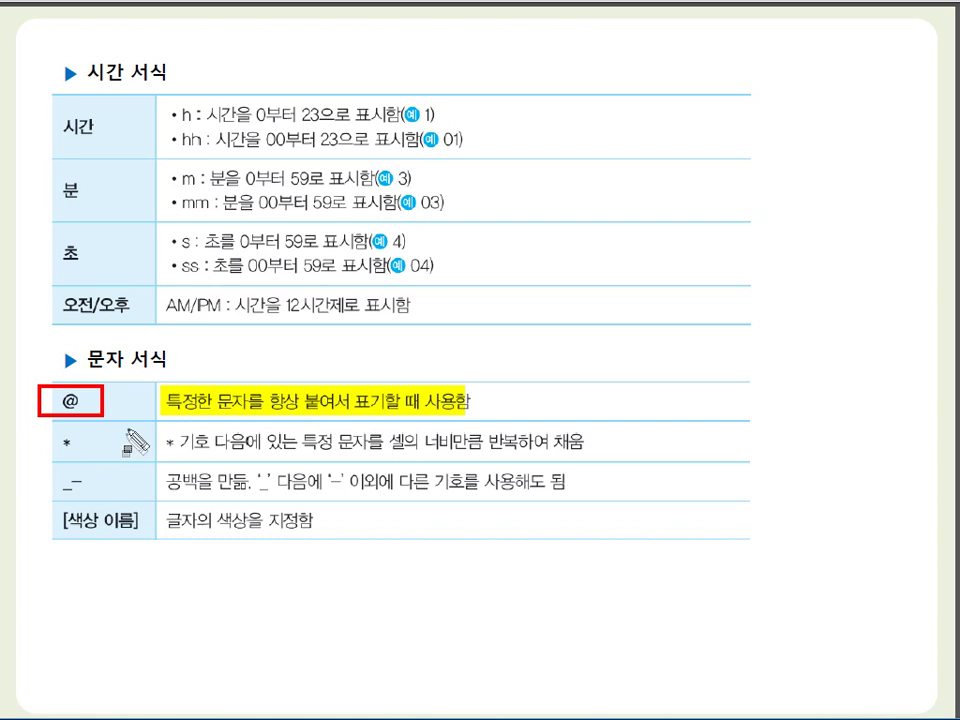
left_click_drag(52, 442, 90, 446)
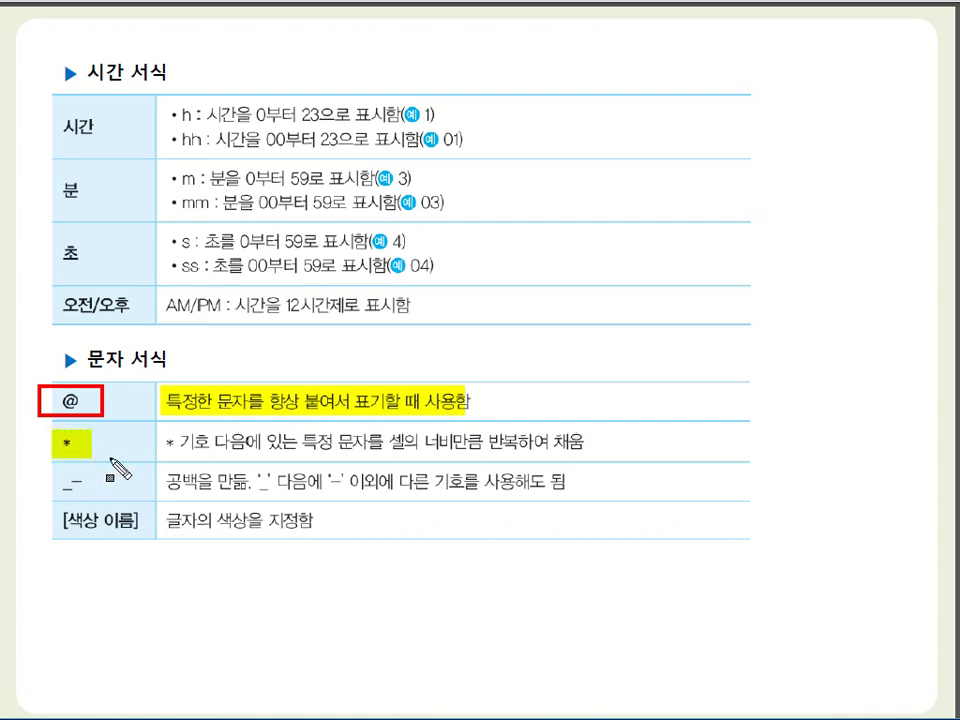
mouse_move(160, 441)
left_mouse_down()
mouse_move(333, 441)
mouse_move(379, 456)
left_mouse_up()
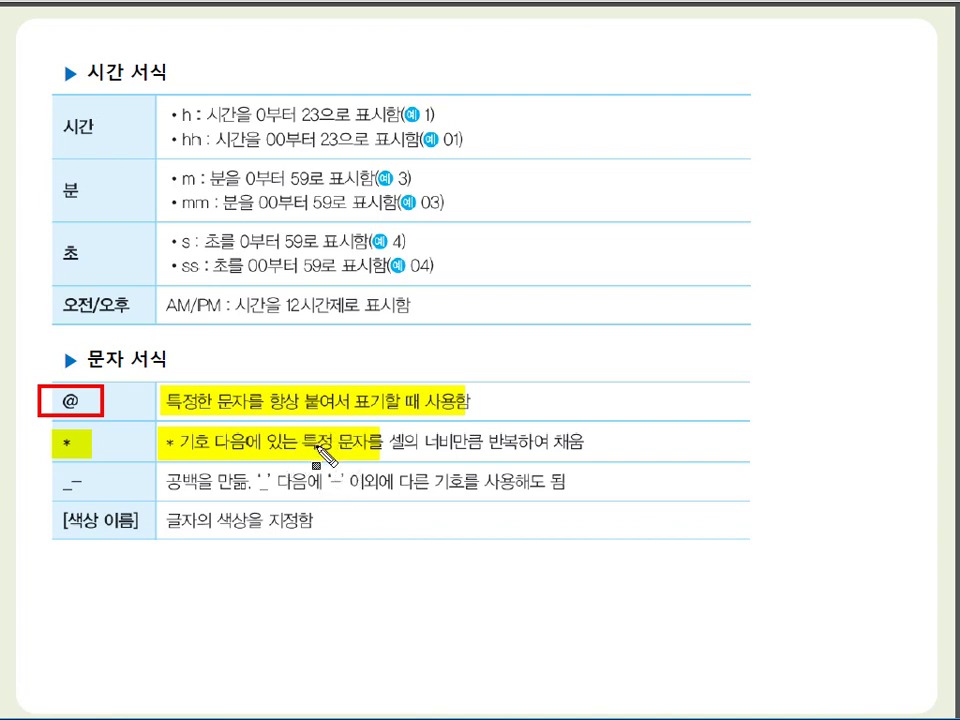
left_click_drag(397, 440, 585, 442)
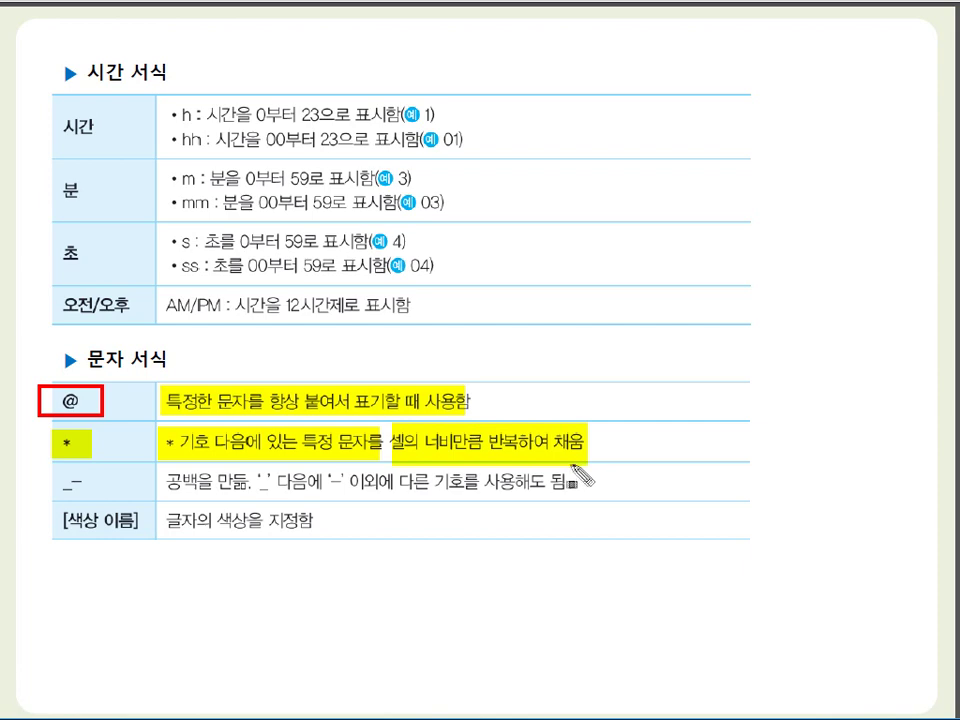
key("e")
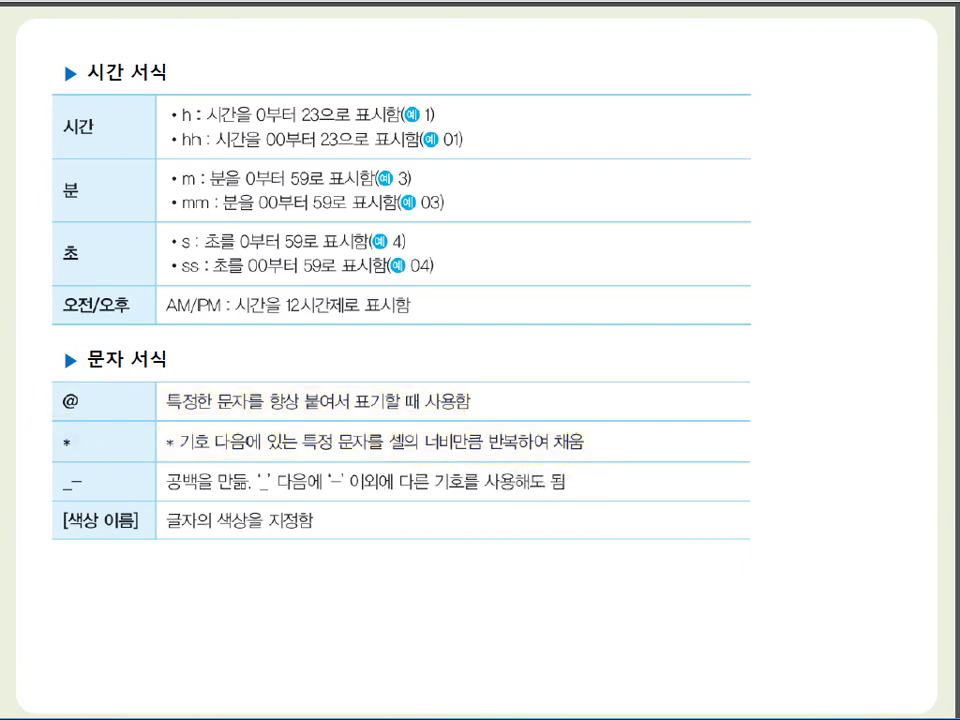
- Switch to the Excel workbook and apply the custom format code *^#,### to cell C1 on Sheet3
key("alt+Tab")
left_click(214, 196)
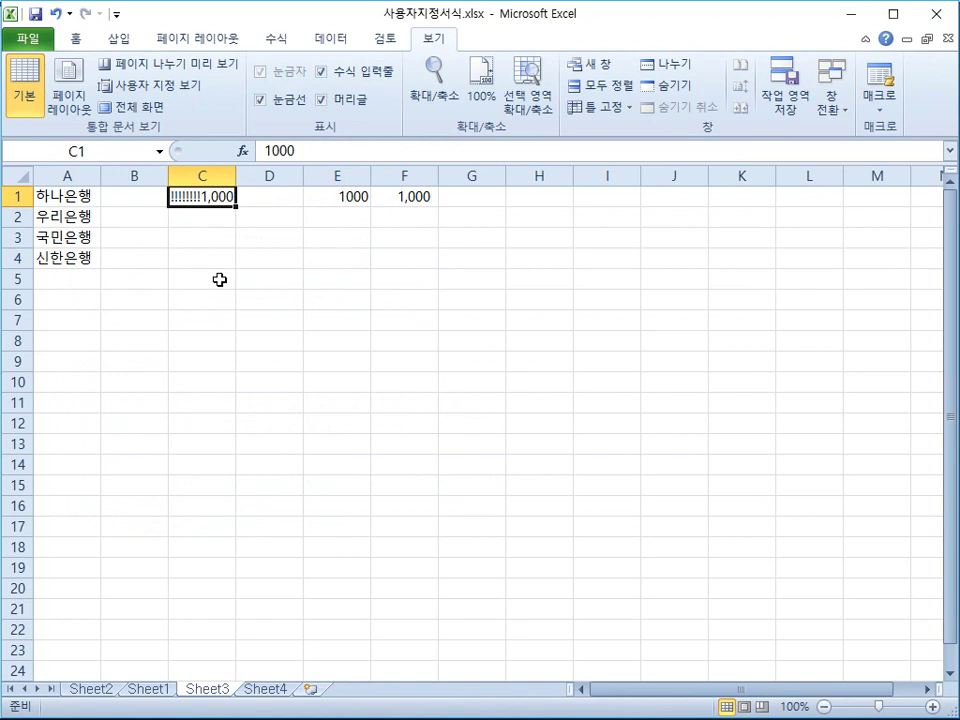
right_click(212, 196)
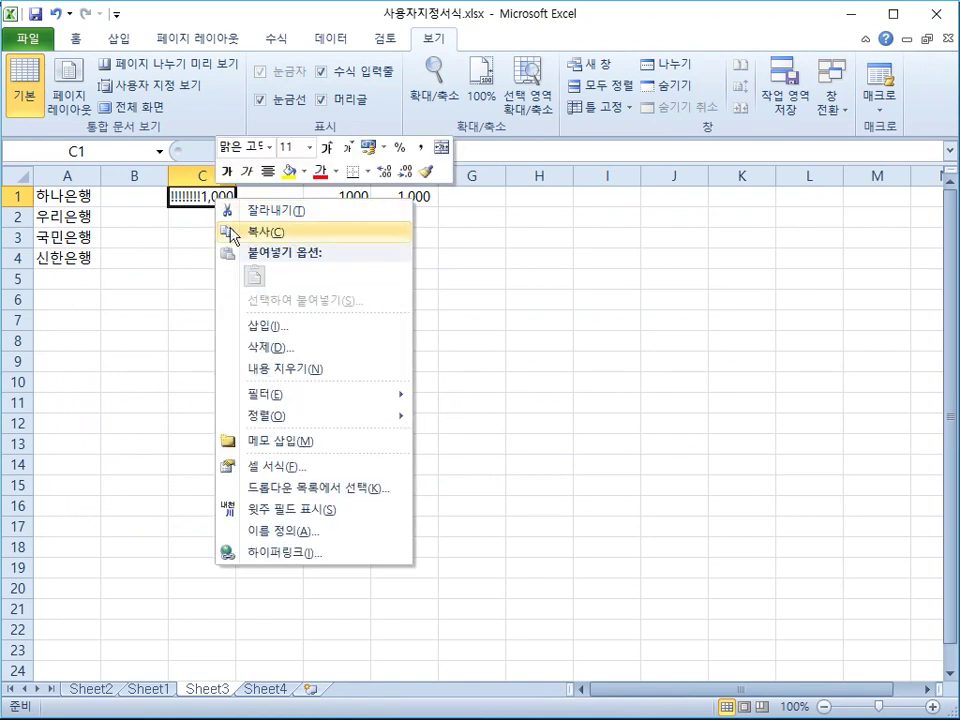
left_click(297, 467)
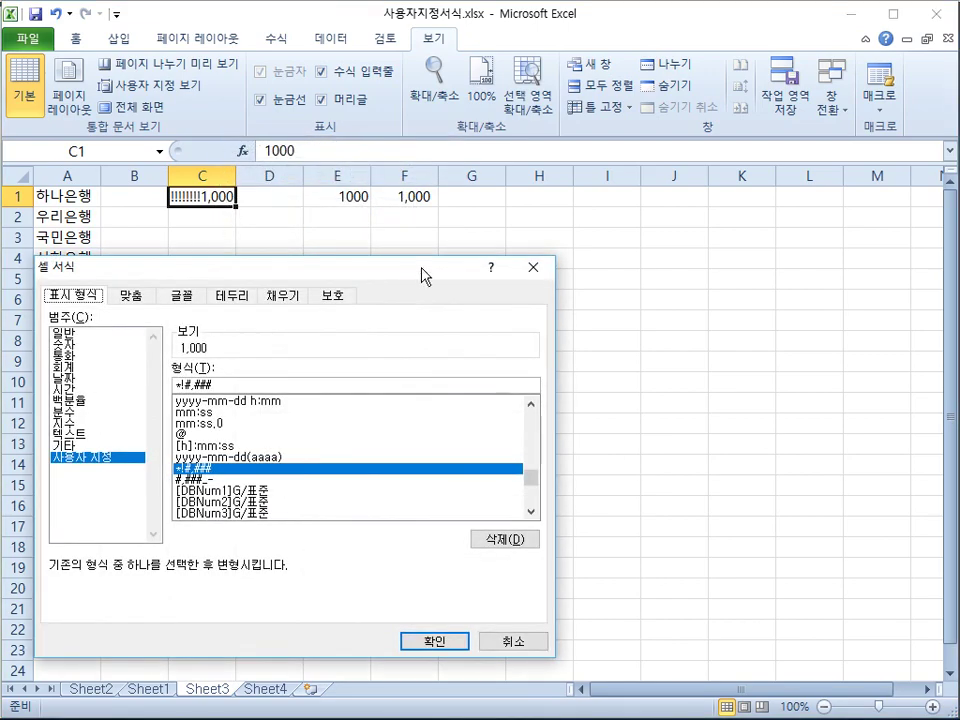
left_click_drag(588, 252, 615, 251)
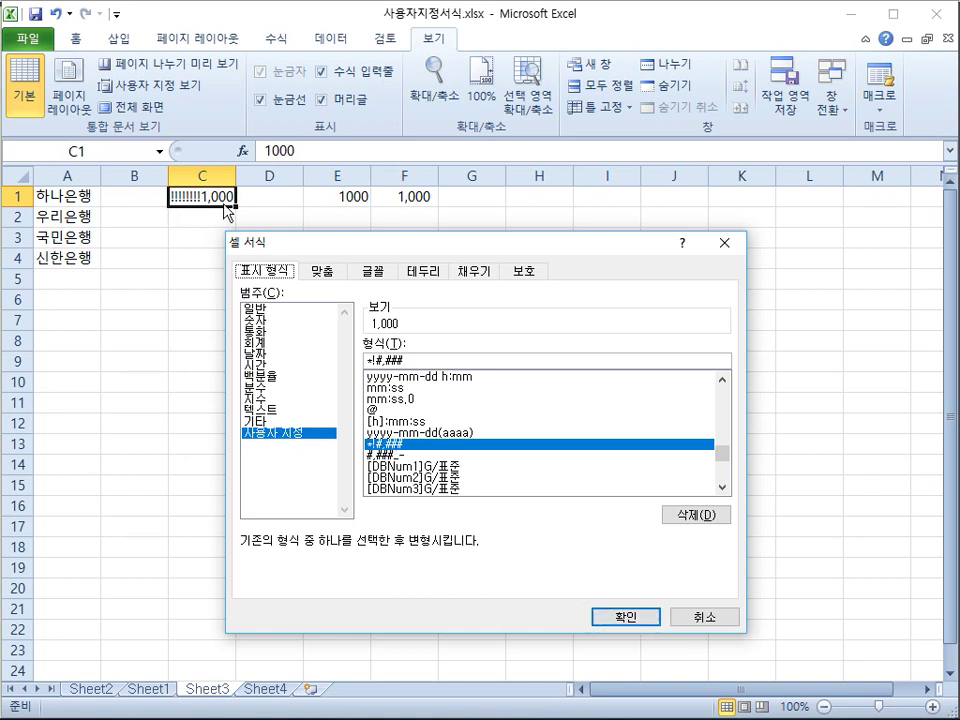
left_click(381, 361)
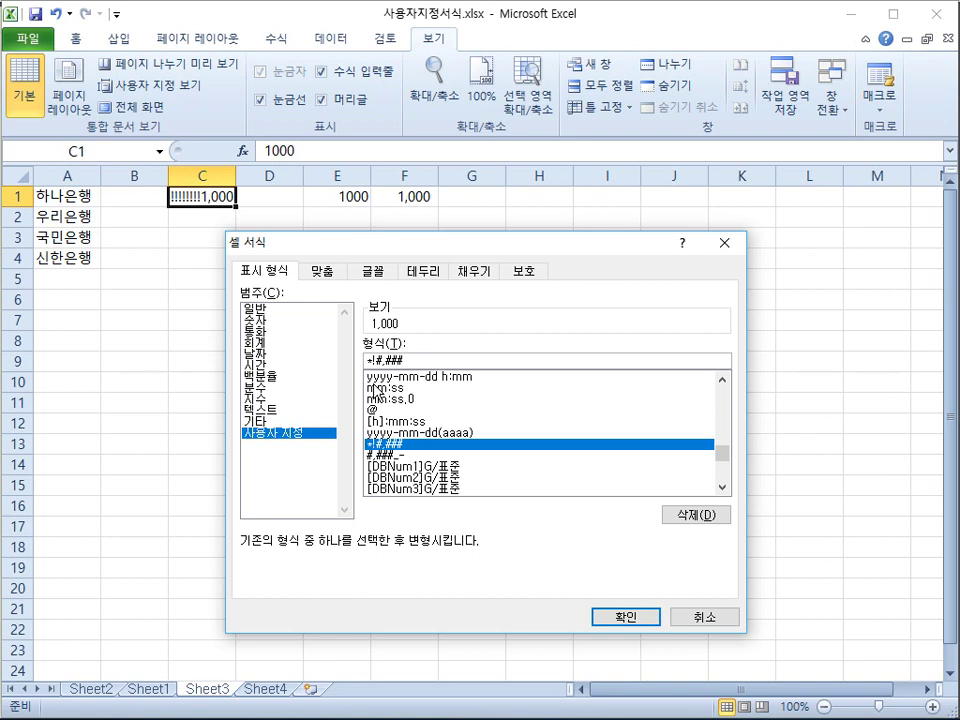
type("^")
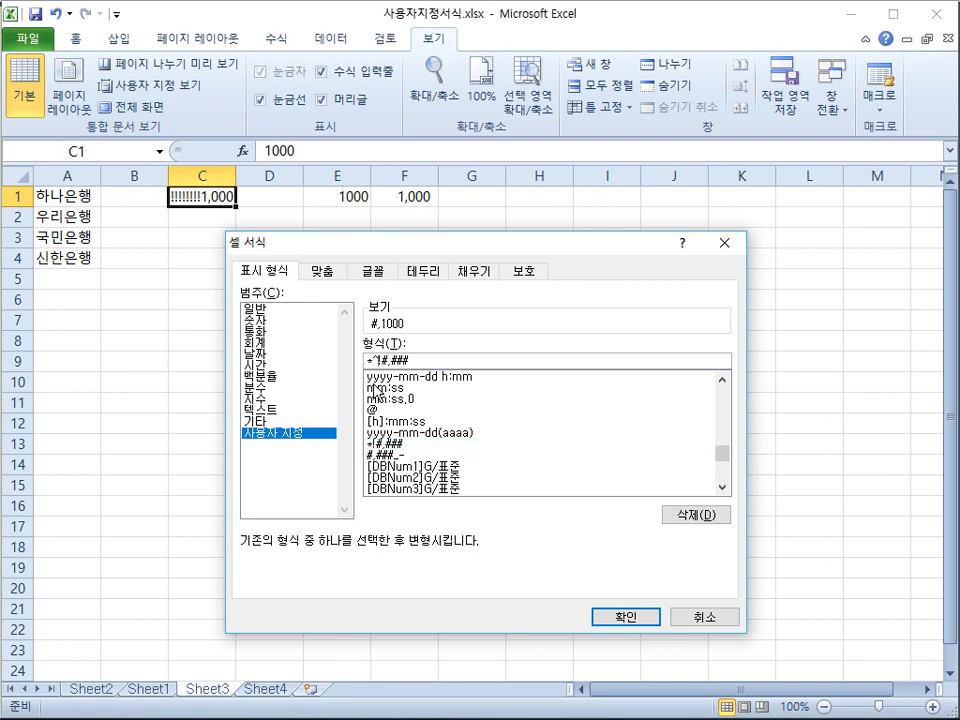
key("BackSpace")
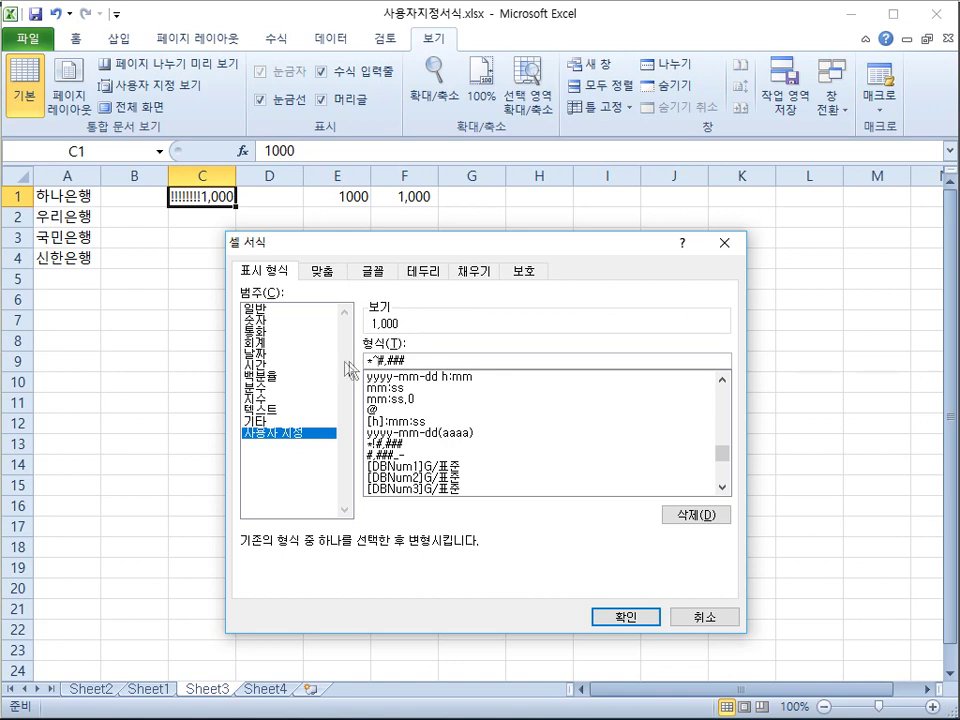
left_click(625, 616)
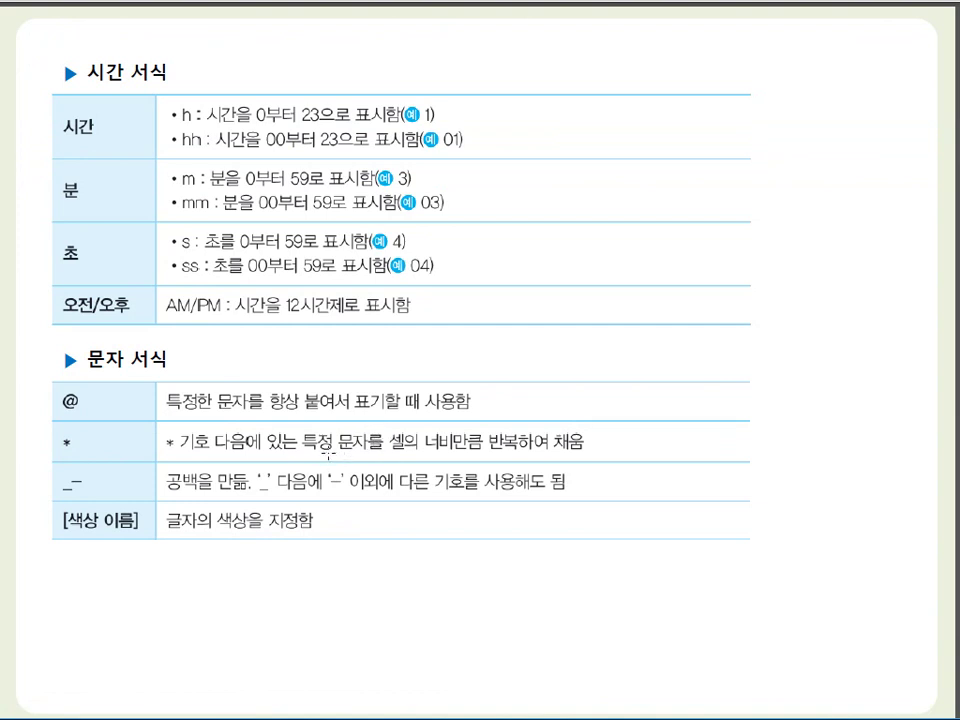
- Review the _- row in the reference table's text format section, covering how it creates a space, and return to the worksheet
mouse_move(60, 472)
left_mouse_down()
mouse_move(66, 498)
mouse_move(90, 503)
mouse_move(84, 489)
left_mouse_up()
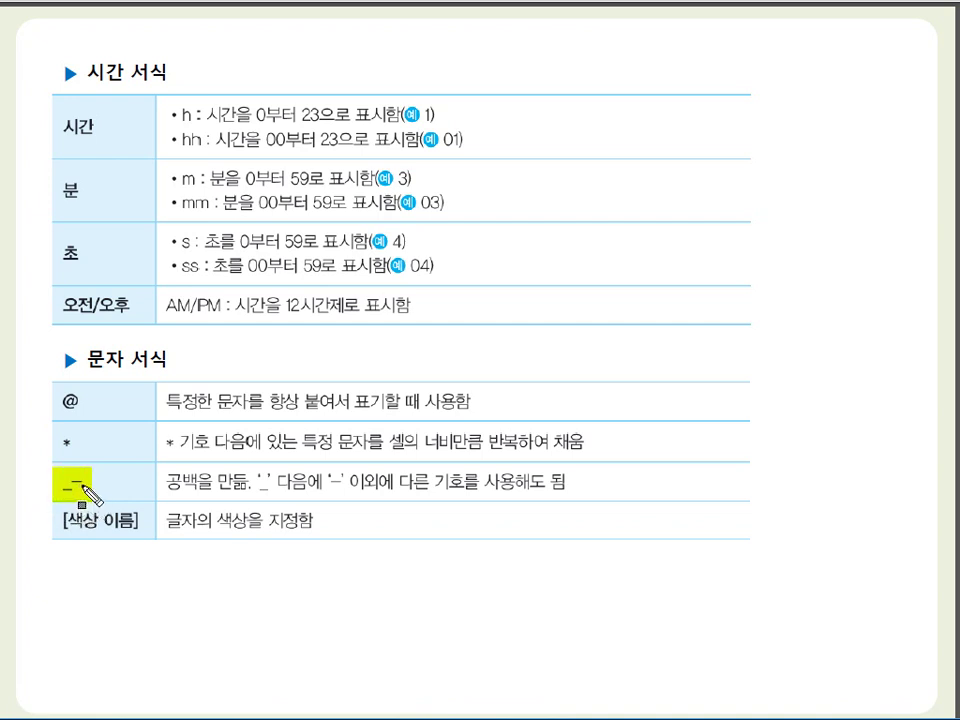
mouse_move(166, 484)
left_mouse_down()
mouse_move(250, 504)
mouse_move(268, 482)
mouse_move(261, 476)
mouse_move(285, 505)
mouse_move(343, 512)
mouse_move(574, 512)
left_mouse_up()
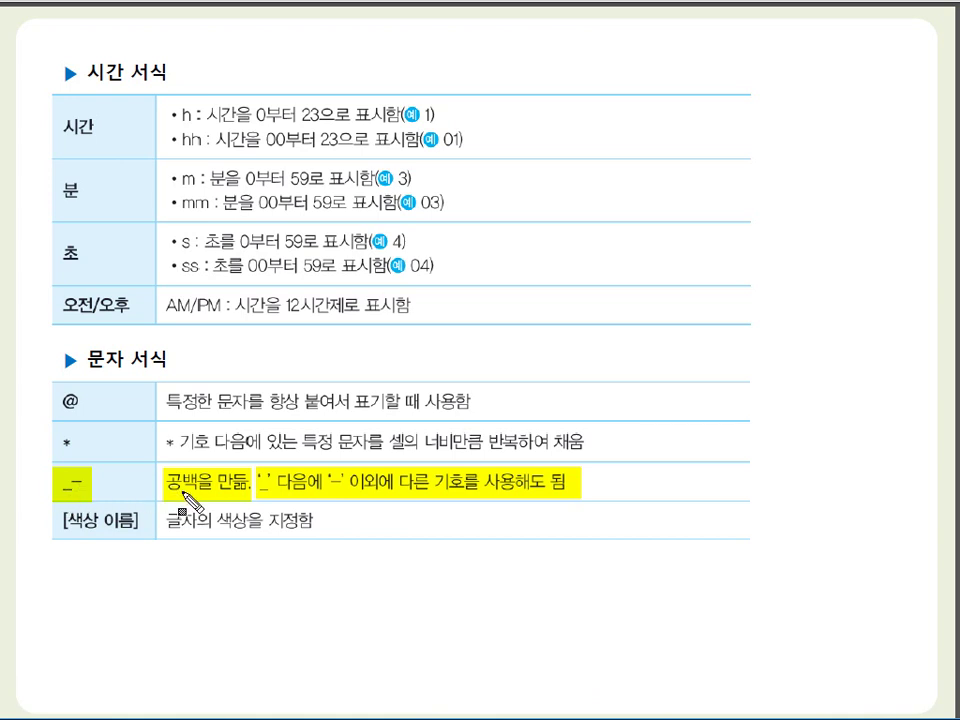
key("Escape")
key("alt+Tab")
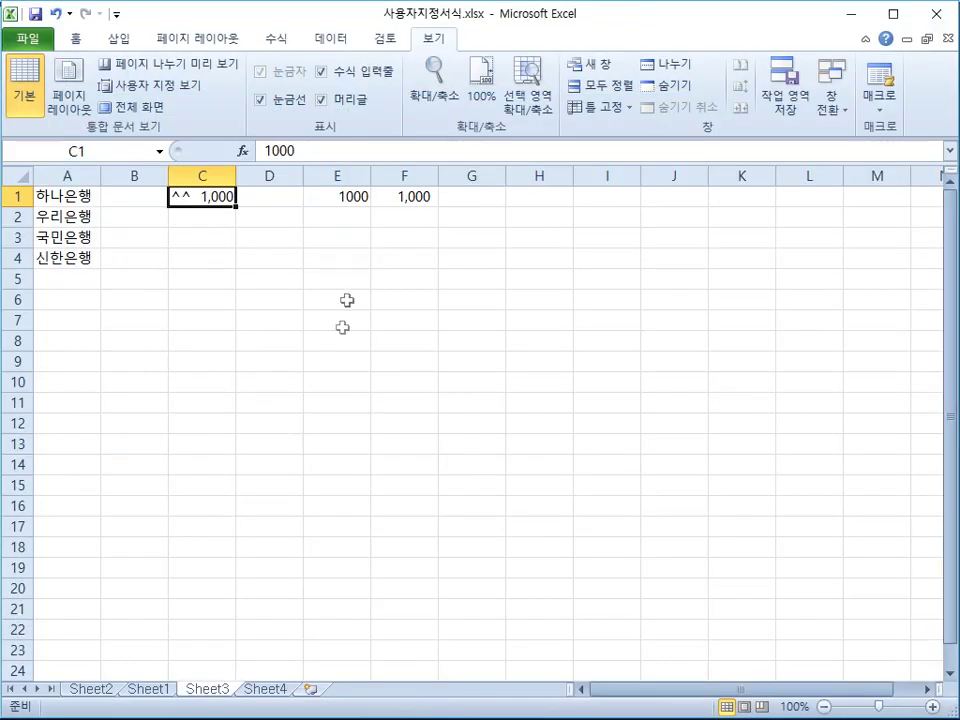
- Compare cells E1 and F1 on Sheet3 and inspect the custom format code applied to F1
left_click(349, 199)
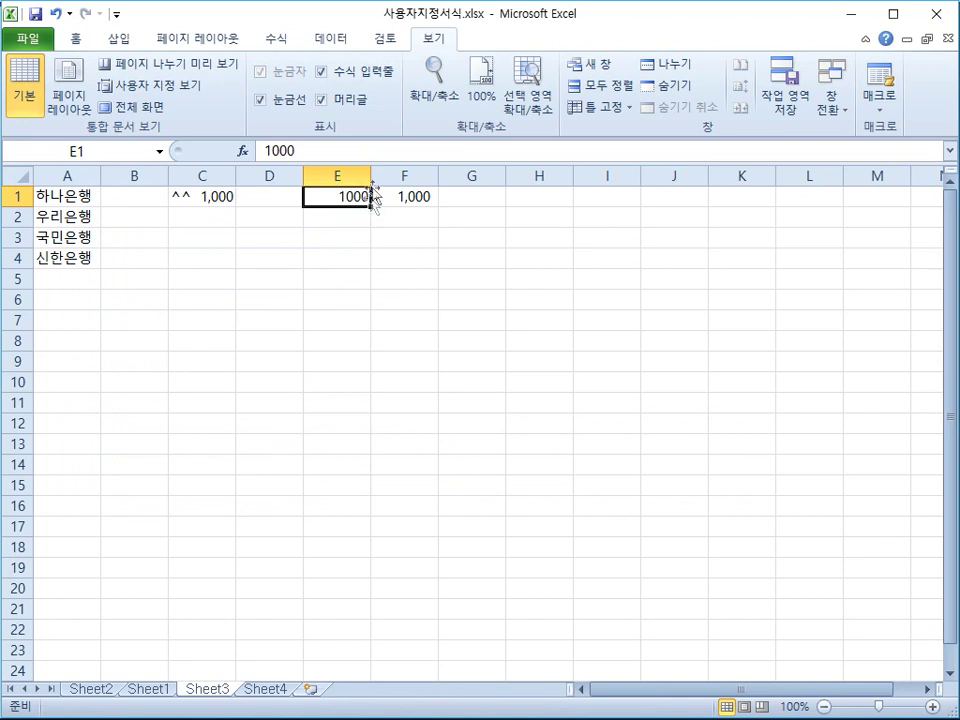
left_click(407, 196)
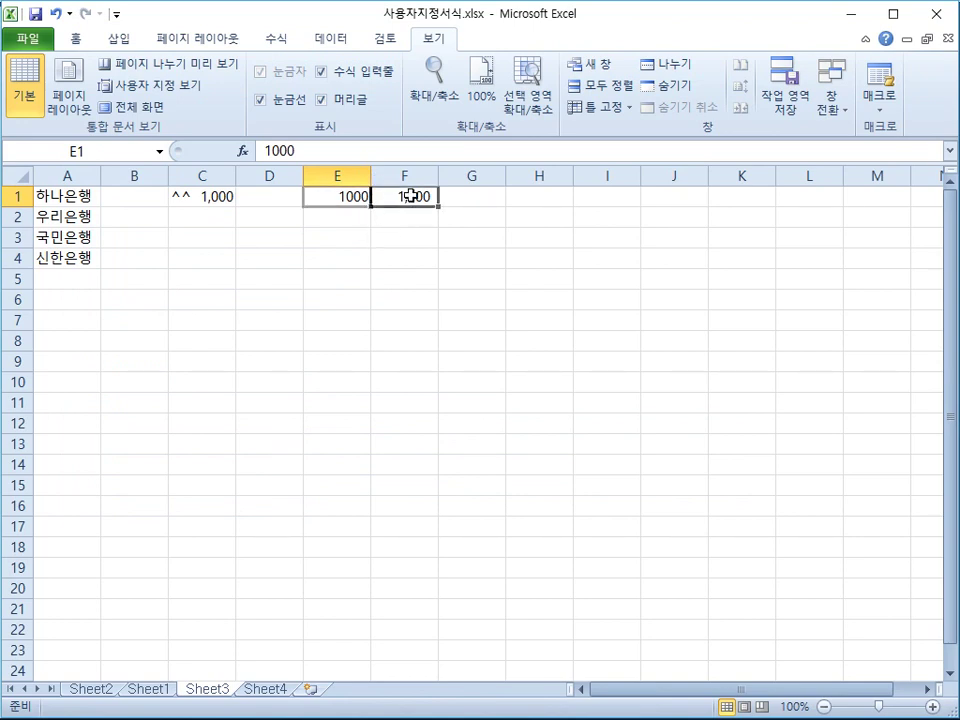
right_click(427, 197)
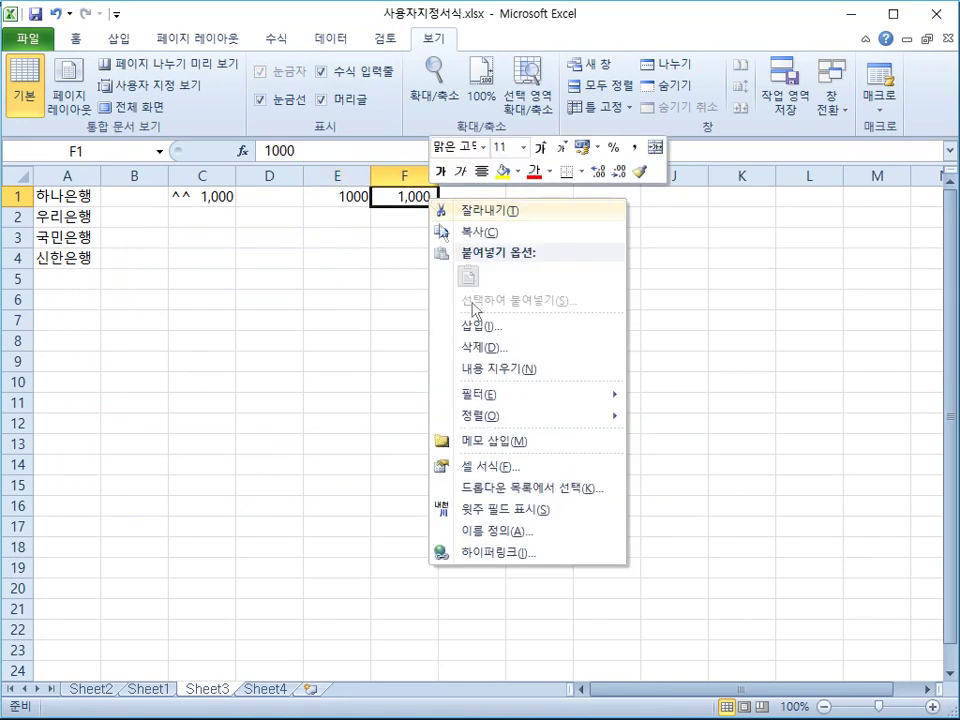
left_click(508, 463)
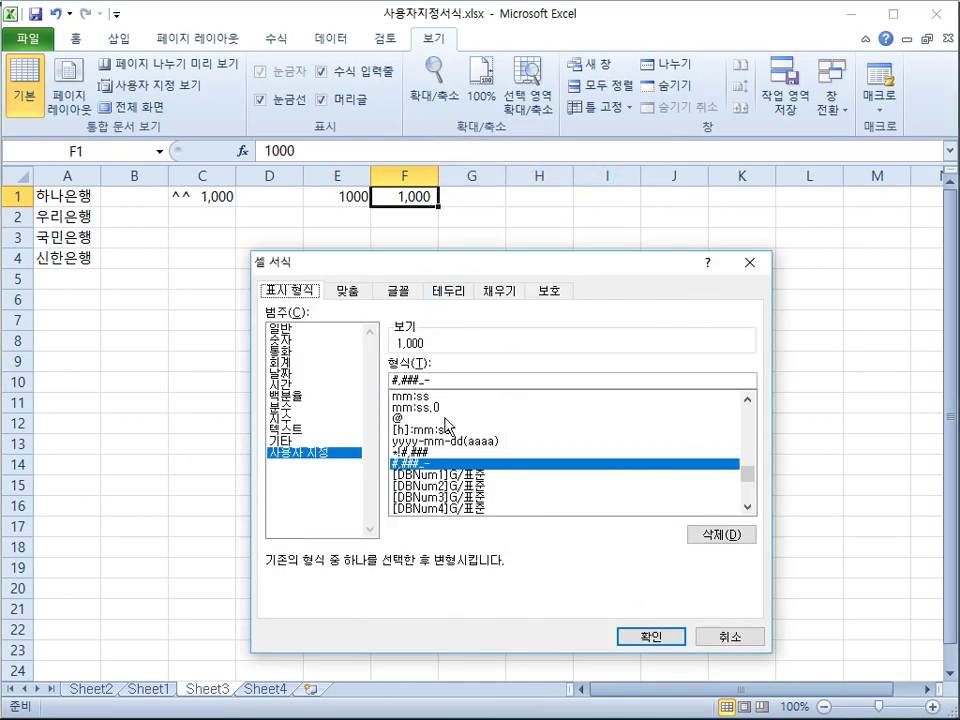
left_click(393, 381)
left_click(660, 637)
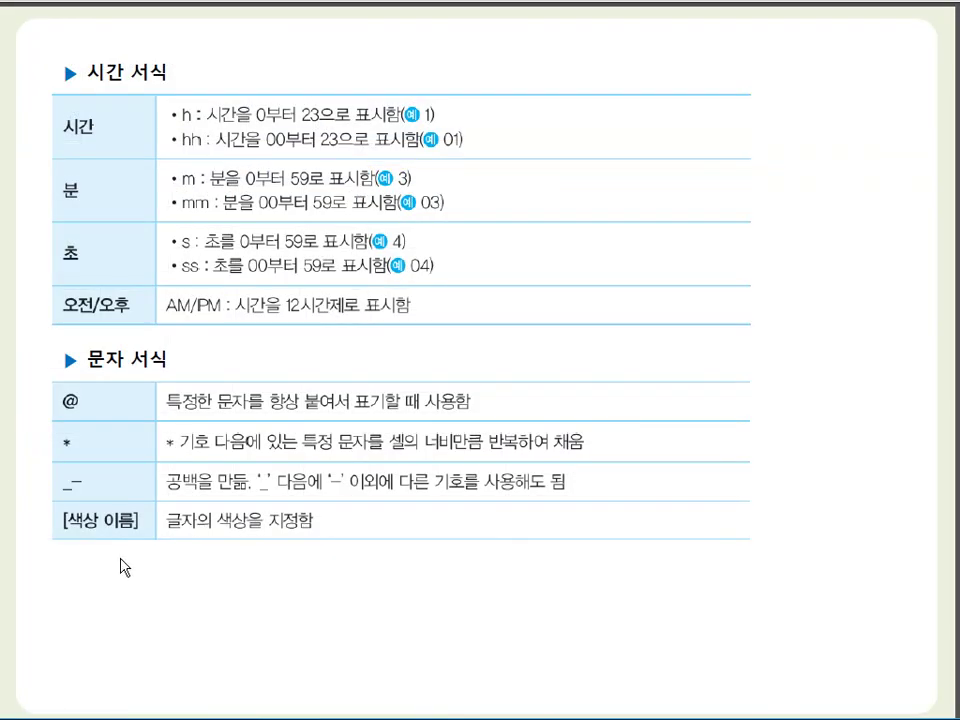
- Review the [색상 이름] row in the reference table, focusing on how a bracketed colour name sets the text colour
key("ctrl+p")
left_click_drag(165, 514, 327, 538)
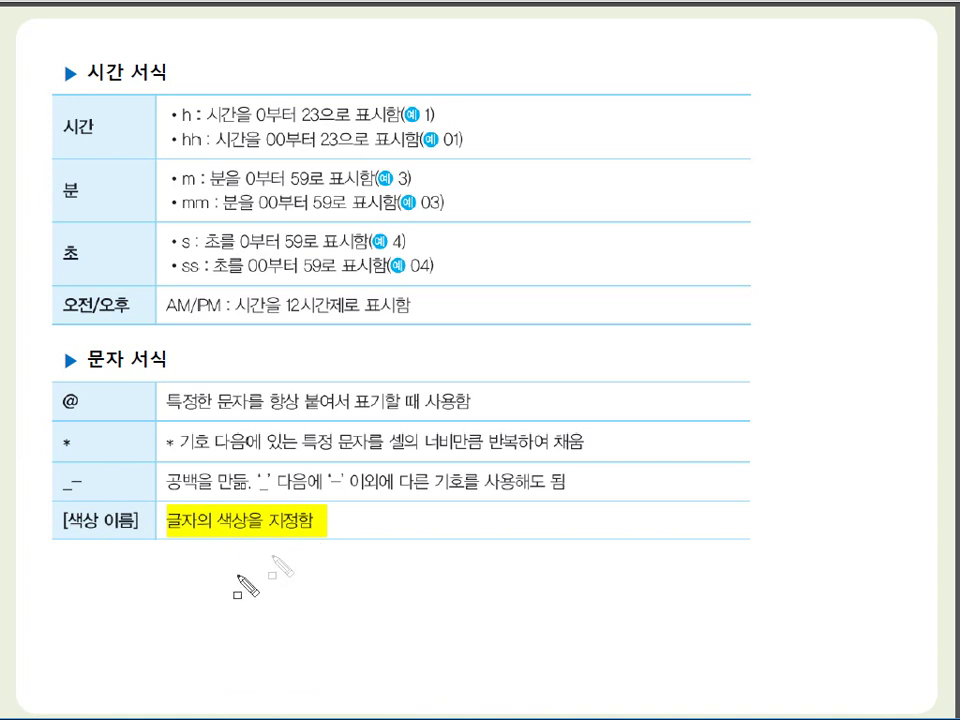
mouse_move(57, 507)
left_mouse_down()
mouse_move(84, 534)
mouse_move(149, 538)
left_mouse_up()
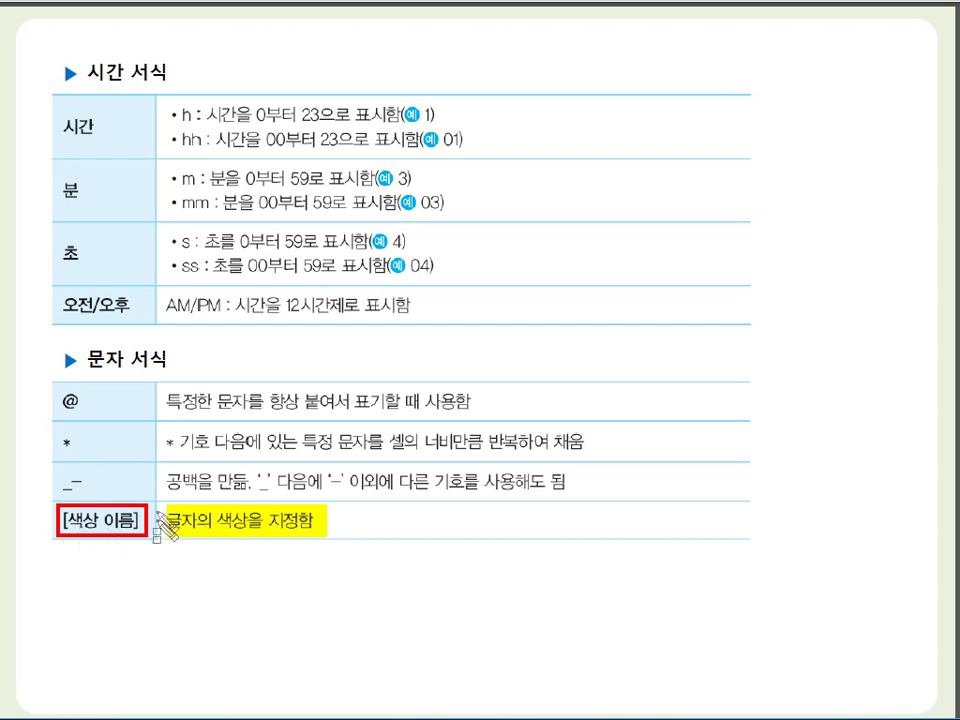
left_click_drag(161, 507, 336, 542)
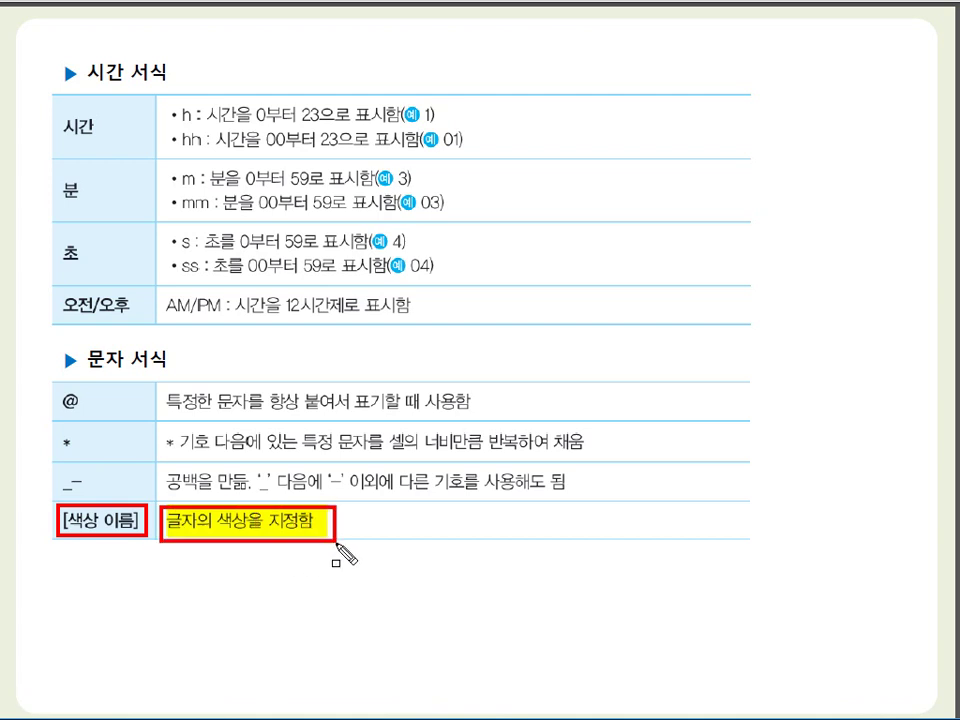
- Recap the time format codes and the text format codes @, * and _- in the reference tables
mouse_move(86, 54)
left_mouse_down()
mouse_move(189, 88)
mouse_move(186, 182)
mouse_move(253, 332)
left_mouse_up()
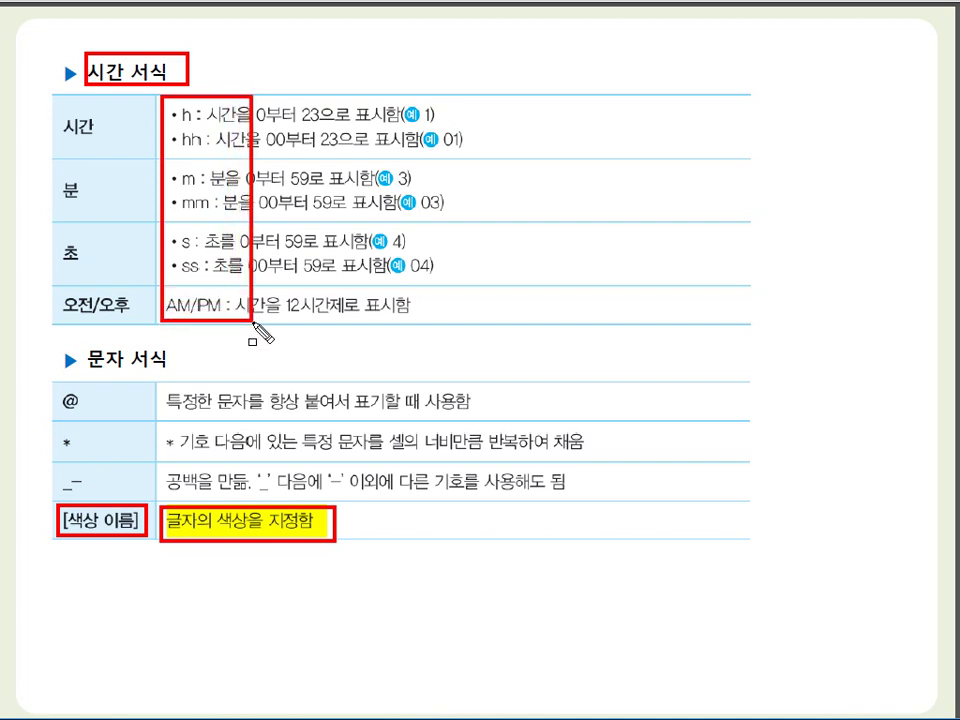
mouse_move(56, 381)
left_mouse_down()
mouse_move(234, 428)
mouse_move(483, 424)
left_mouse_up()
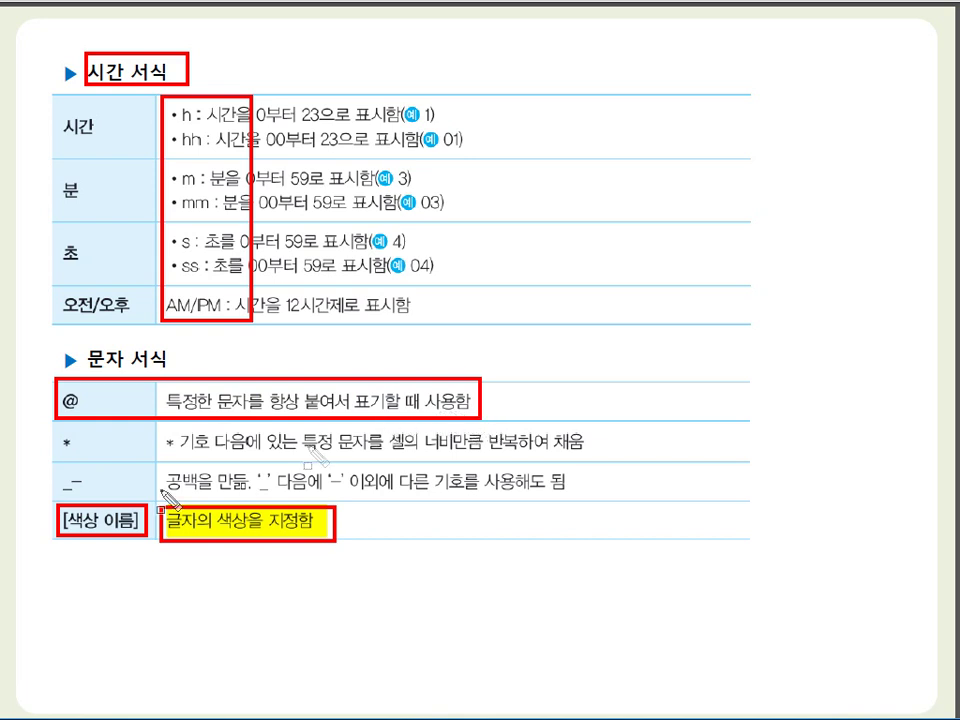
mouse_move(52, 430)
left_mouse_down()
mouse_move(96, 510)
mouse_move(128, 510)
mouse_move(137, 497)
left_mouse_up()
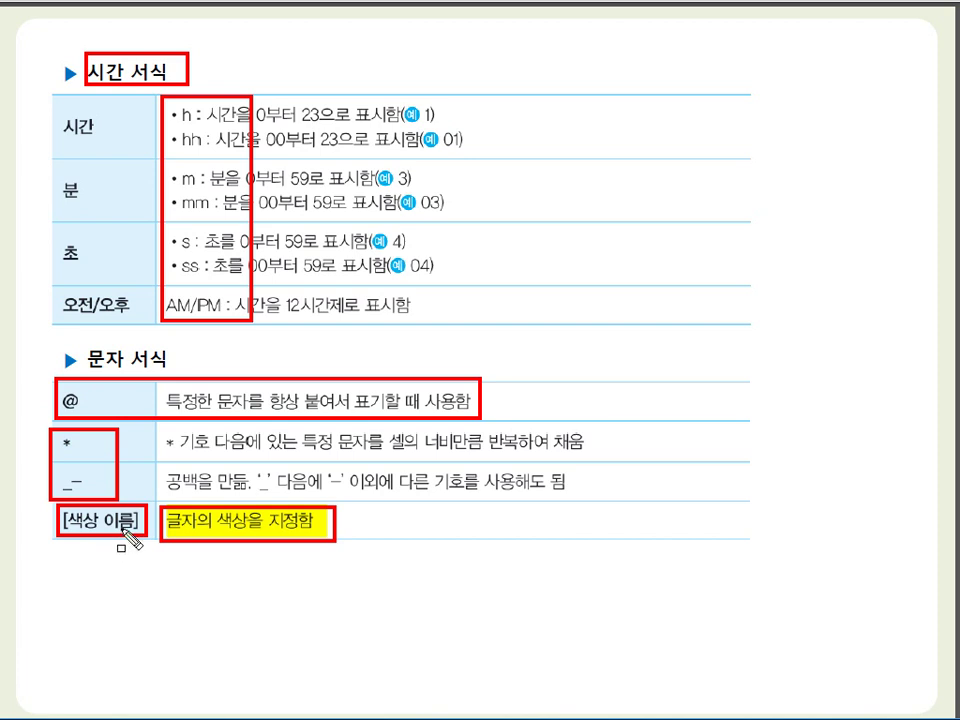
key("e")
- Go to the 기타 서식 table and examine how the input value 123 is displayed by each DBNum format
key("Page_Down")
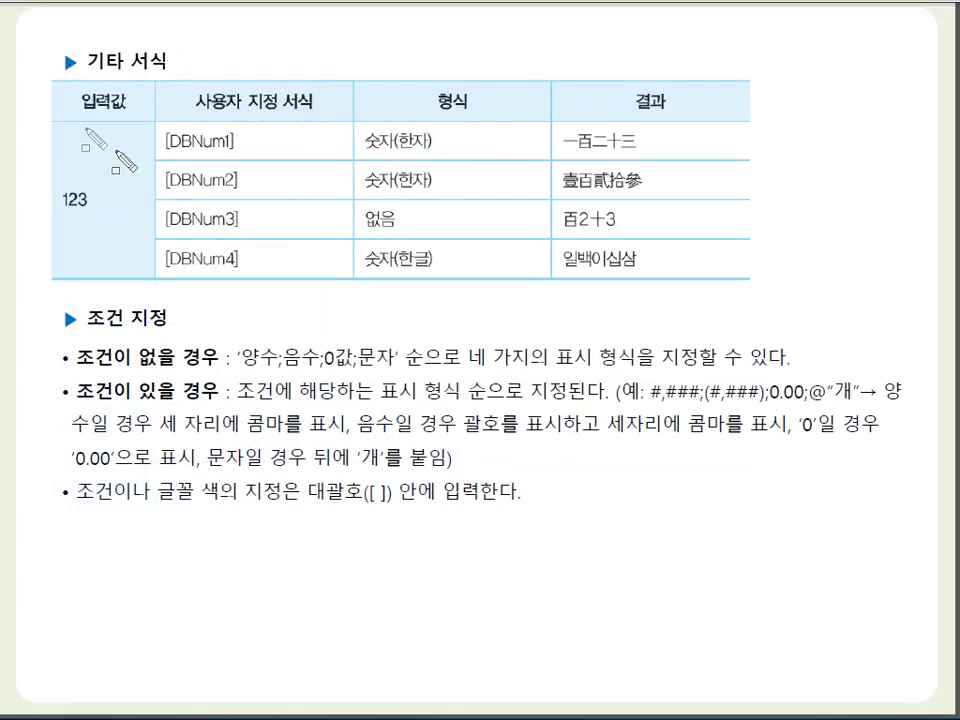
mouse_move(70, 72)
left_mouse_down()
mouse_move(150, 44)
mouse_move(185, 72)
left_mouse_up()
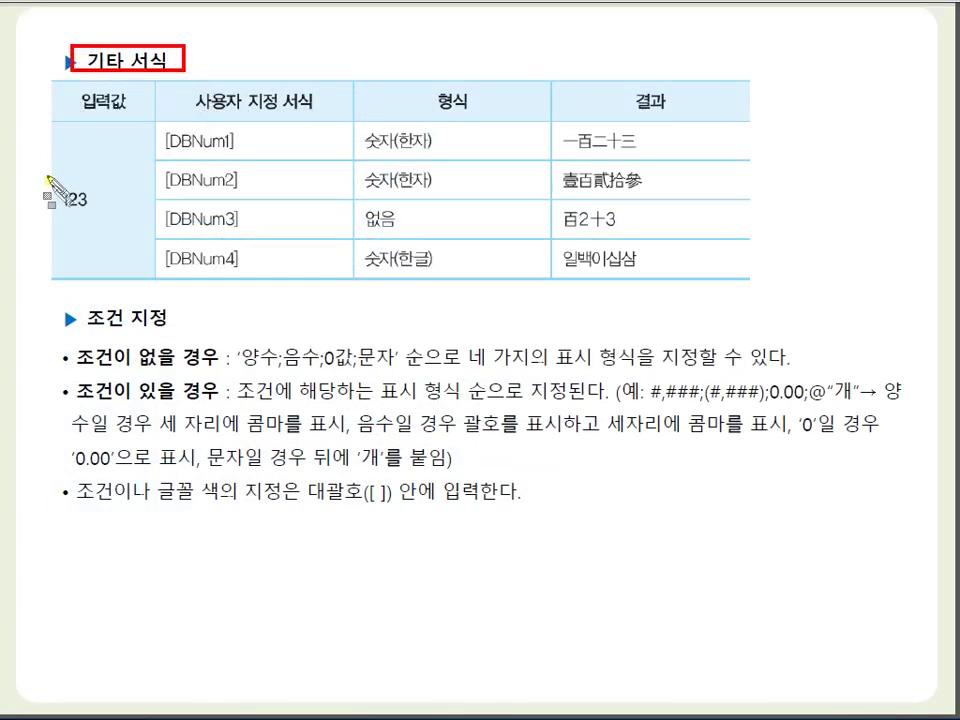
left_click_drag(48, 182, 138, 247)
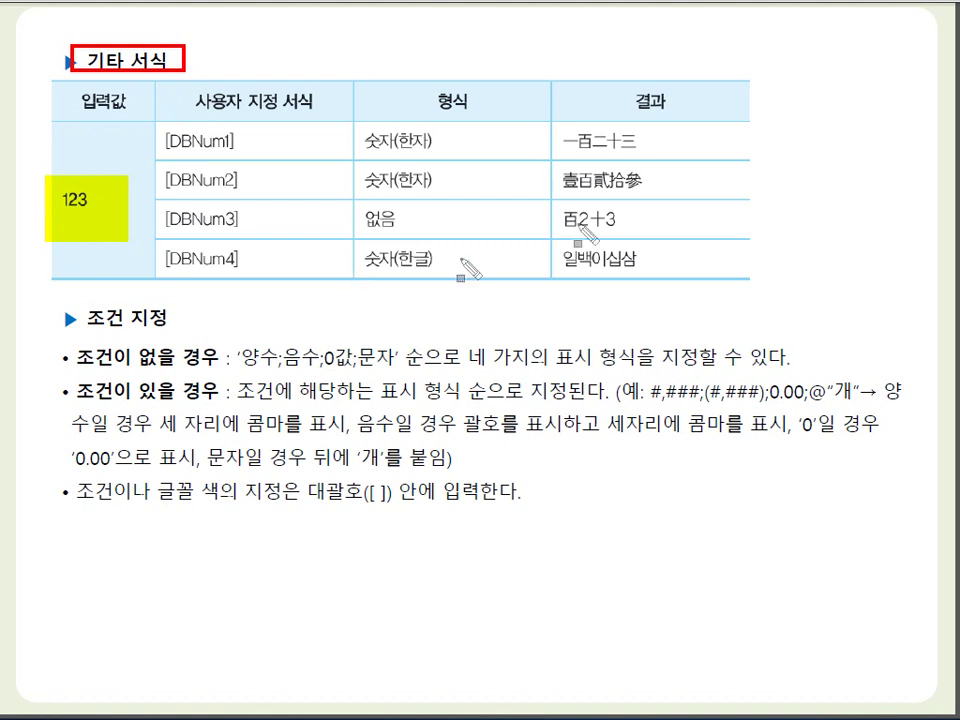
mouse_move(563, 130)
left_mouse_down()
mouse_move(614, 268)
mouse_move(664, 286)
left_mouse_up()
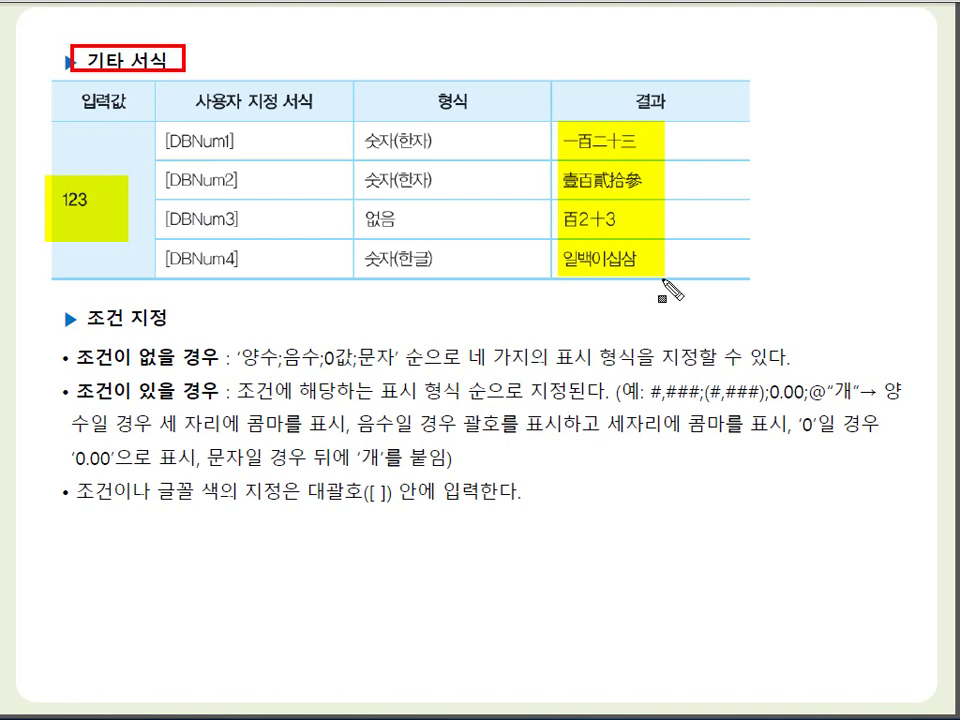
mouse_move(554, 128)
left_mouse_down()
mouse_move(621, 155)
mouse_move(654, 155)
left_mouse_up()
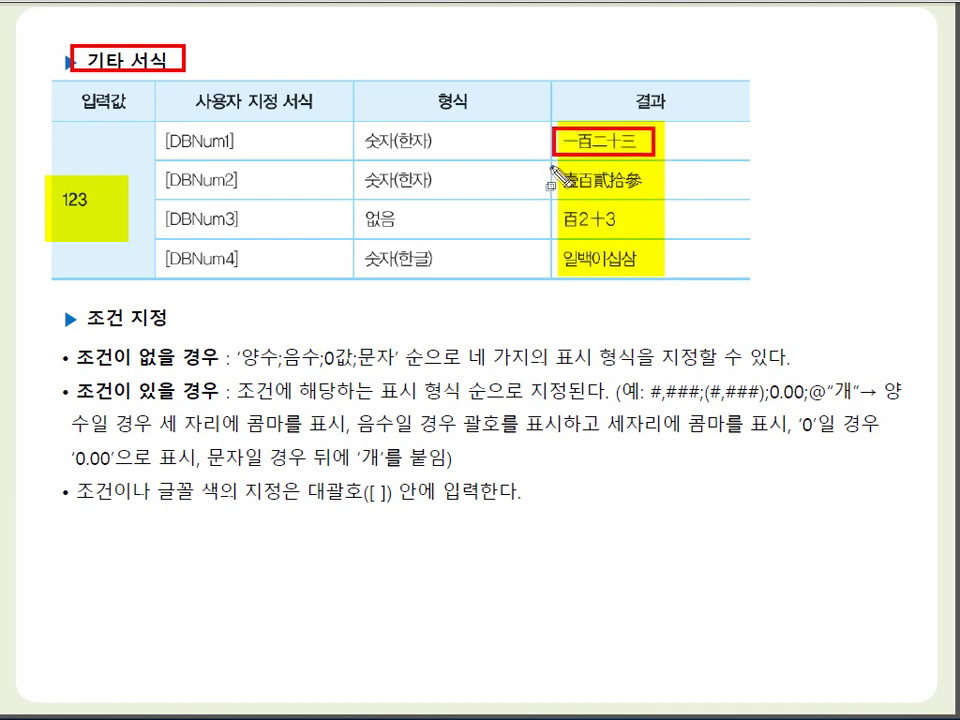
mouse_move(552, 168)
left_mouse_down()
mouse_move(574, 189)
mouse_move(650, 193)
left_mouse_up()
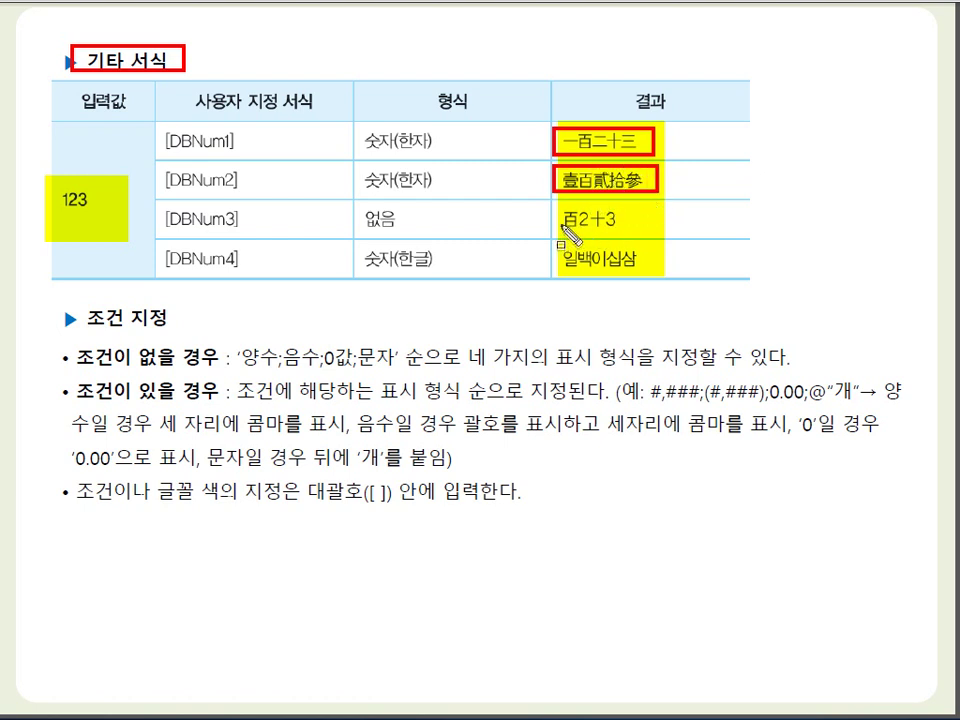
left_click_drag(551, 216, 633, 216)
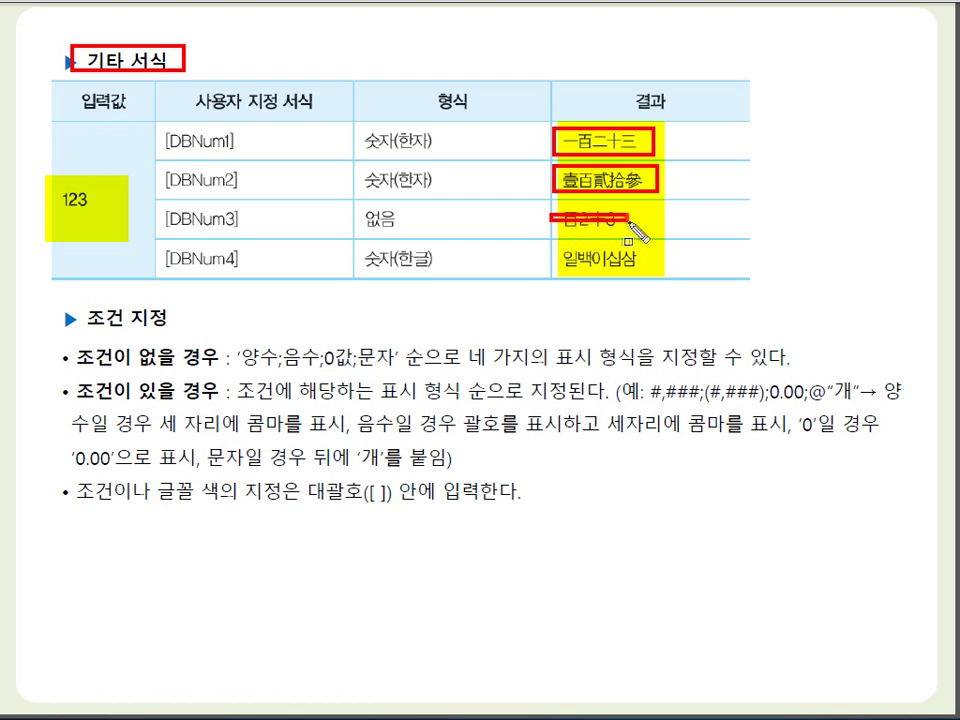
left_click_drag(555, 243, 645, 272)
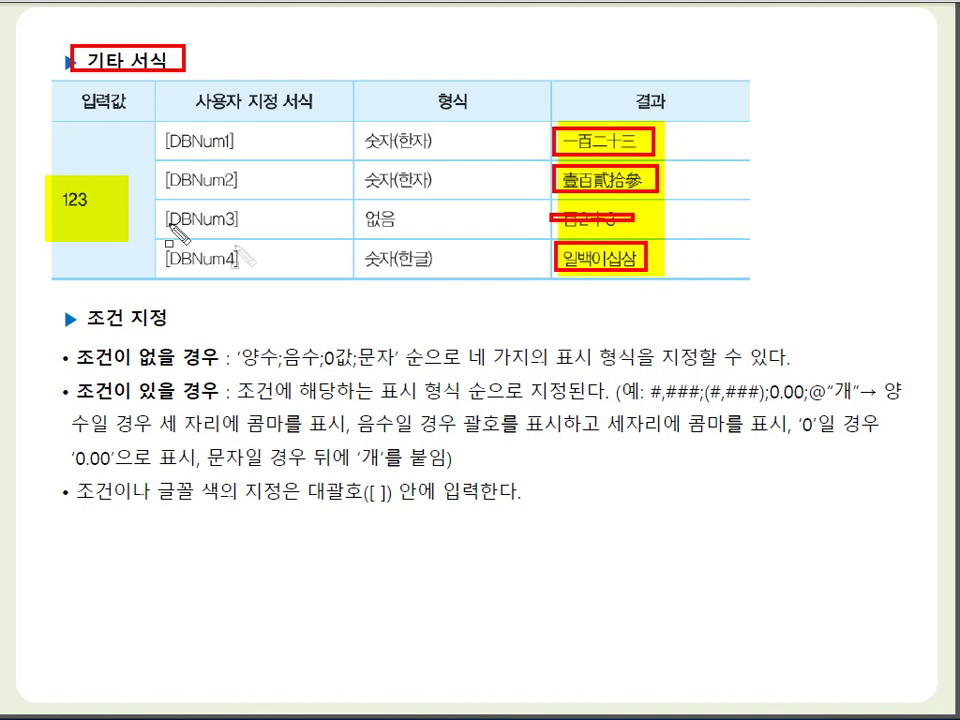
mouse_move(57, 177)
left_mouse_down()
mouse_move(80, 235)
mouse_move(110, 180)
left_mouse_up()
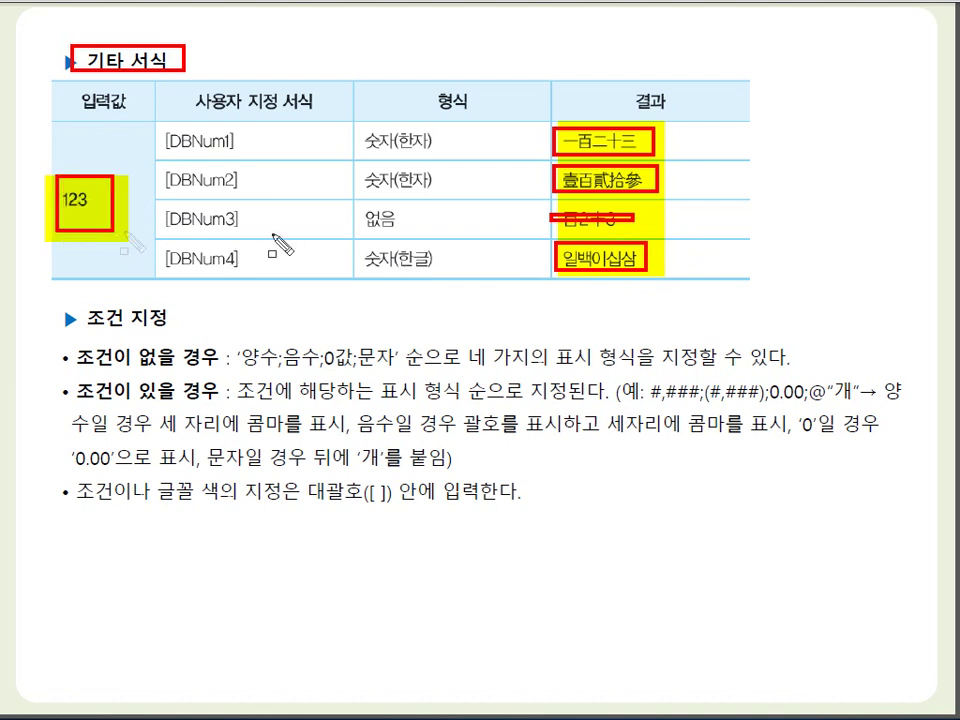
mouse_move(529, 124)
left_mouse_down()
mouse_move(617, 203)
mouse_move(676, 287)
mouse_move(541, 273)
left_mouse_up()
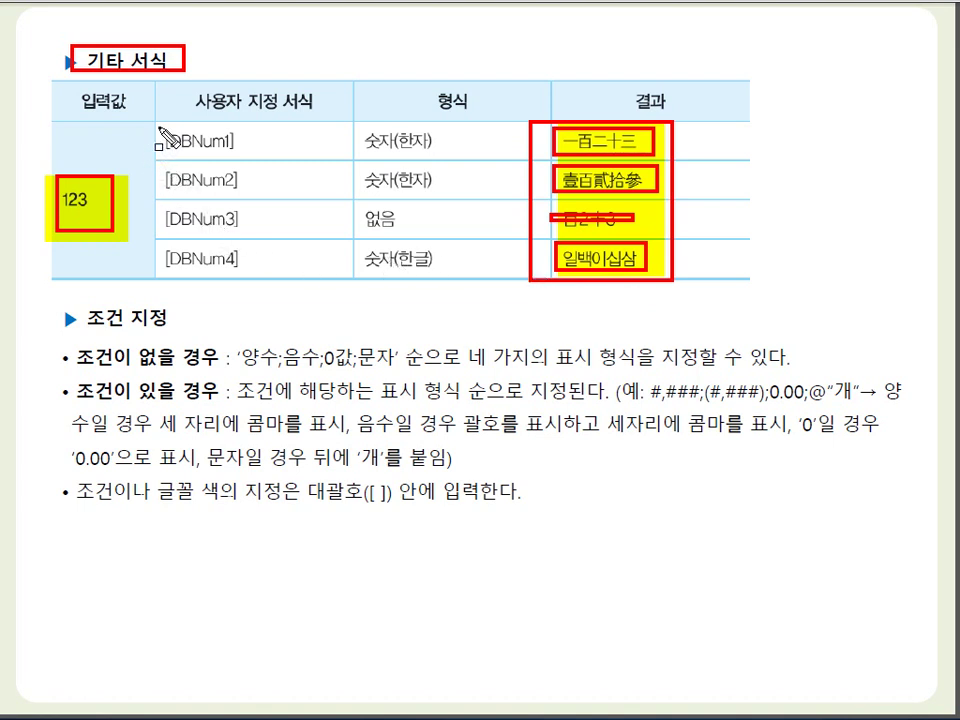
- Match the [DBNum1] to [DBNum4] codes in the 기타 서식 table to their 숫자(한자) and 숫자(한글) format names
mouse_move(160, 128)
left_mouse_down()
mouse_move(176, 164)
mouse_move(251, 242)
mouse_move(252, 272)
left_mouse_up()
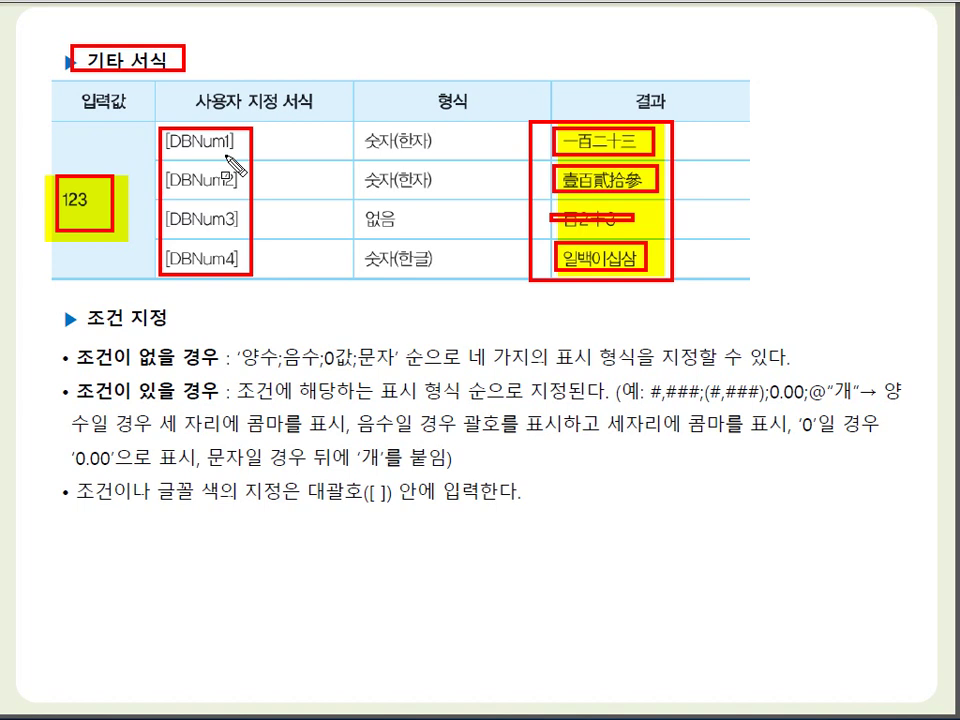
left_click_drag(362, 128, 438, 157)
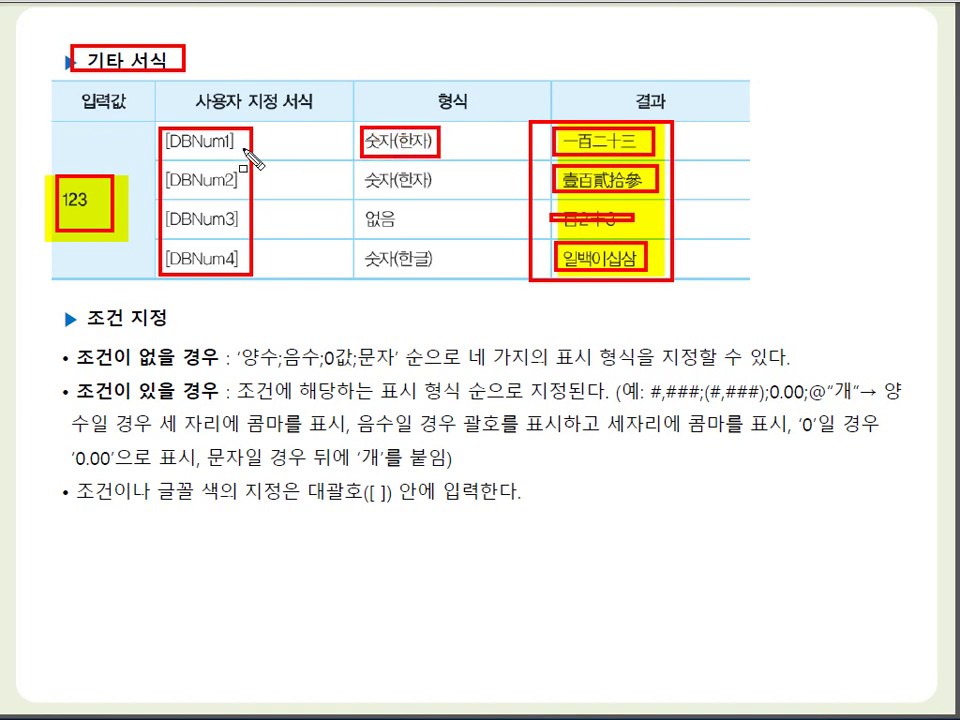
left_click_drag(363, 168, 437, 194)
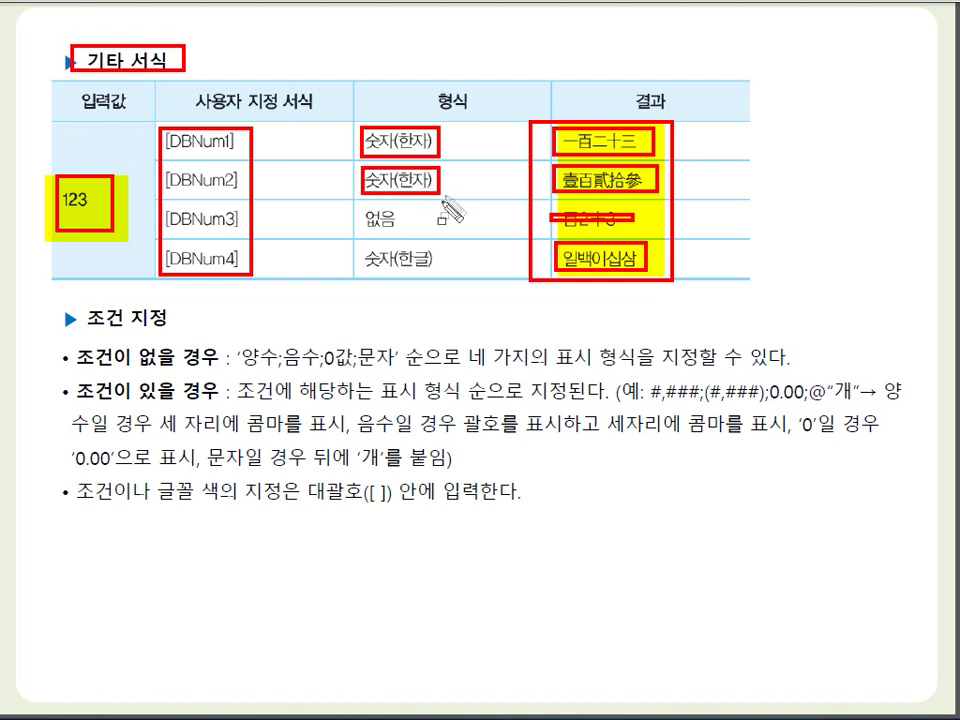
mouse_move(360, 243)
left_mouse_down()
mouse_move(414, 275)
mouse_move(440, 275)
left_mouse_up()
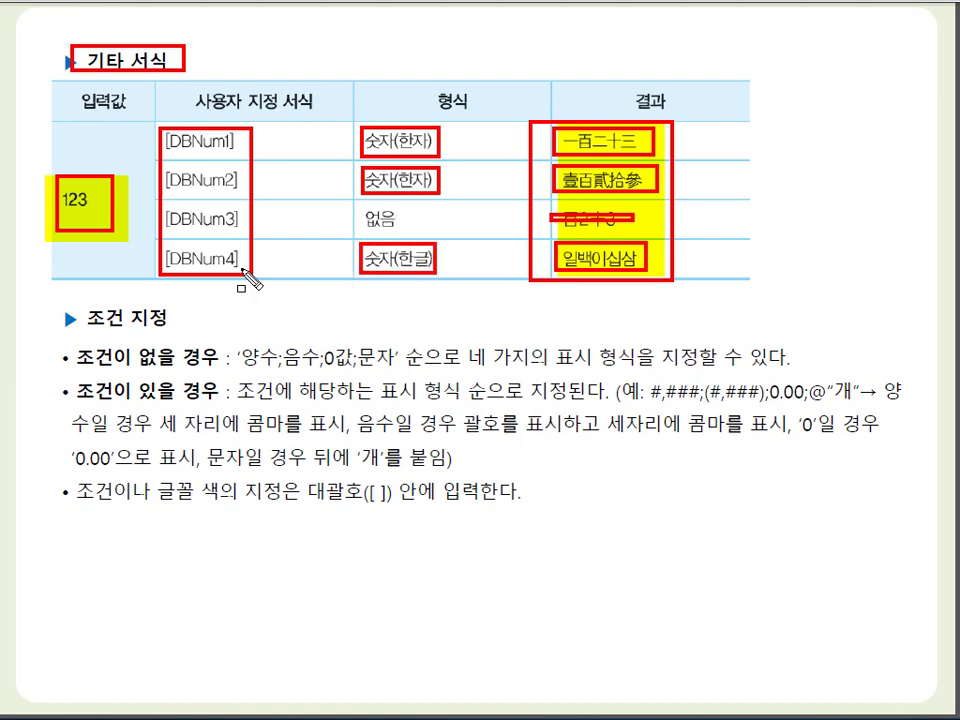
key("Escape")
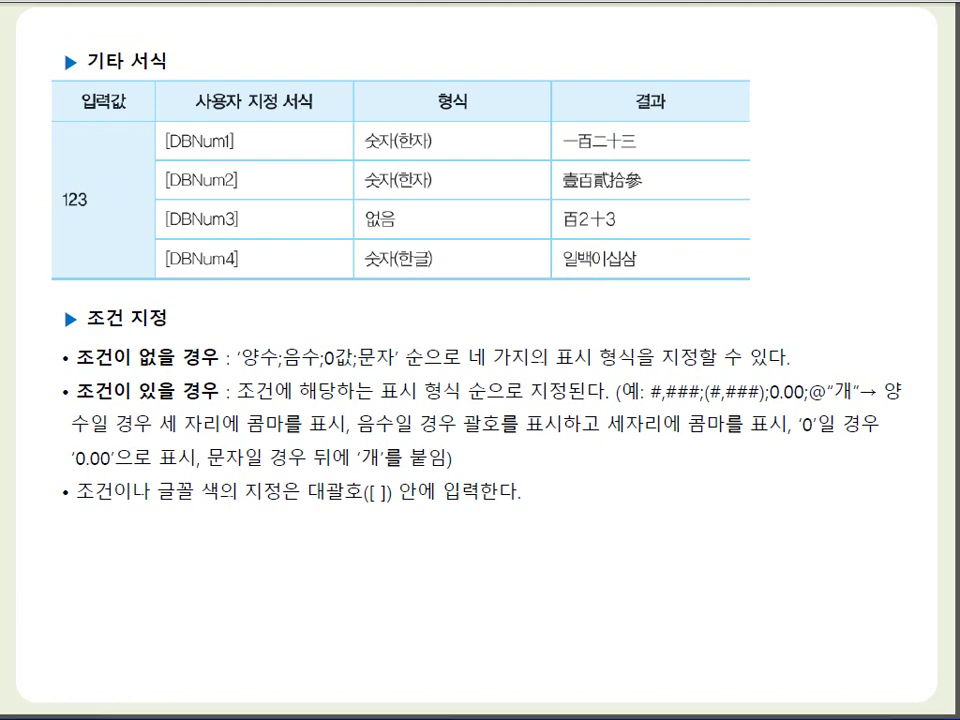
- Switch to the Excel workbook and inspect the 기타 number format applied to cell C1 on Sheet4
left_click(51, 664)
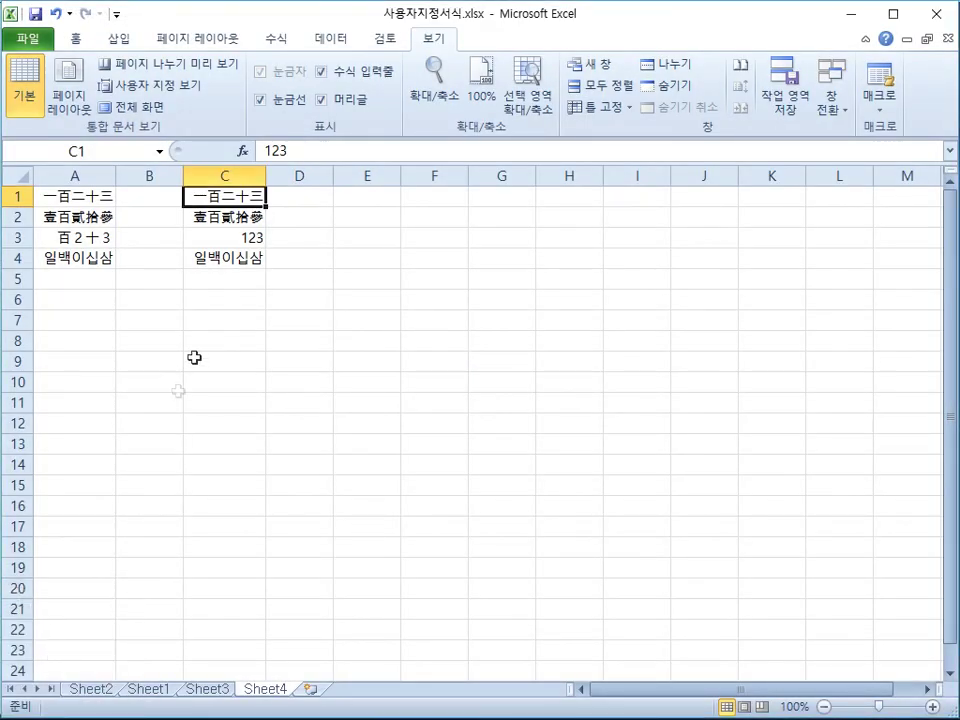
right_click(252, 196)
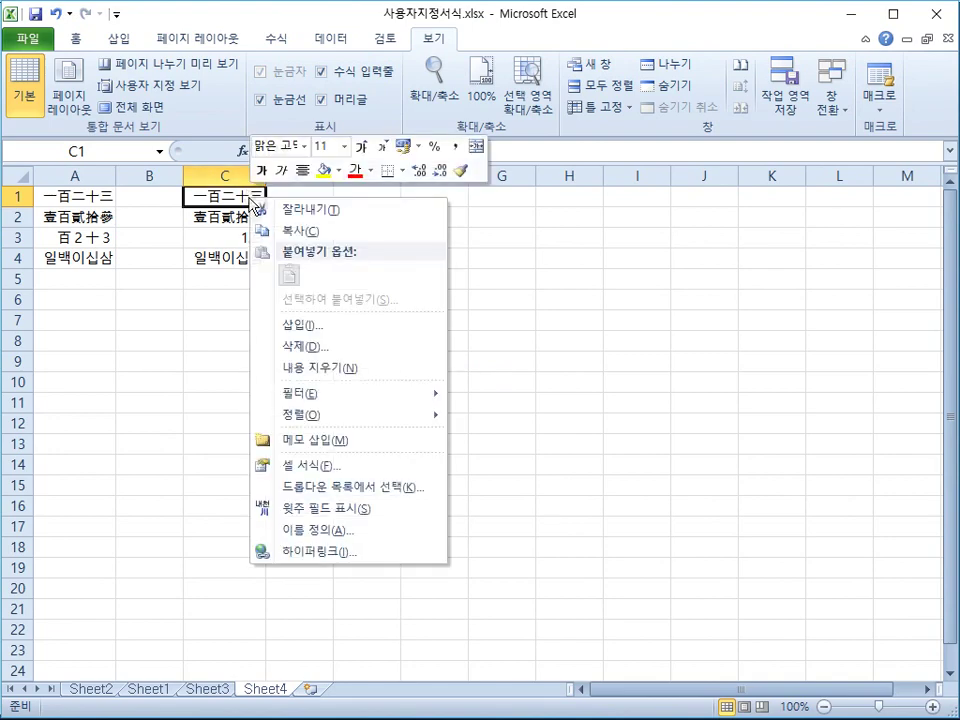
left_click(349, 470)
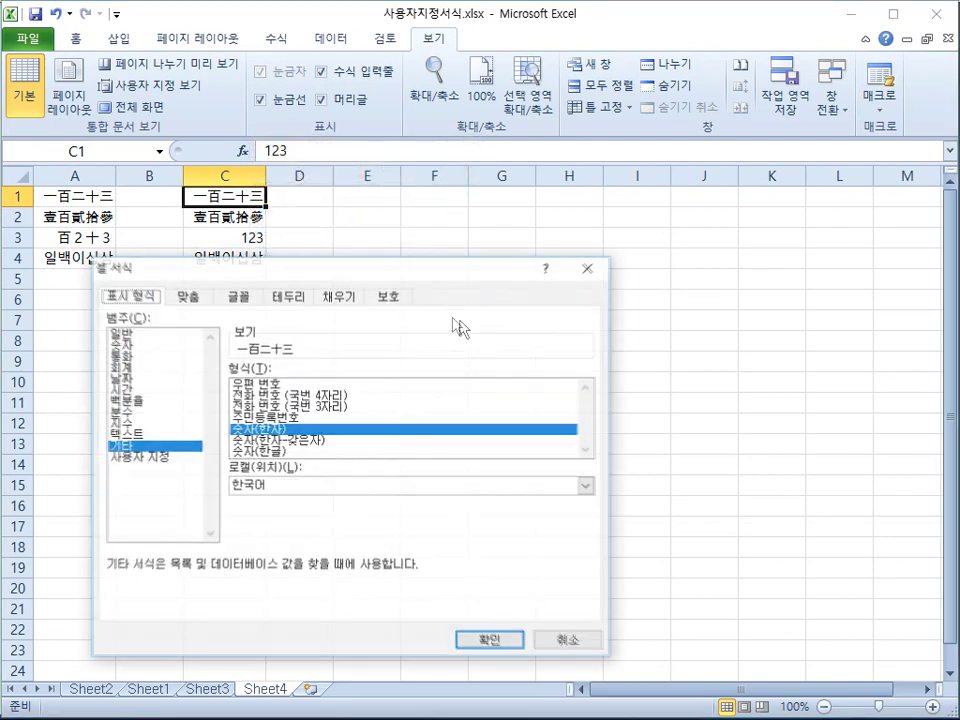
left_click_drag(444, 279, 660, 254)
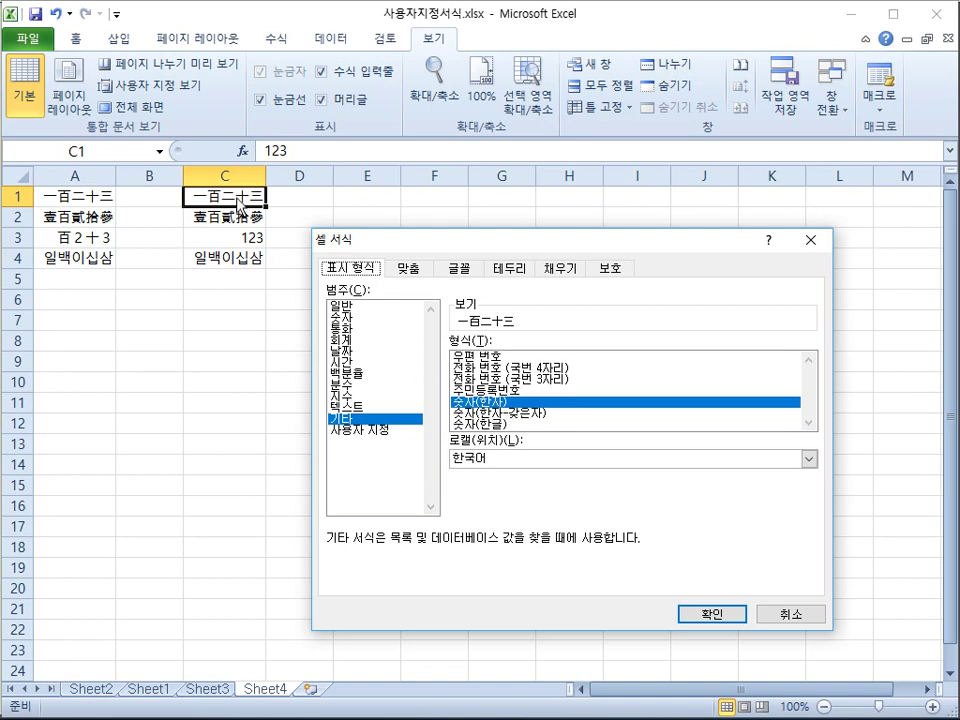
left_click(786, 614)
- Inspect the 기타 number format applied to cell C2, leaving its settings as they are
left_click(256, 218)
right_click(256, 218)
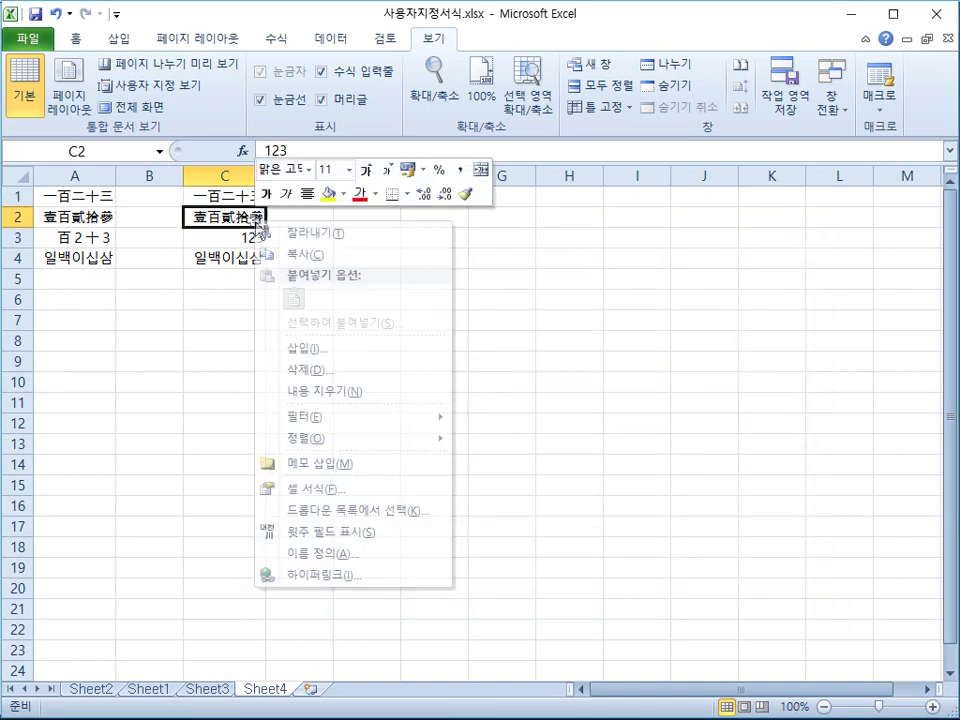
left_click(356, 492)
left_click_drag(392, 289, 655, 263)
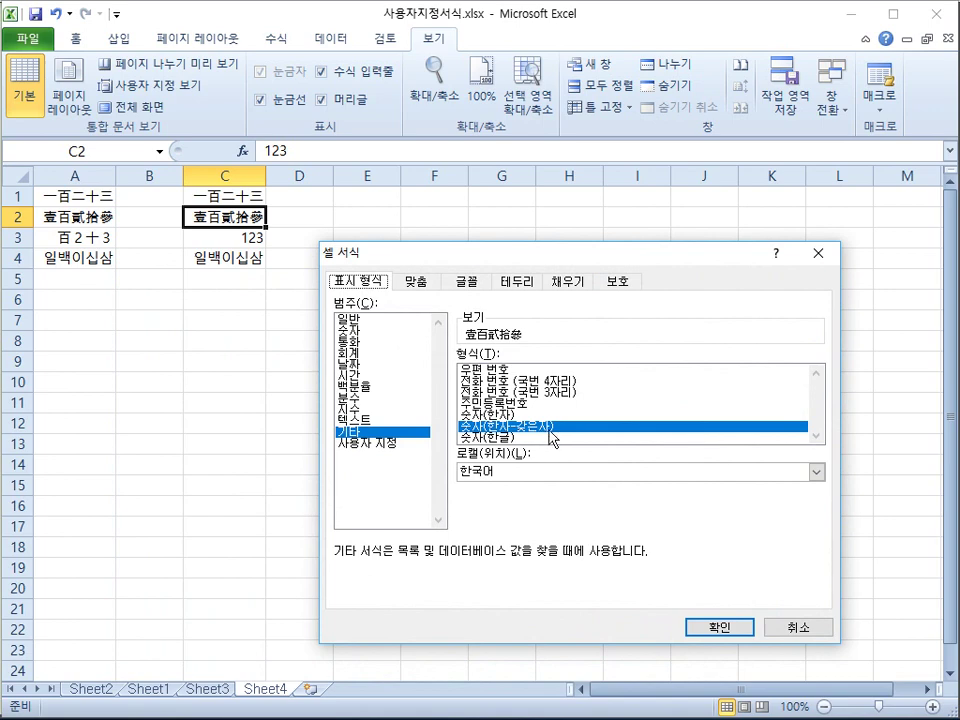
left_click(798, 627)
- Look at cell C3 and inspect the 기타 number format applied to cell C4
left_click(246, 240)
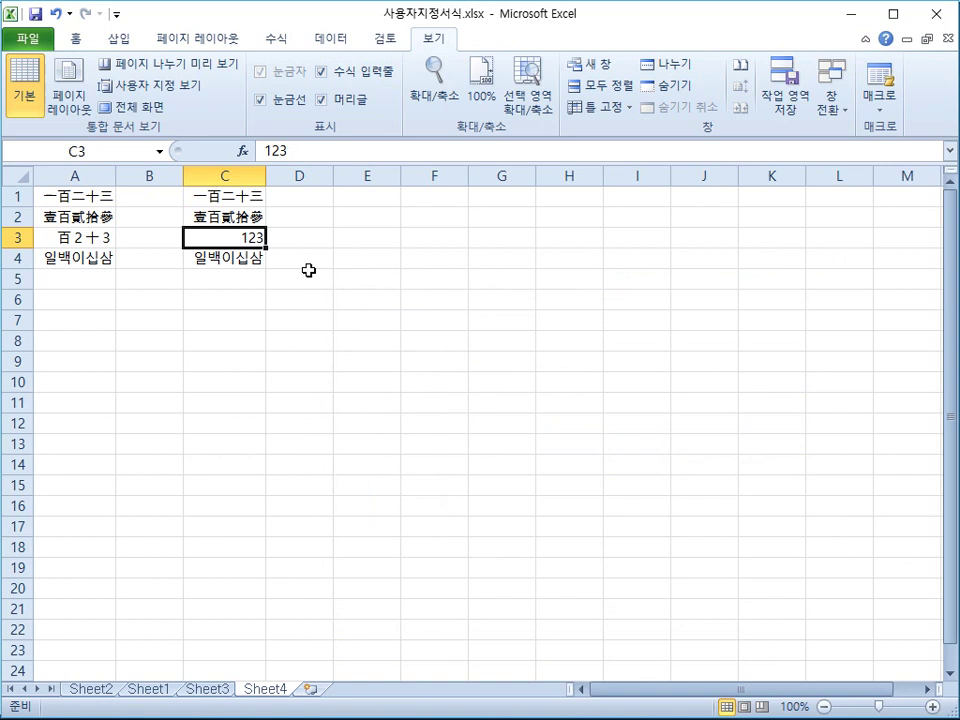
left_click(236, 252)
right_click(249, 270)
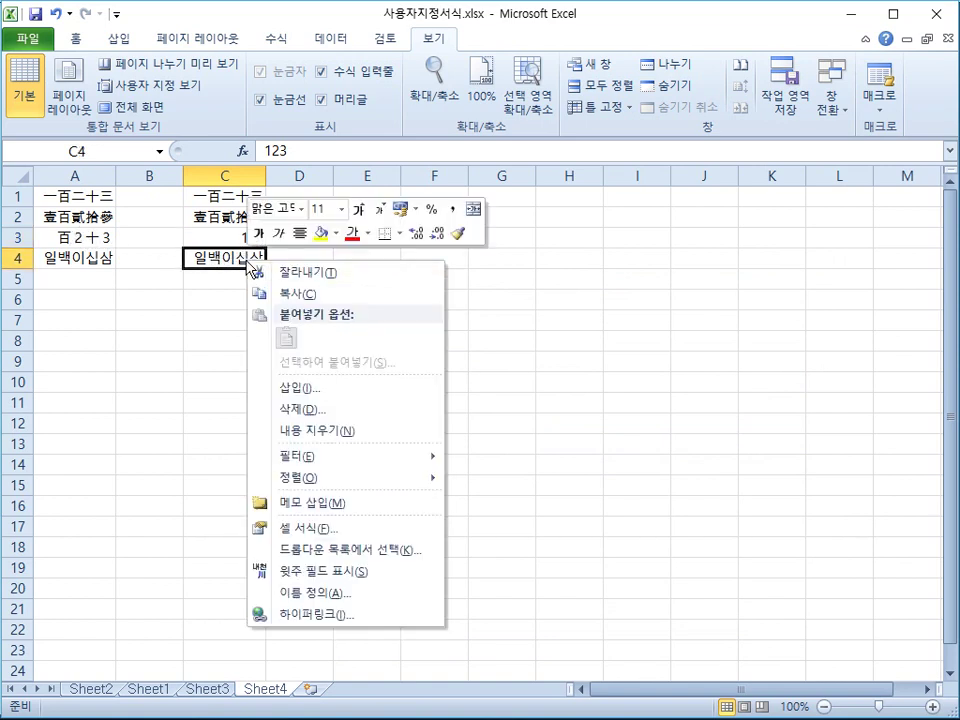
left_click(322, 527)
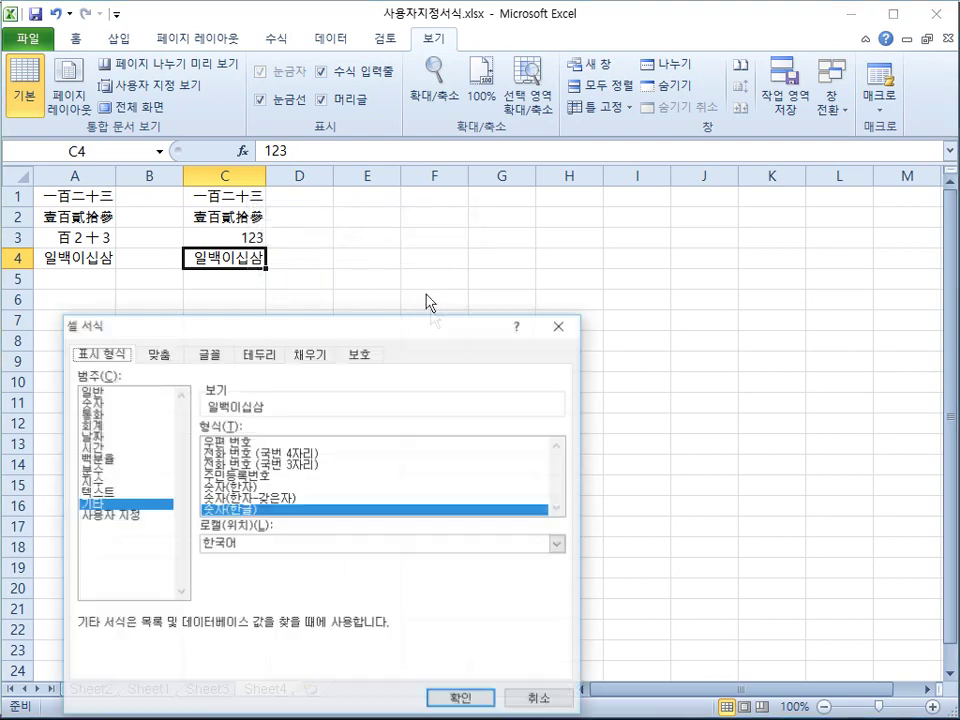
left_click_drag(396, 332, 647, 228)
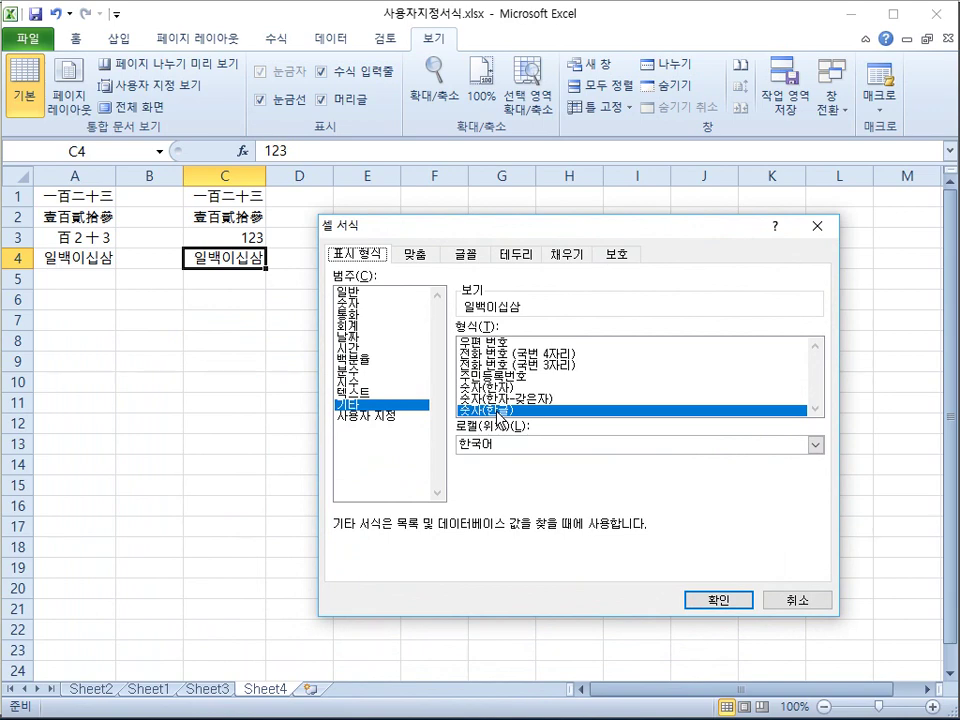
left_click(720, 602)
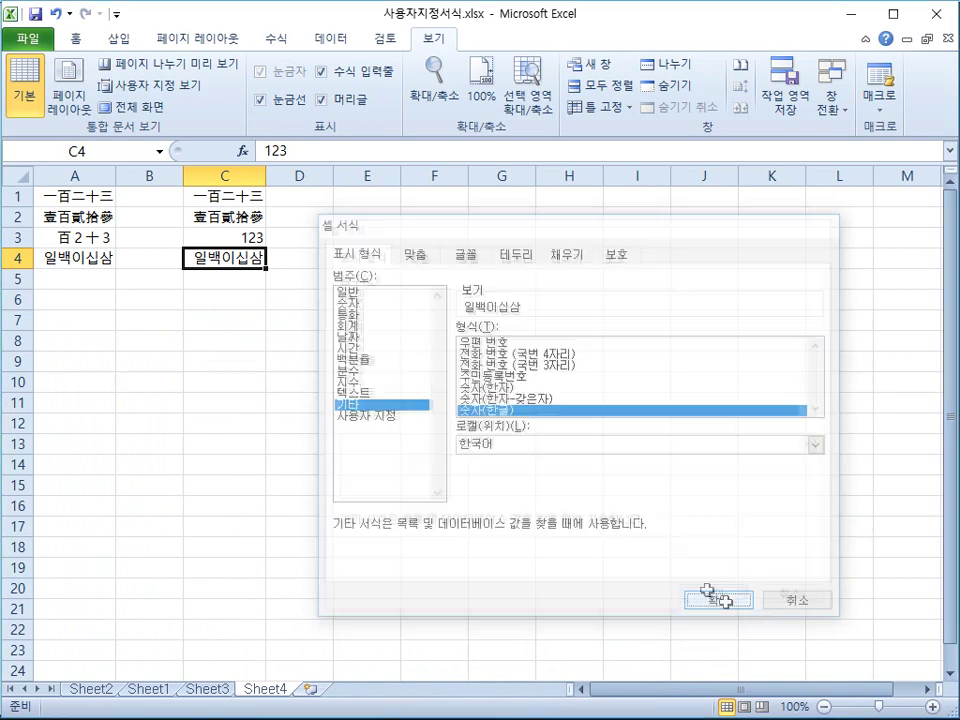
- Inspect the custom format code applied to cell A1 and compare its bracketed DBNum part with the cell's display
left_click(86, 196)
right_click(88, 196)
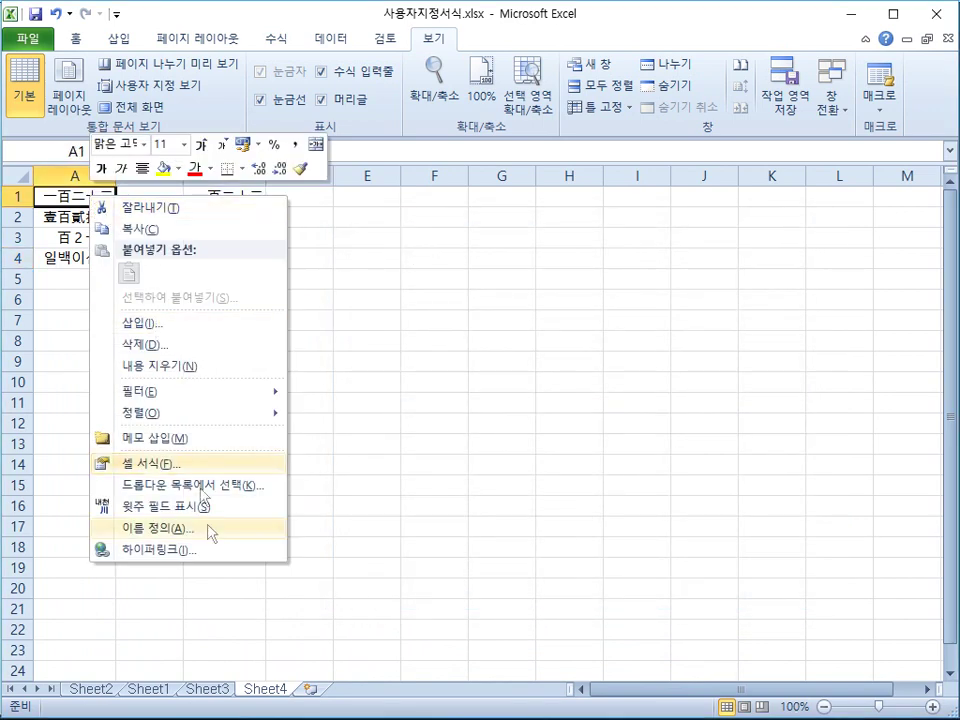
left_click(191, 473)
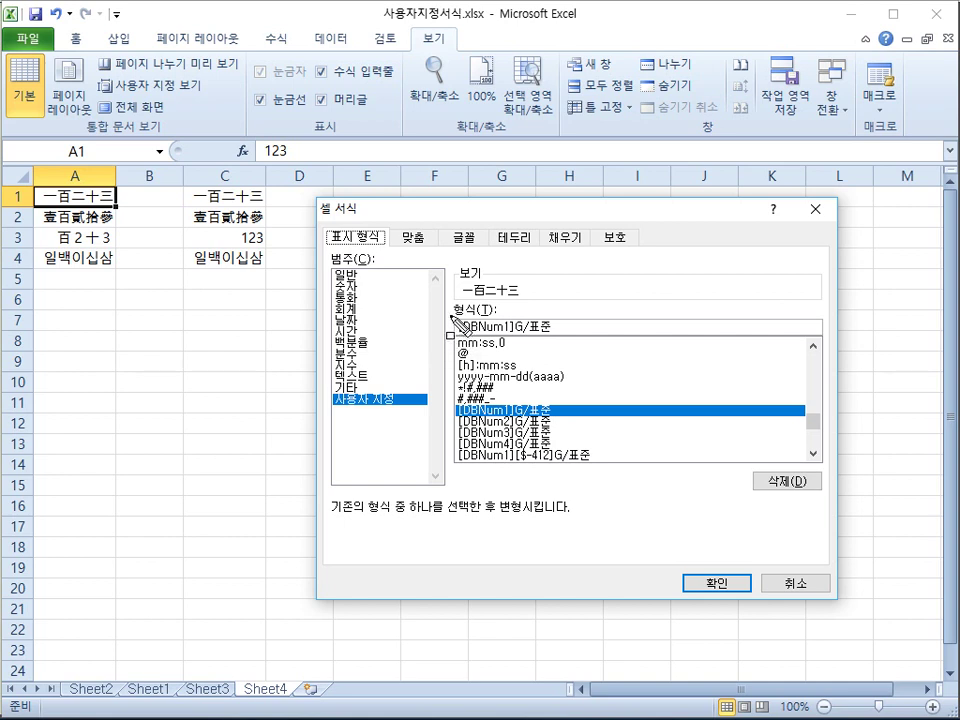
left_click(453, 327)
left_click_drag(516, 341, 561, 341)
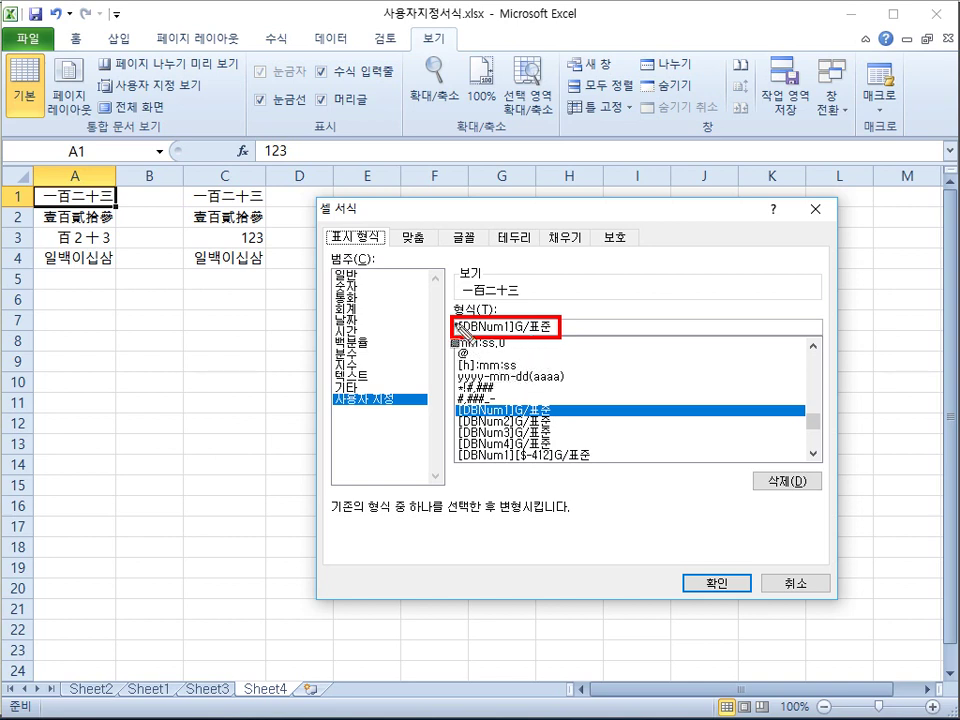
left_click_drag(456, 326, 513, 326)
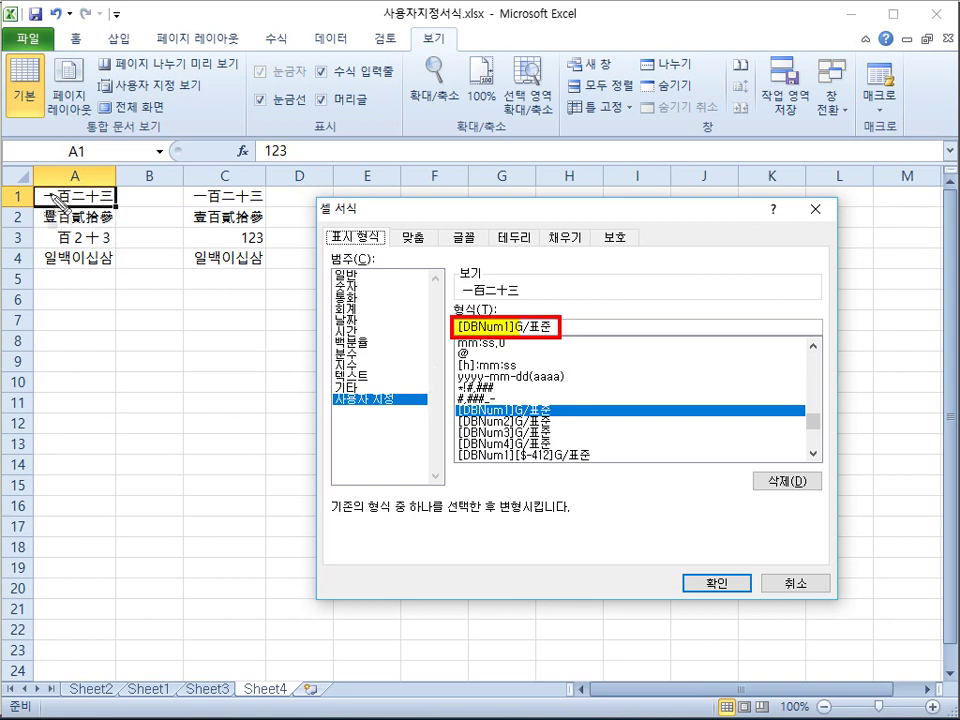
left_click_drag(38, 195, 114, 195)
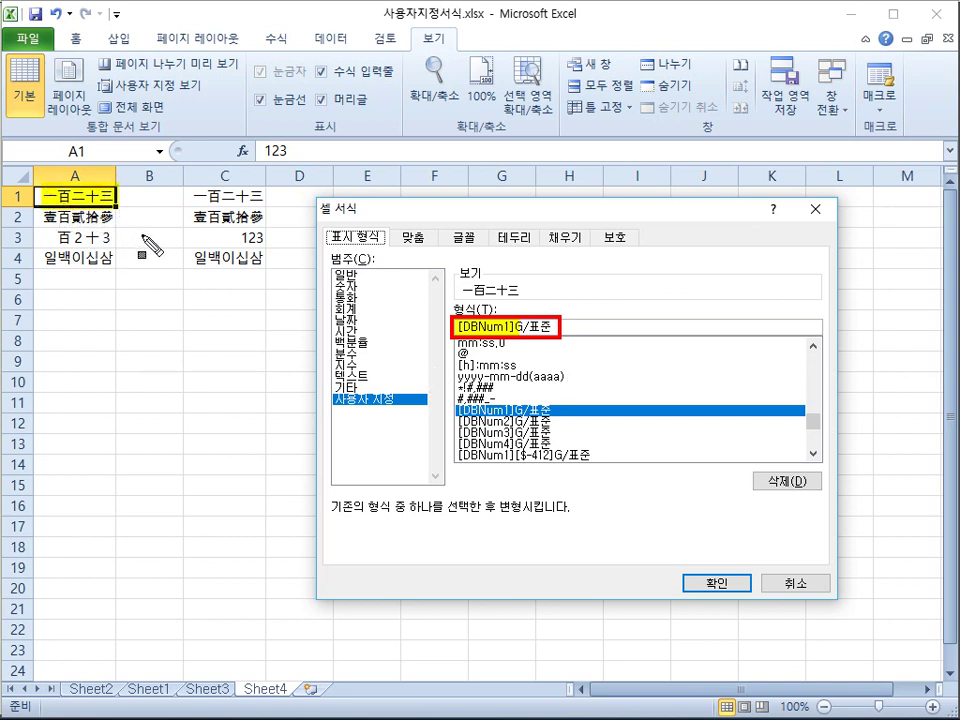
key("Escape")
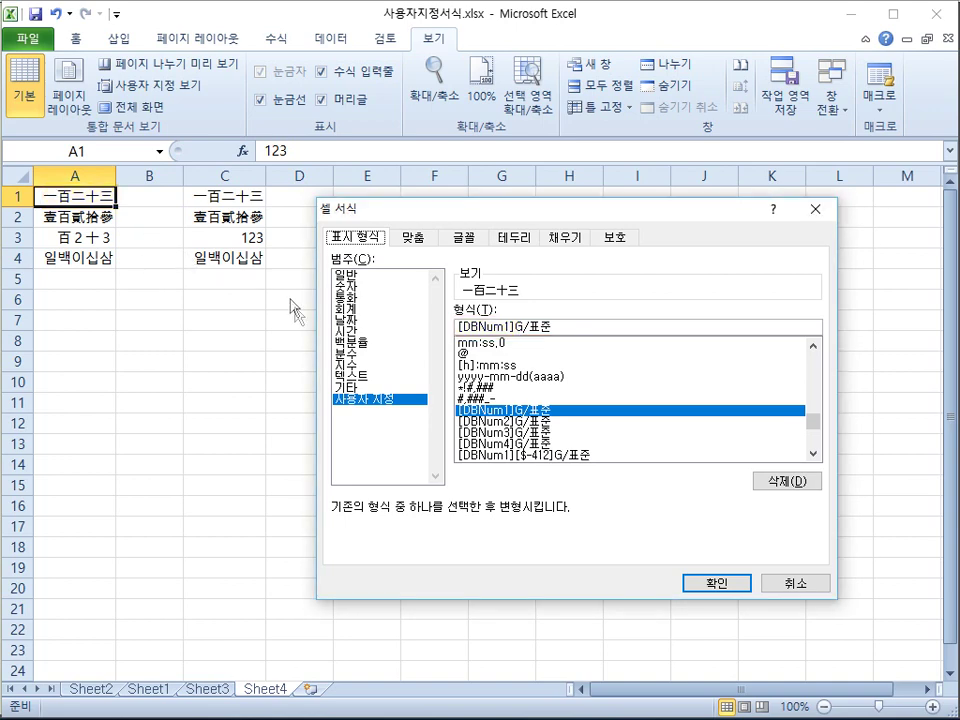
left_click(806, 582)
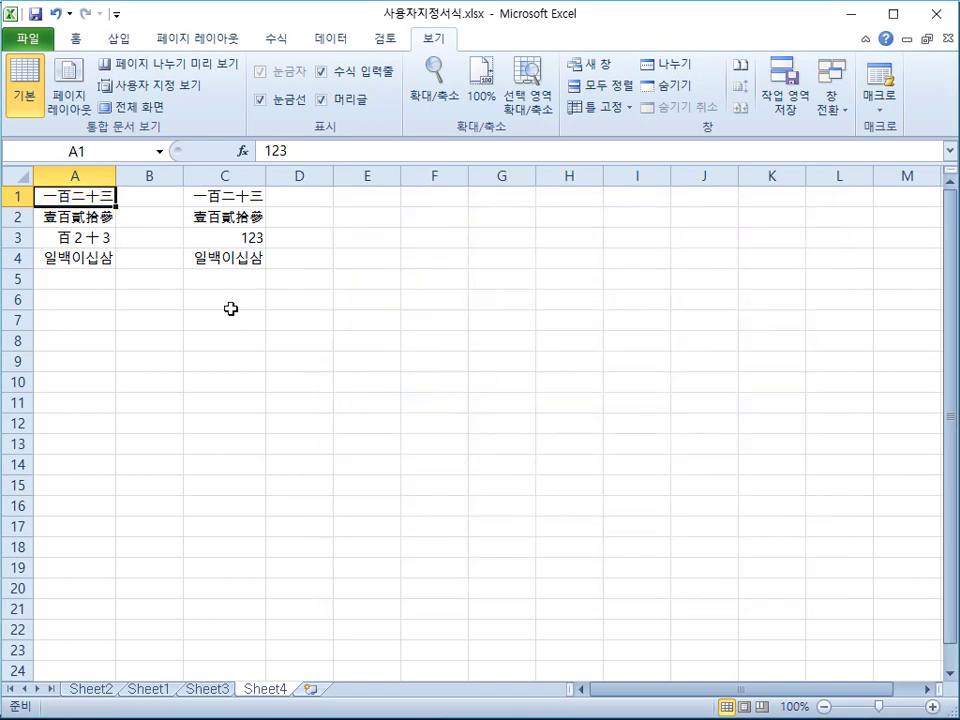
- Check cell A2's number format, comparing the 기타 category with the custom code [DBNum2]G/표준, and close the format settings
left_click(103, 222)
right_click(103, 216)
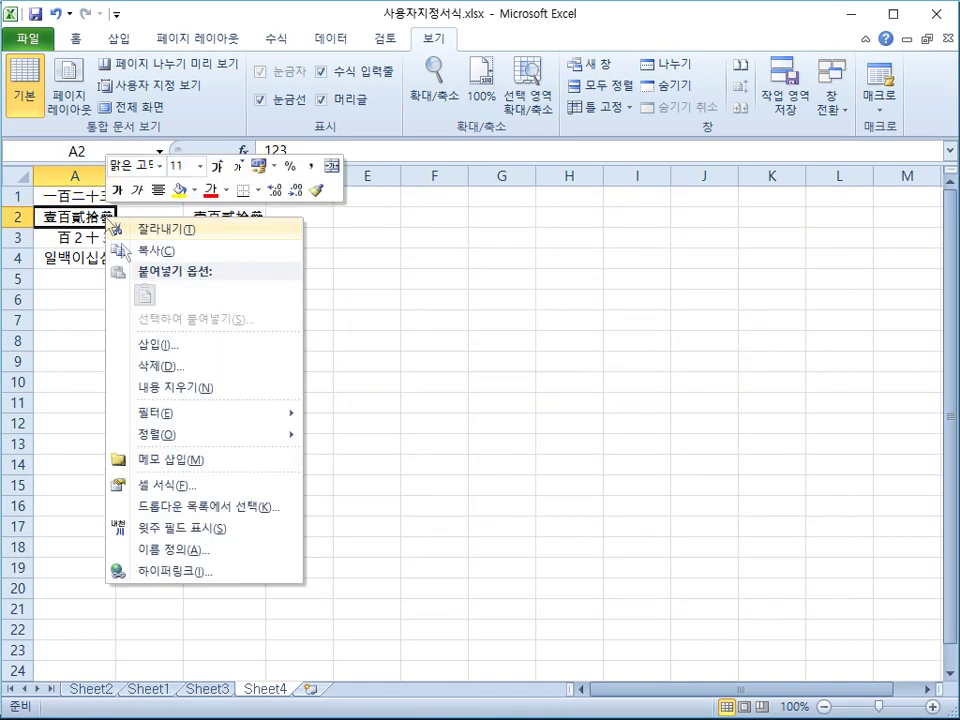
left_click(218, 487)
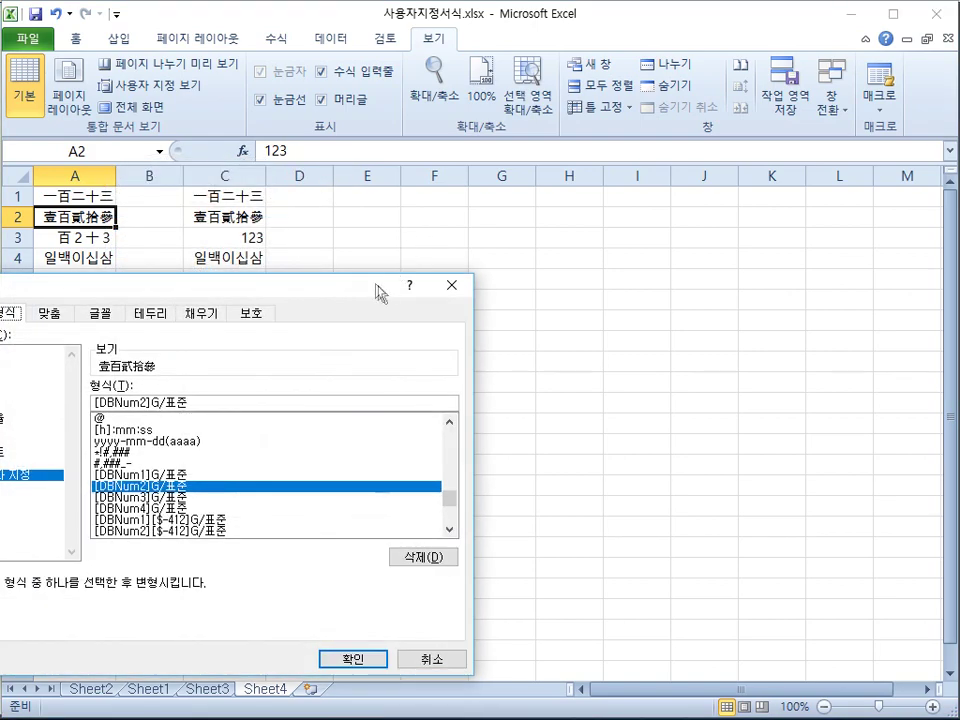
left_click(393, 411)
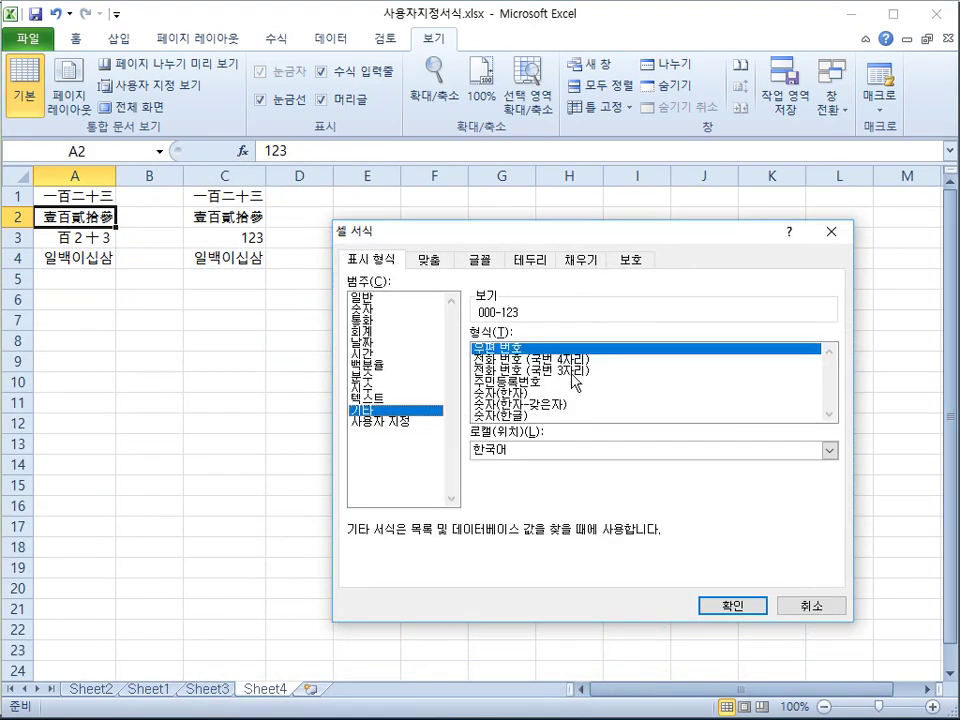
left_click(404, 431)
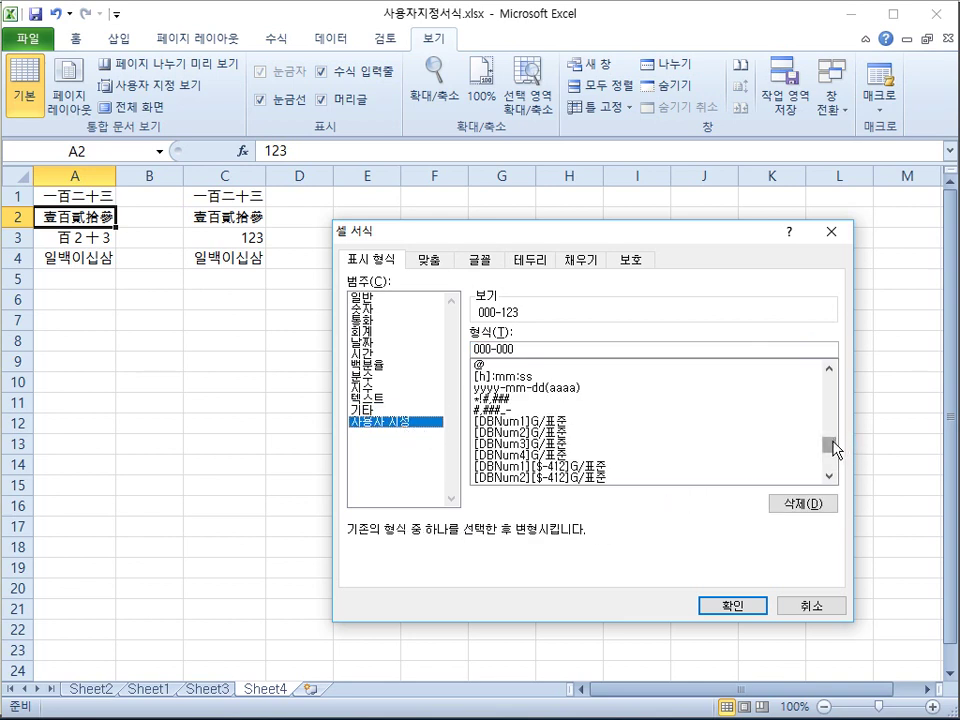
left_click(500, 432)
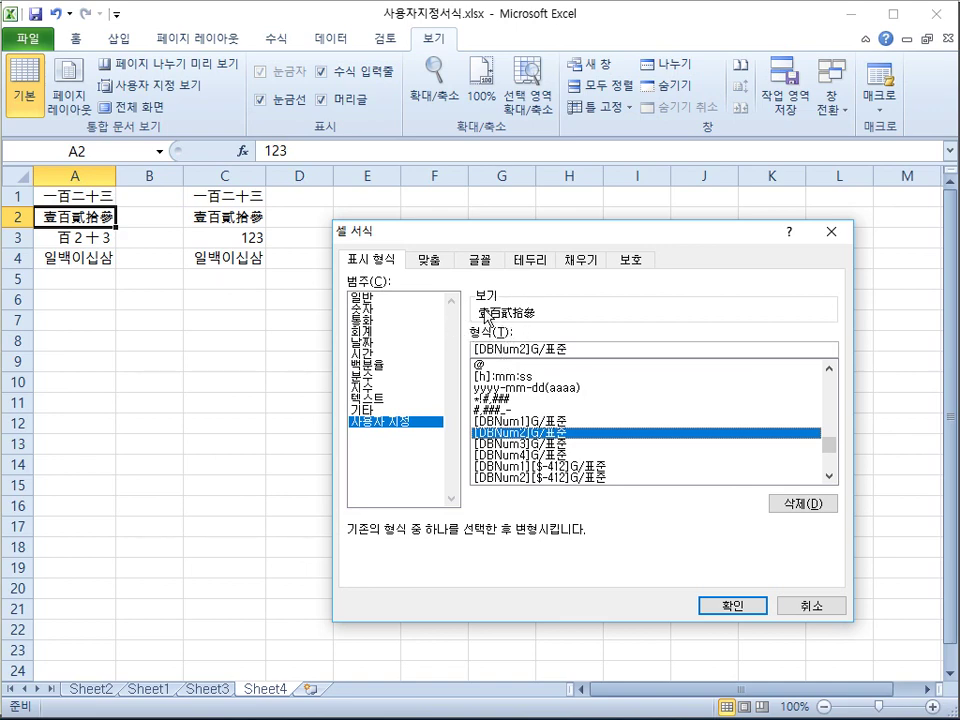
left_click(760, 605)
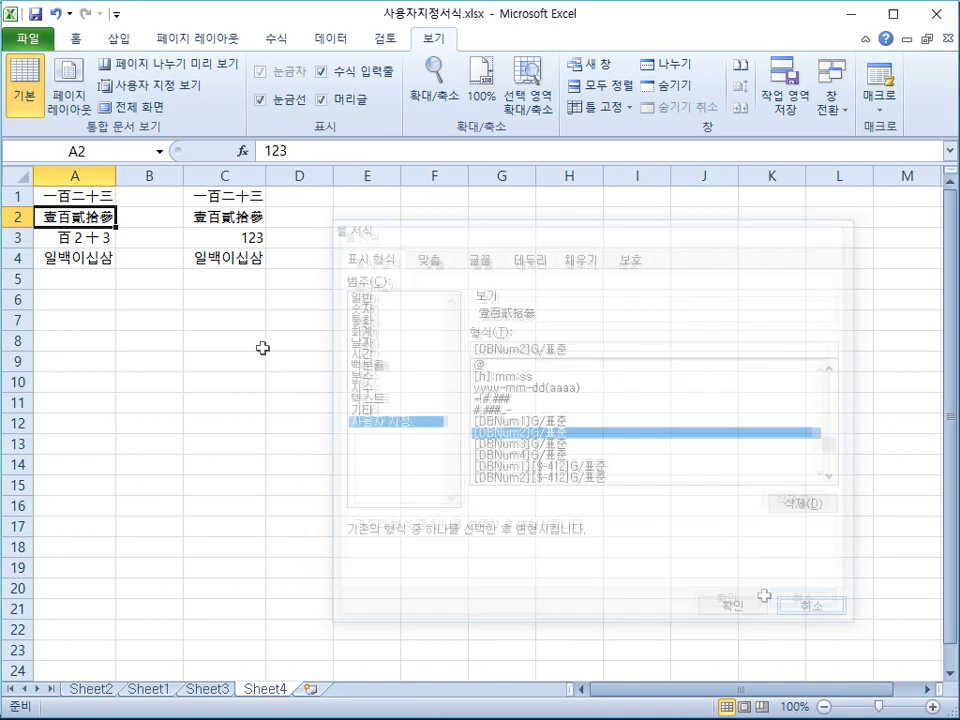
- Inspect the custom format code applied to cell A3 without changing it
left_click(105, 245)
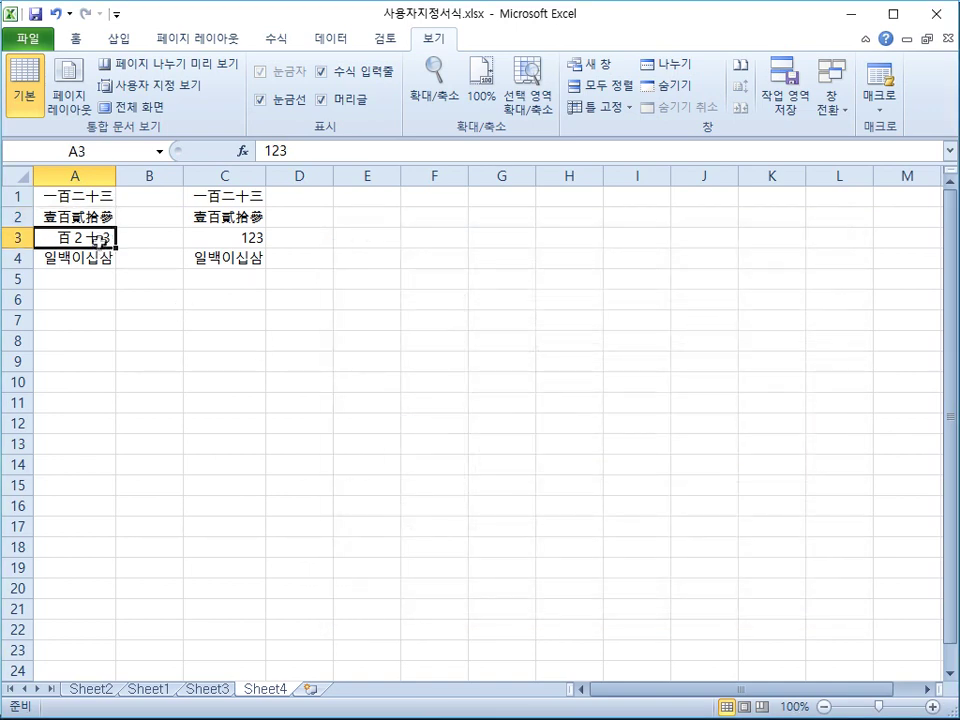
right_click(104, 242)
left_click(190, 509)
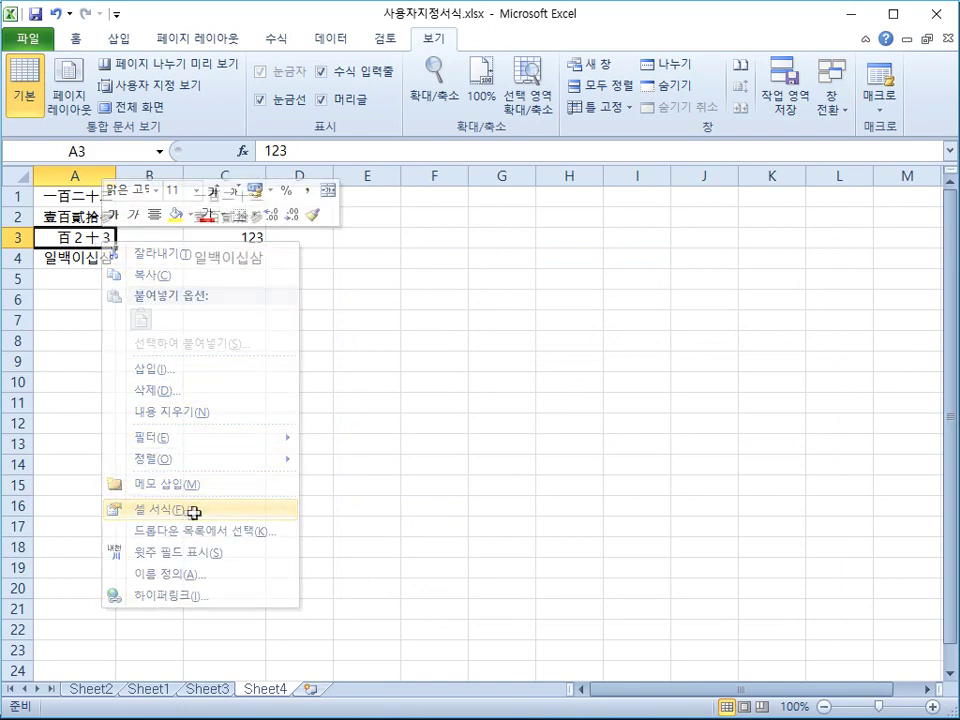
left_click_drag(285, 316, 663, 226)
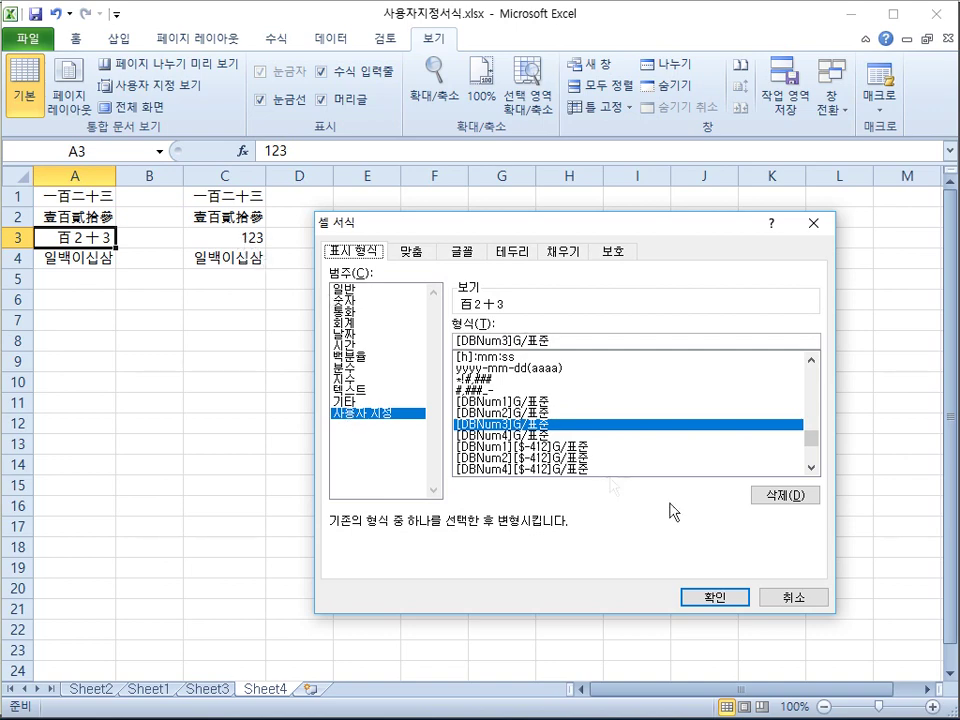
left_click(776, 596)
- Check cell A4's number format, comparing its custom DBNum code with the 기타 category, and close the format settings unchanged
left_click(100, 261)
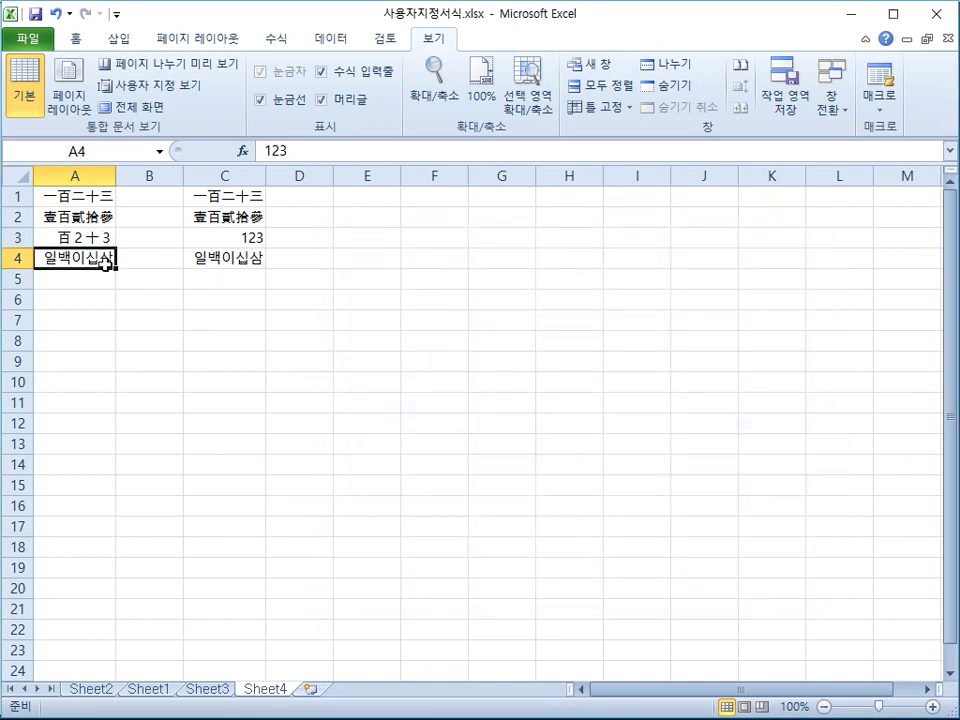
right_click(104, 264)
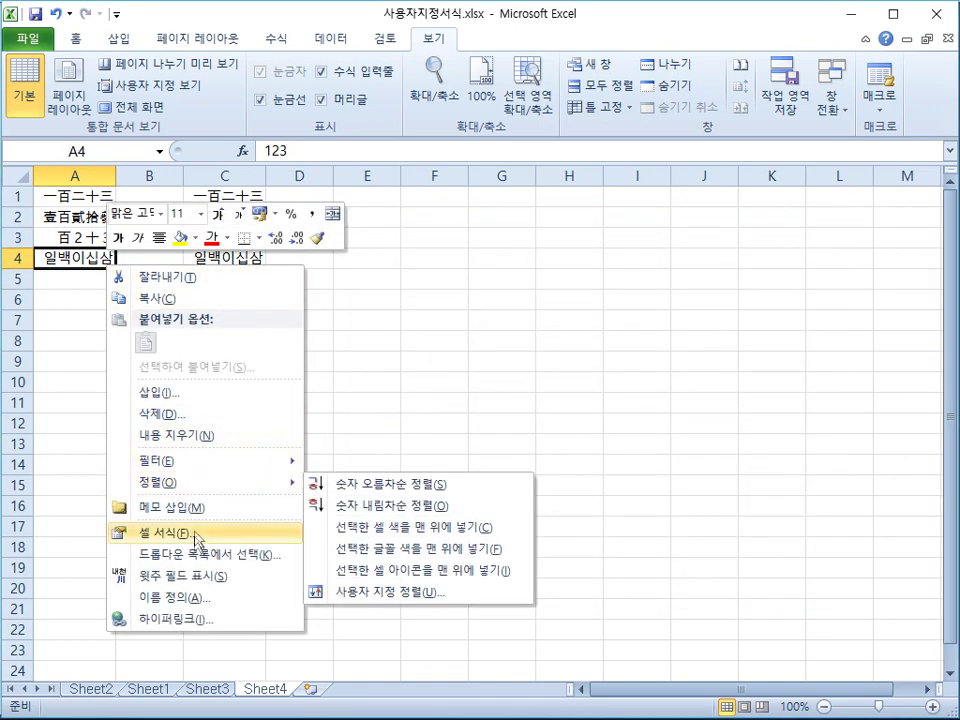
left_click(222, 530)
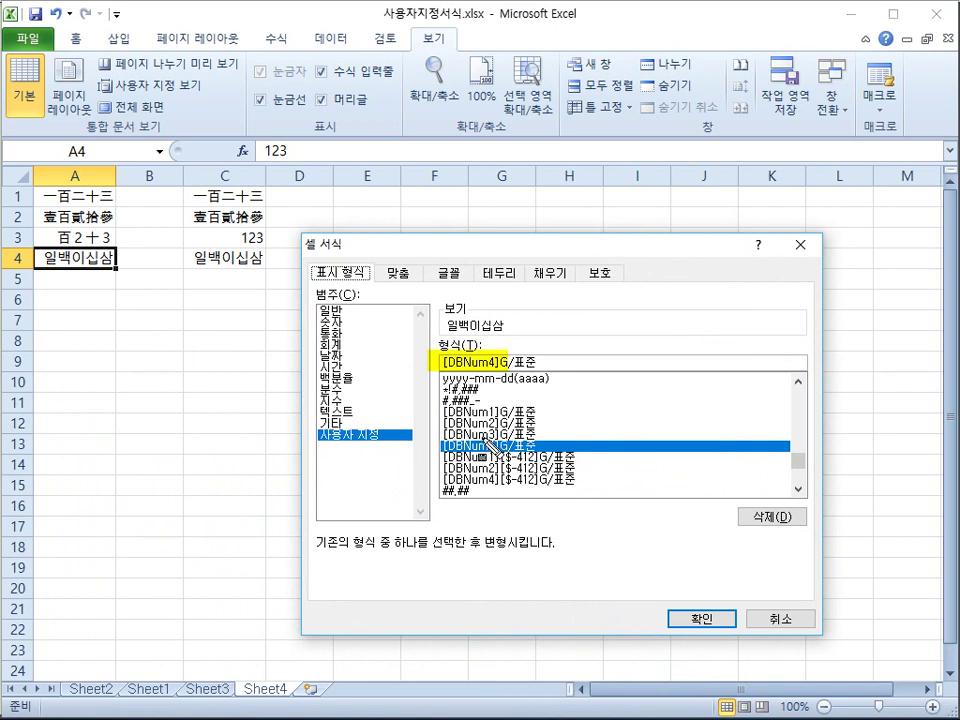
left_click(340, 424)
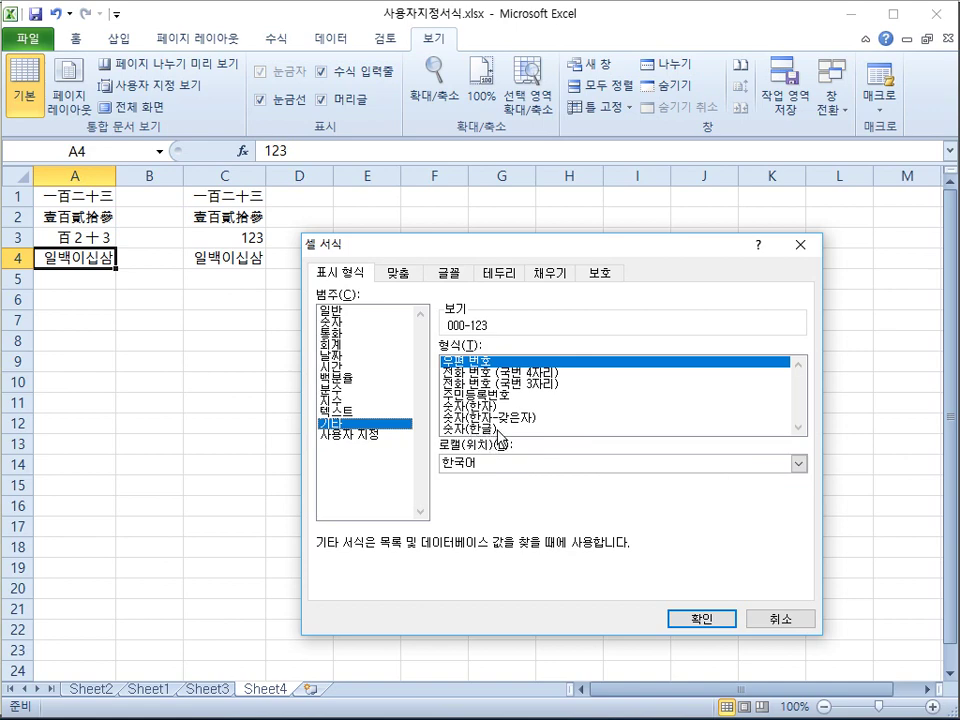
left_click(778, 619)
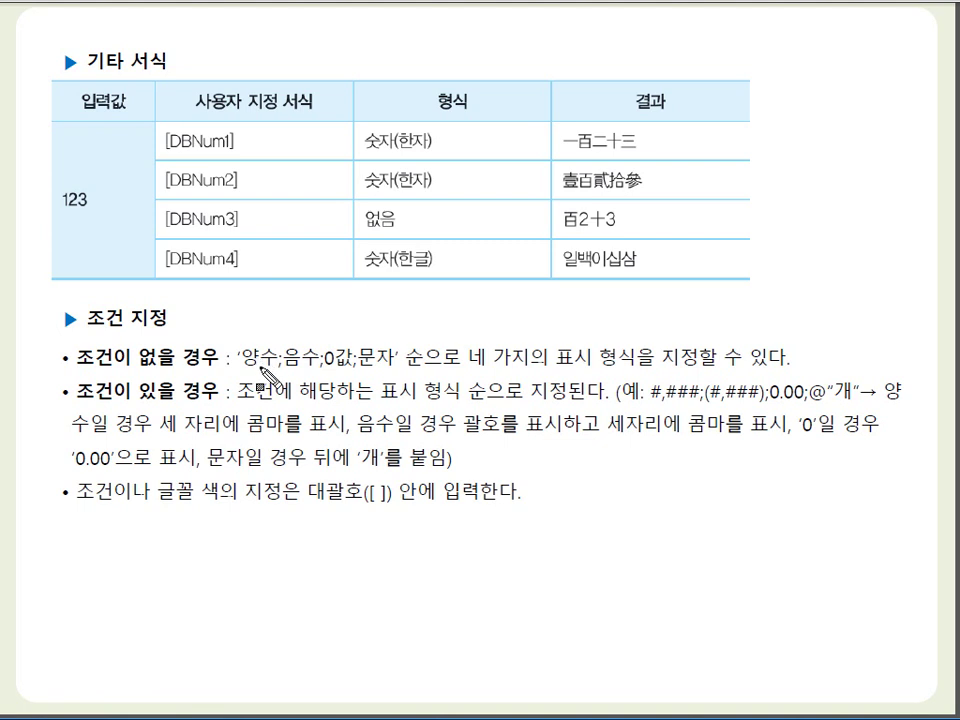
mouse_move(227, 336)
left_mouse_down()
mouse_move(240, 352)
mouse_move(399, 353)
left_mouse_up()
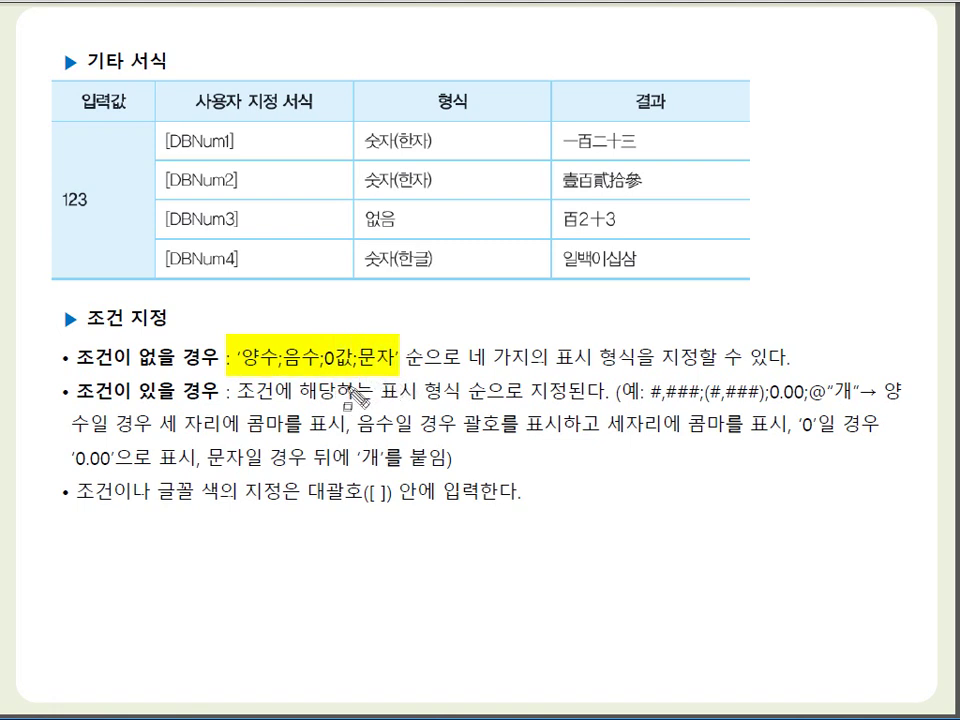
mouse_move(273, 335)
left_mouse_down()
mouse_move(278, 375)
mouse_move(327, 376)
left_mouse_up()
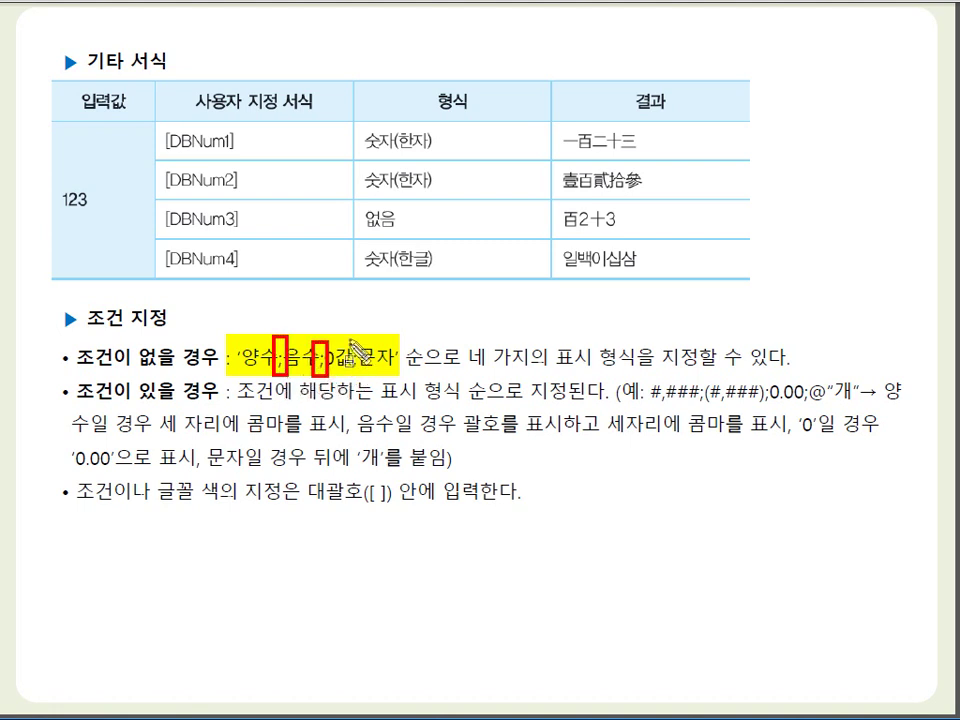
left_click_drag(349, 338, 358, 376)
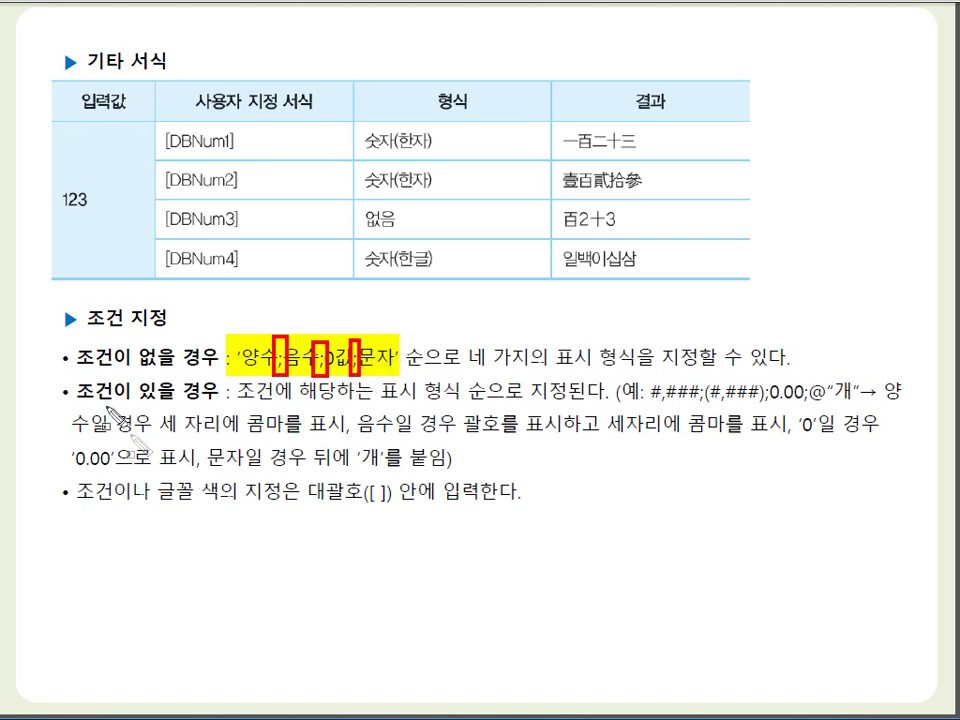
mouse_move(79, 377)
left_mouse_down()
mouse_move(148, 403)
mouse_move(204, 405)
left_mouse_up()
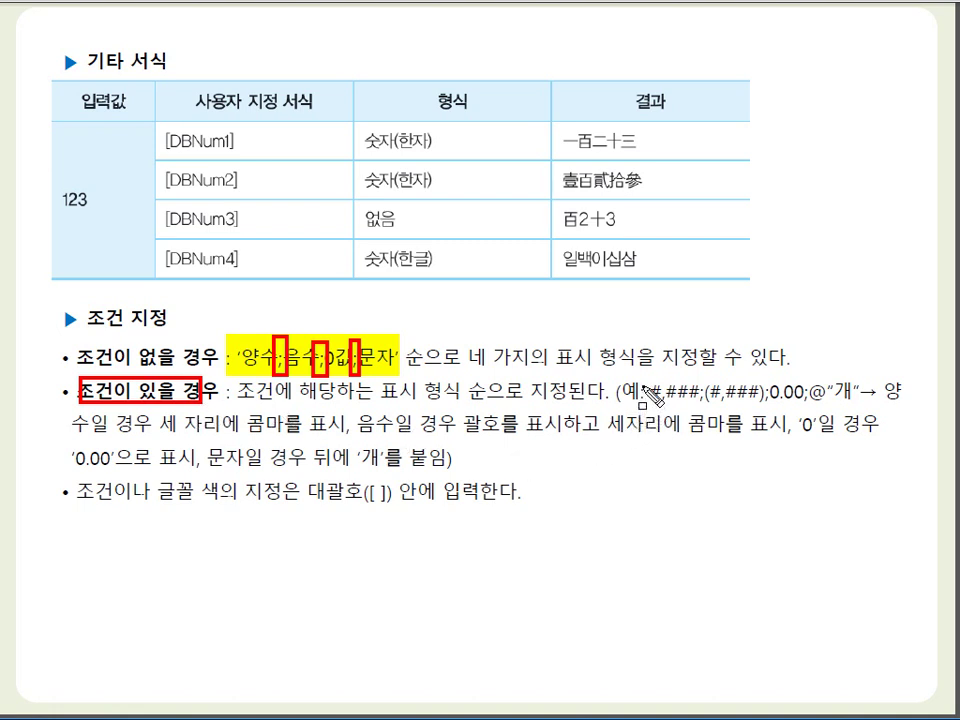
left_click_drag(640, 378, 697, 412)
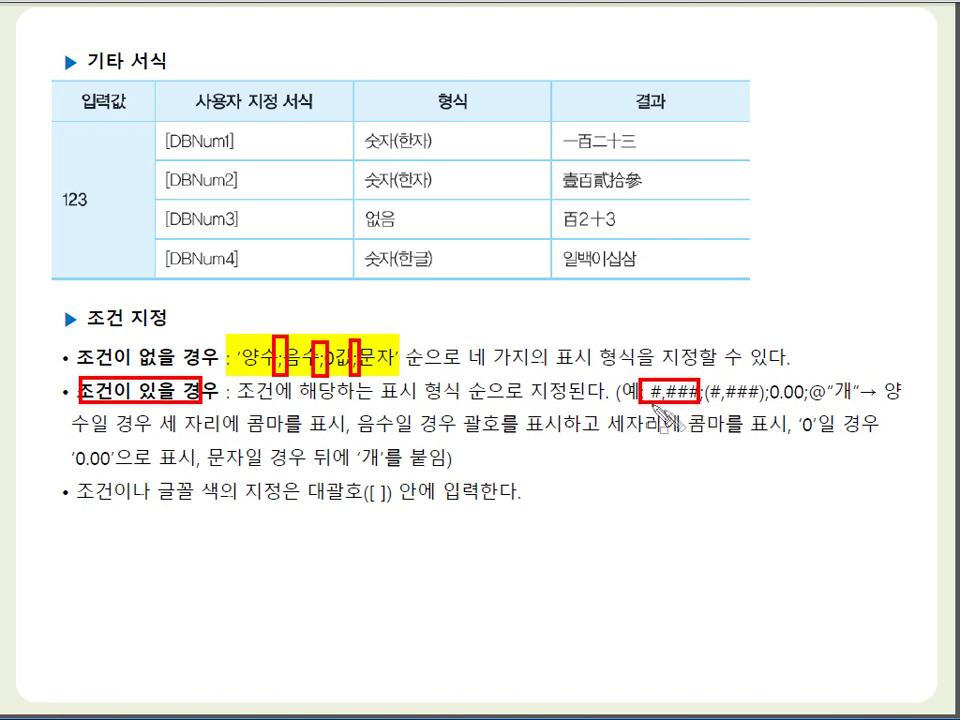
left_click_drag(700, 369, 701, 386)
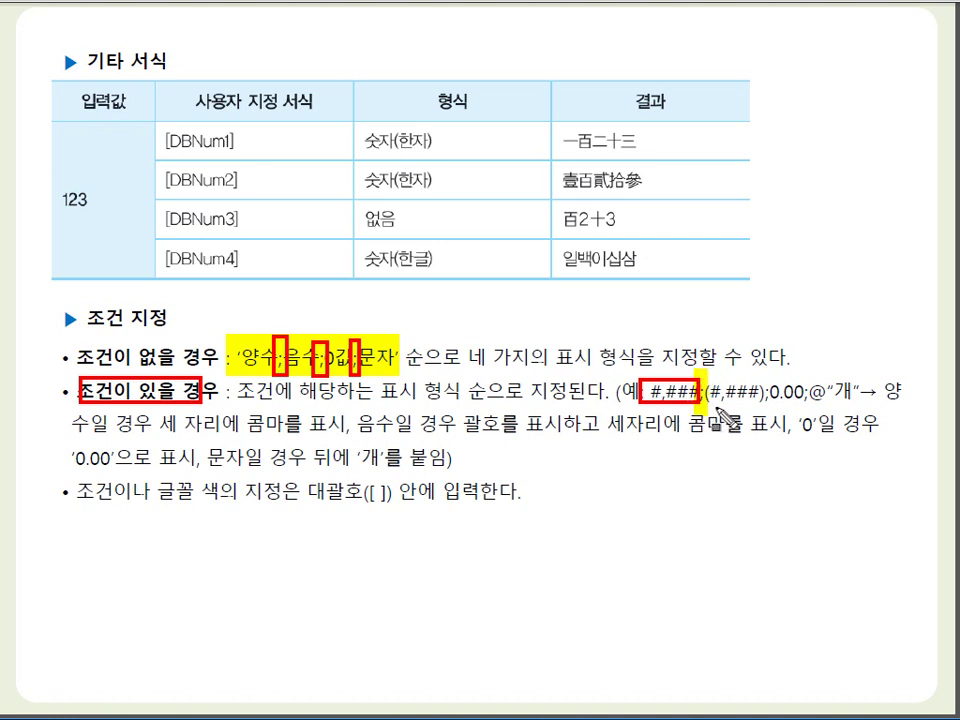
mouse_move(707, 378)
left_mouse_down()
mouse_move(714, 410)
mouse_move(763, 408)
left_mouse_up()
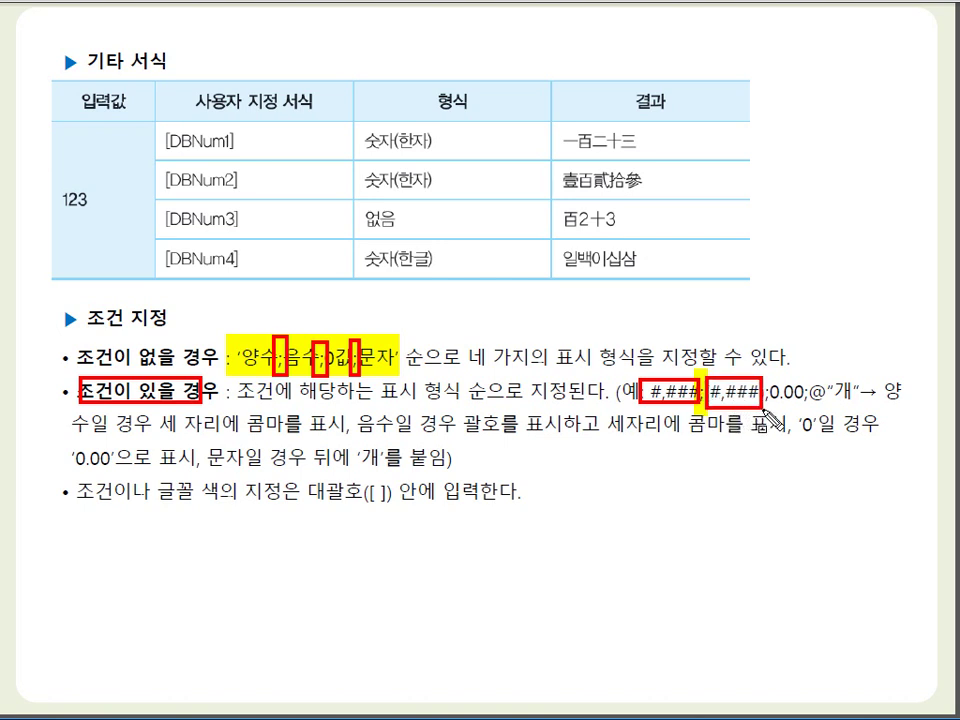
left_click_drag(766, 378, 766, 410)
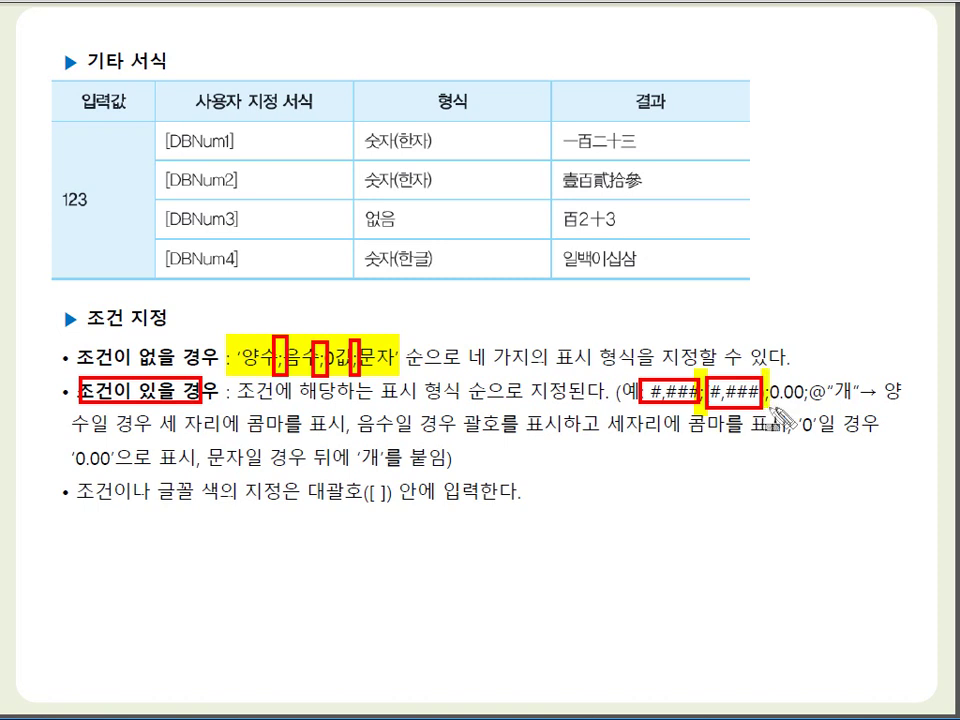
left_click_drag(770, 394, 800, 394)
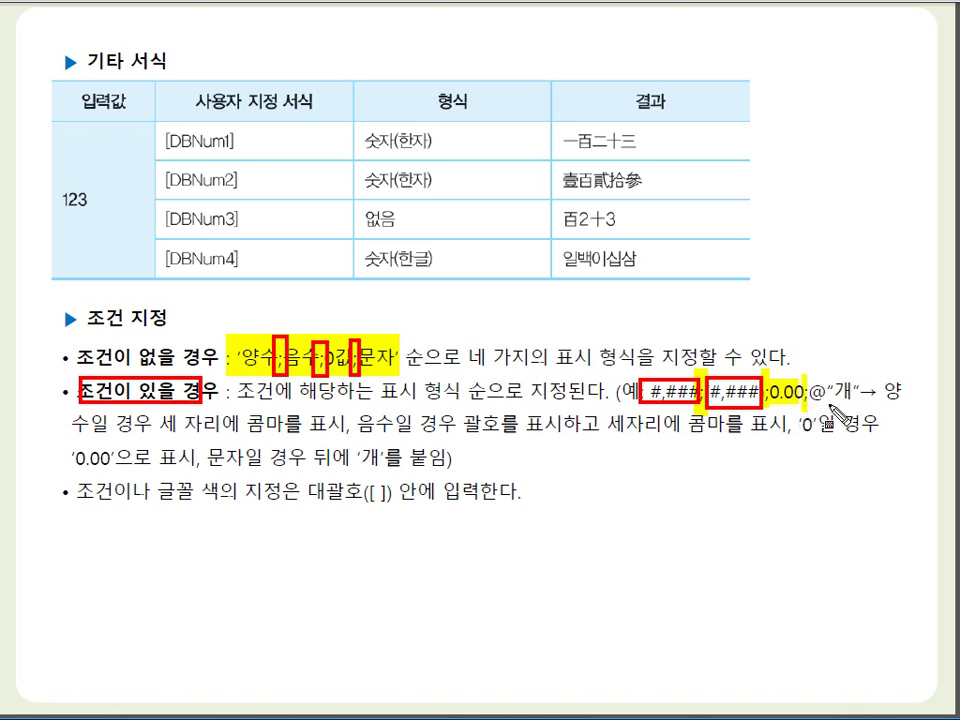
mouse_move(808, 380)
left_mouse_down()
mouse_move(810, 432)
mouse_move(829, 418)
mouse_move(814, 399)
mouse_move(822, 402)
left_mouse_up()
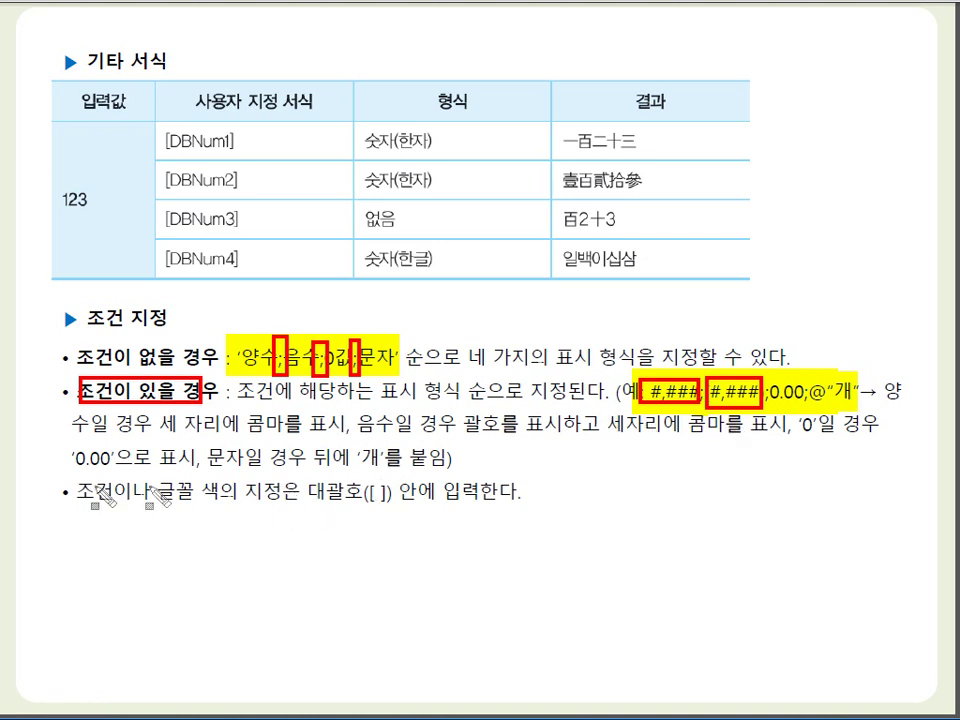
left_click_drag(64, 488, 250, 530)
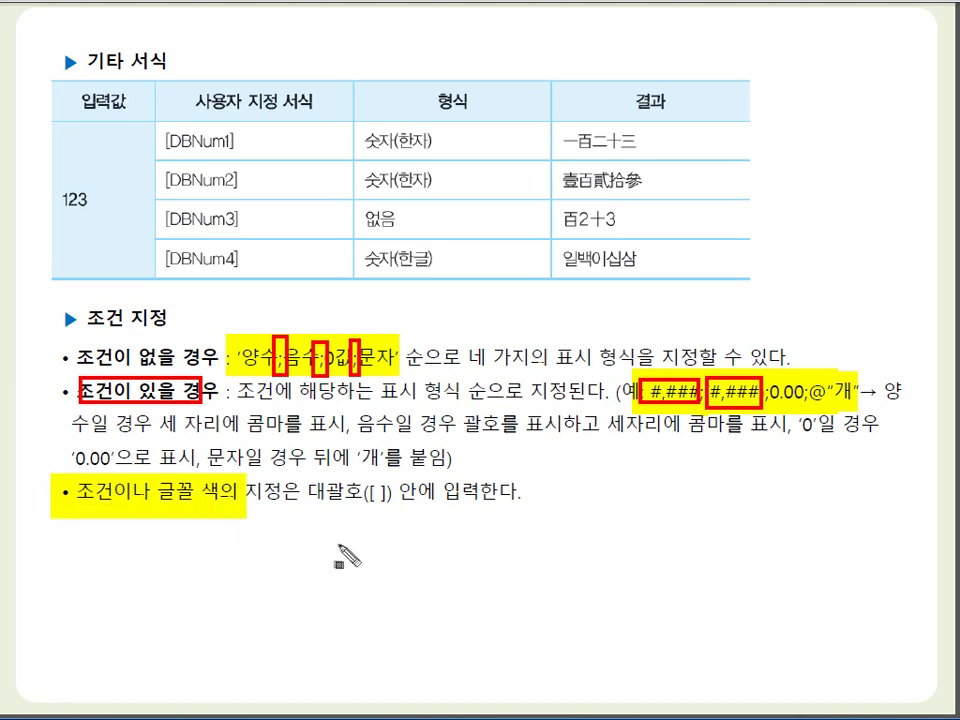
left_click_drag(291, 472, 531, 515)
left_click_drag(303, 496, 507, 522)
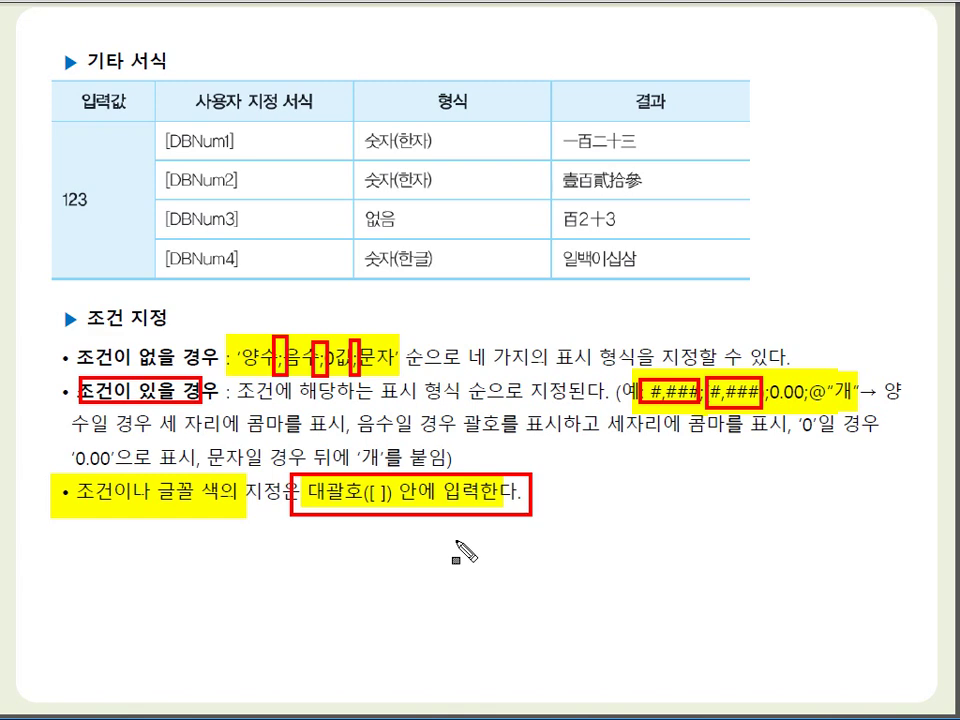
key("Escape")
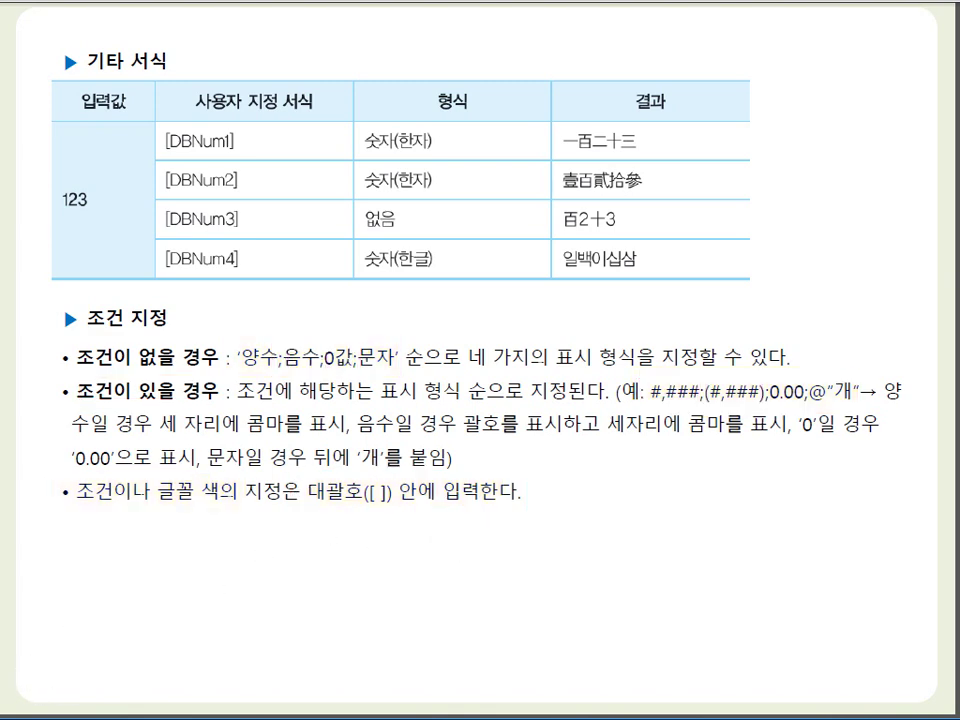
- Switch to the Excel practice workbook and compare cells A1 and B1 on sheet 002 with the same cells on sheet 002결과
key("alt+Tab")
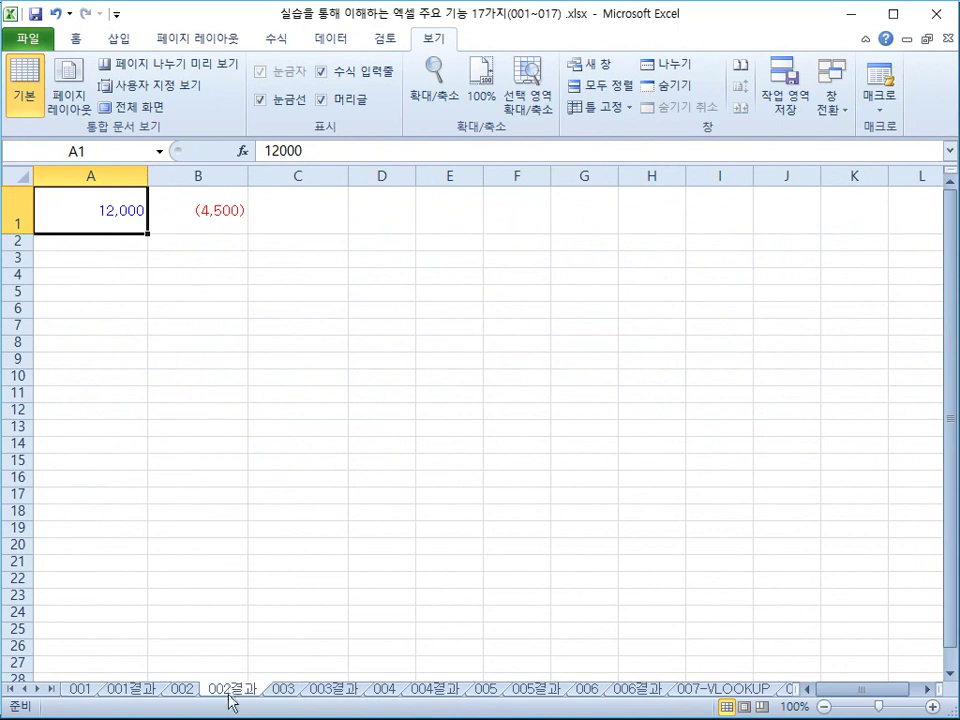
left_click(184, 690)
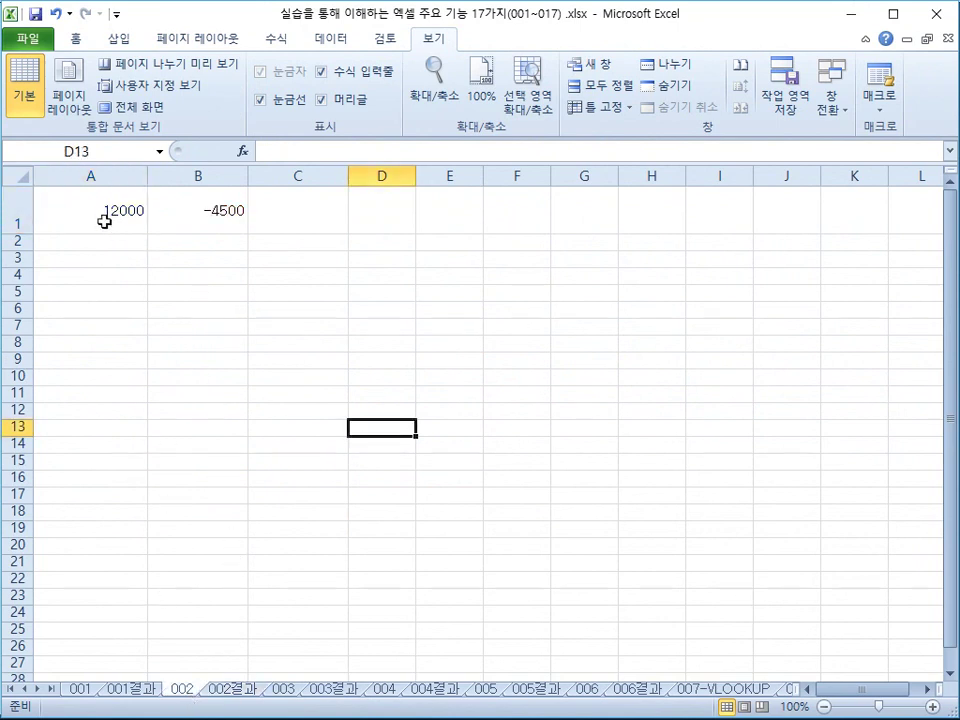
left_click(103, 218)
left_click(190, 221)
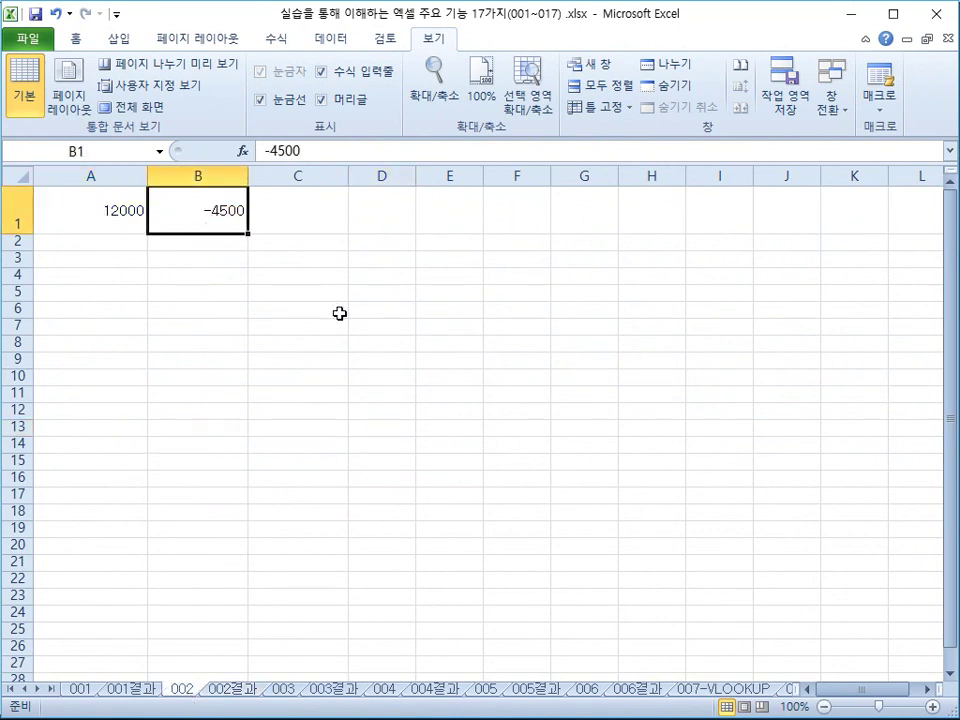
left_click(233, 690)
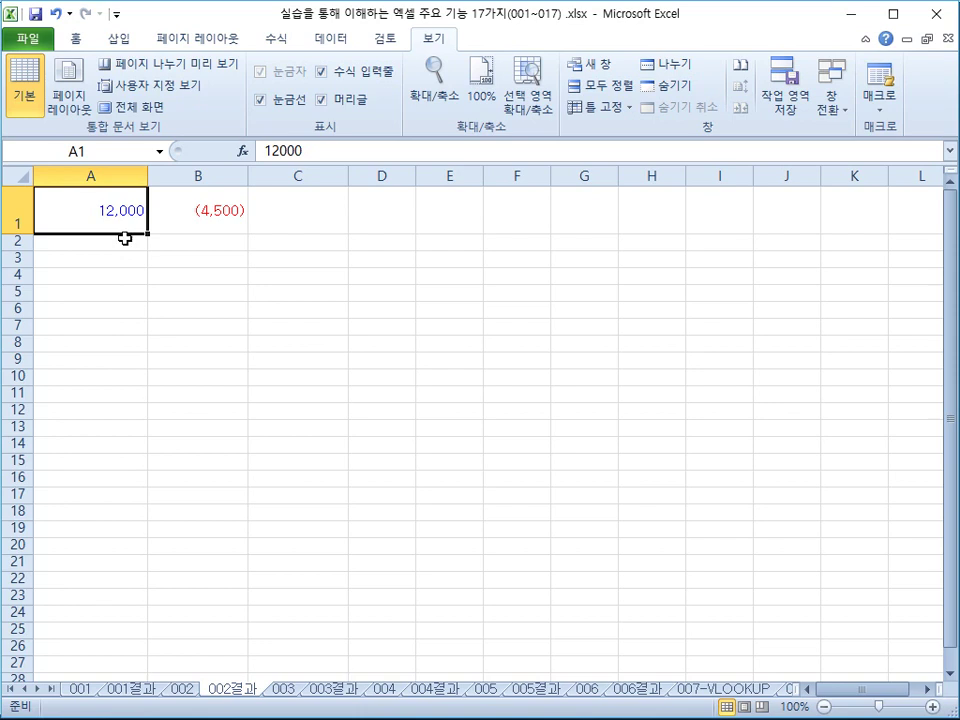
left_click(204, 229)
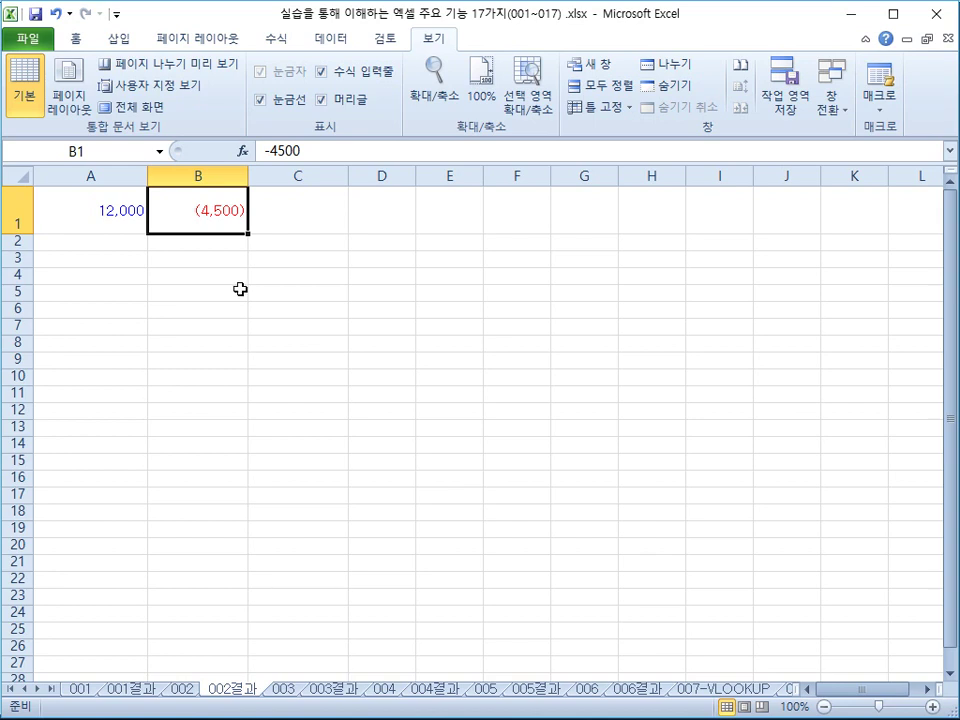
left_click(185, 690)
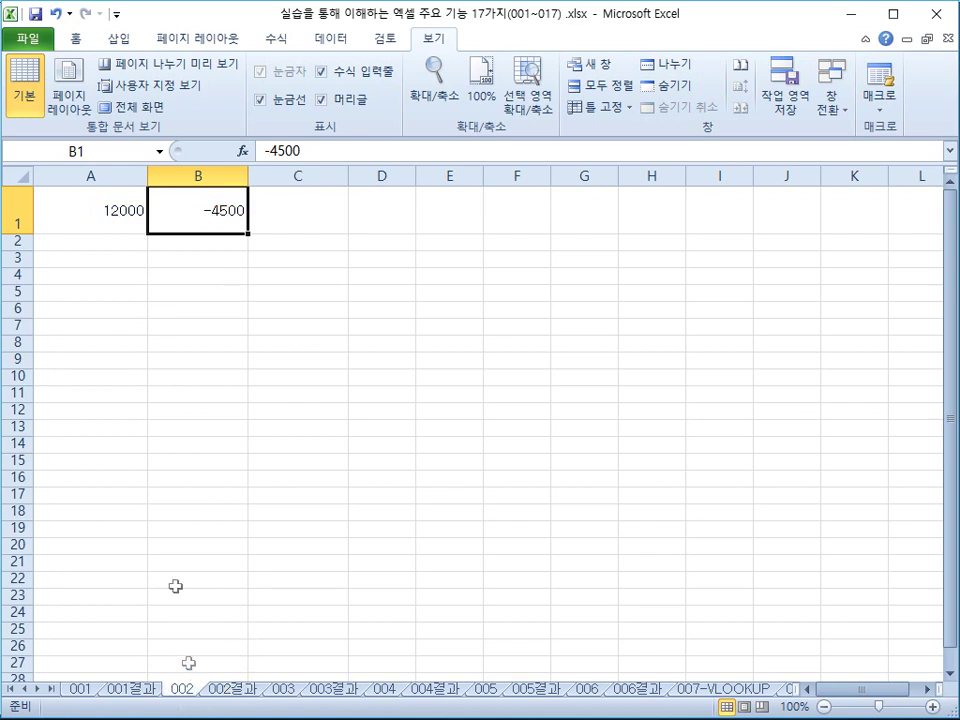
- On sheet 002결과, inspect the colour, condition and number parts of the custom format code applied to cell A1
left_click(233, 689)
right_click(124, 222)
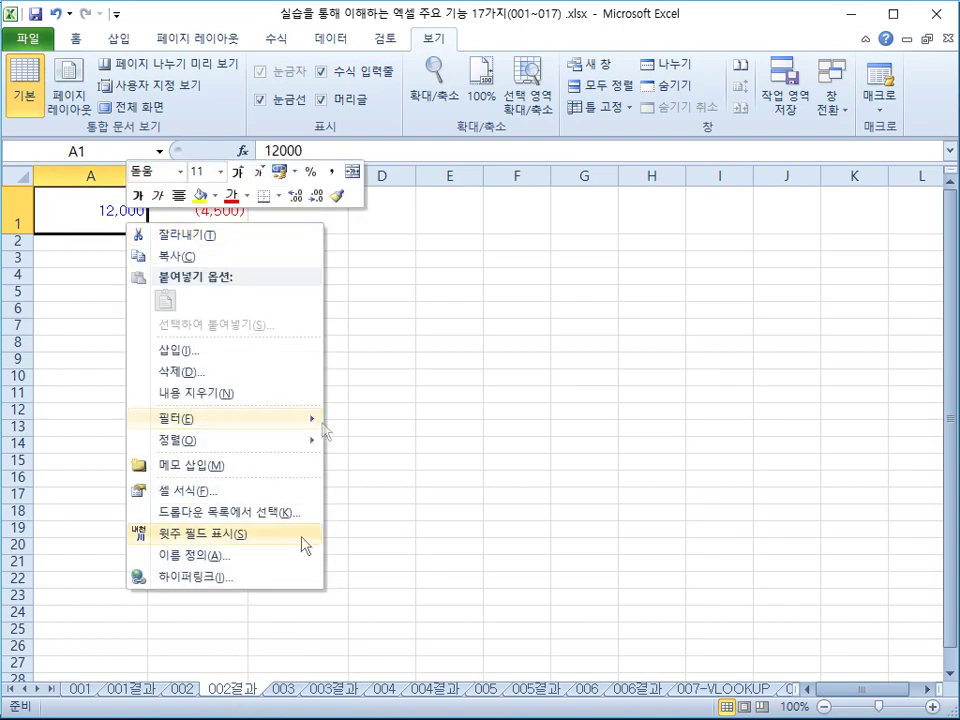
left_click(196, 490)
left_click_drag(328, 262, 686, 240)
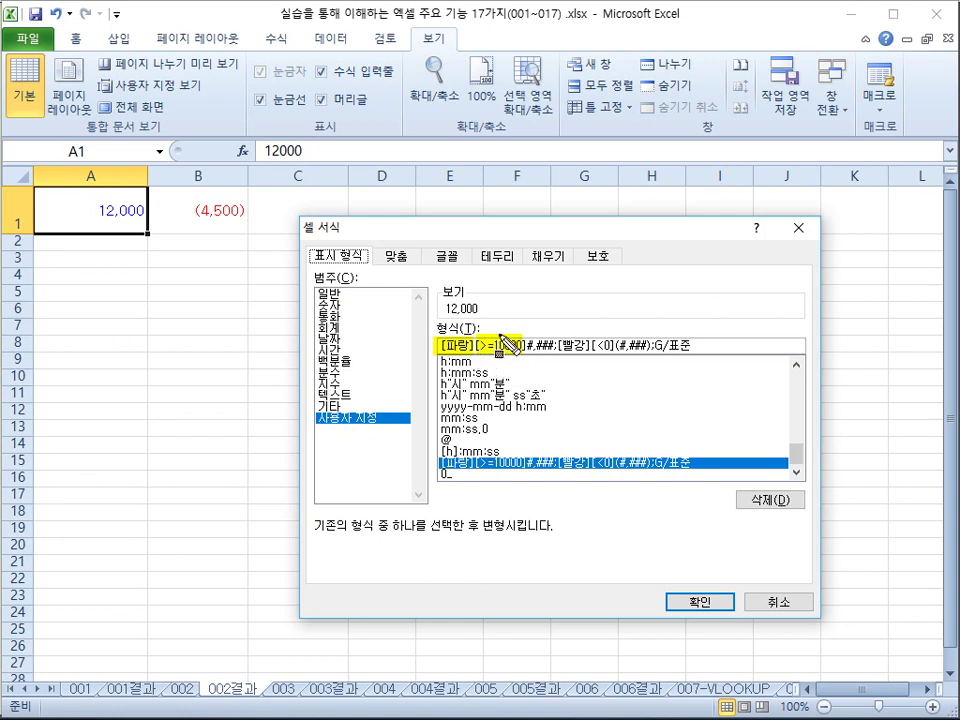
mouse_move(443, 345)
left_mouse_down()
mouse_move(533, 344)
mouse_move(549, 363)
left_mouse_up()
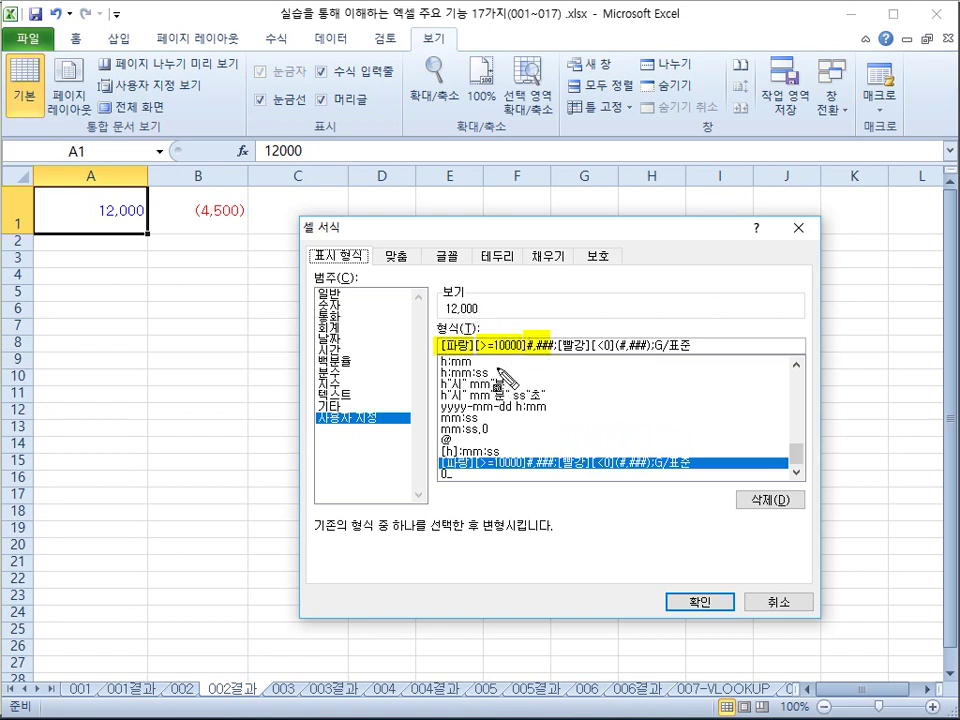
mouse_move(88, 195)
left_mouse_down()
mouse_move(131, 240)
mouse_move(148, 228)
left_mouse_up()
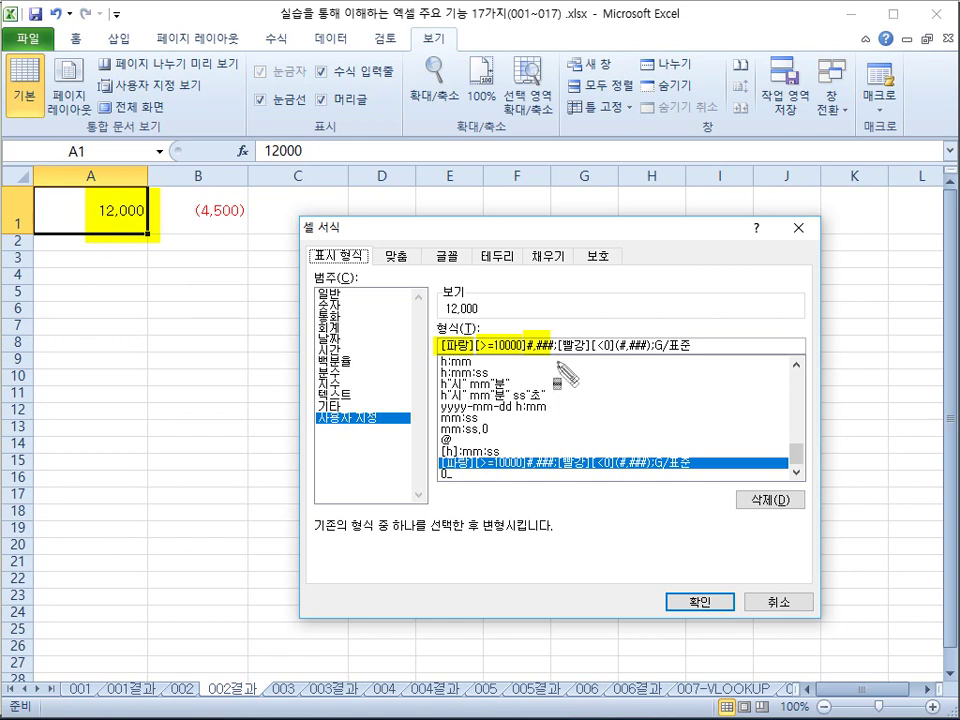
left_click_drag(561, 346, 616, 346)
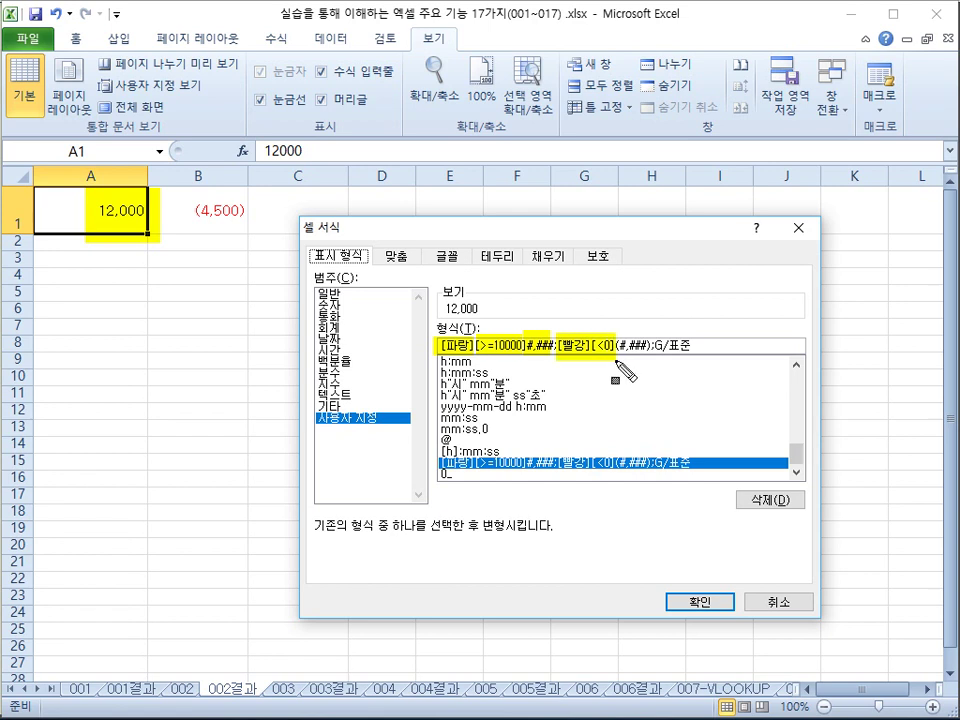
left_click_drag(616, 346, 650, 346)
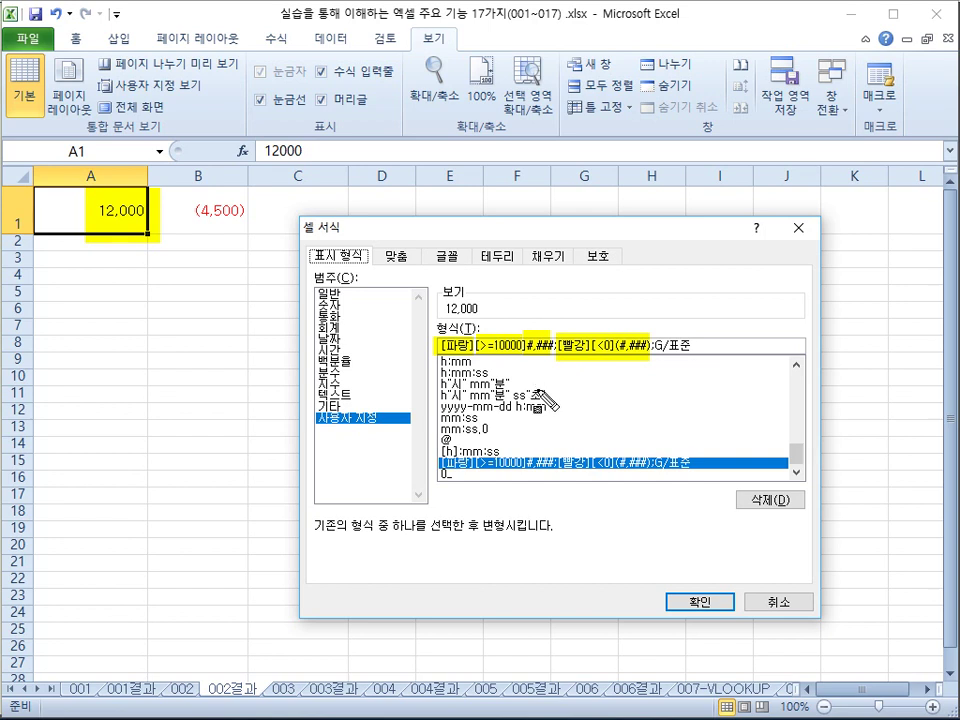
mouse_move(425, 328)
left_mouse_down()
mouse_move(442, 340)
mouse_move(598, 364)
mouse_move(703, 367)
left_mouse_up()
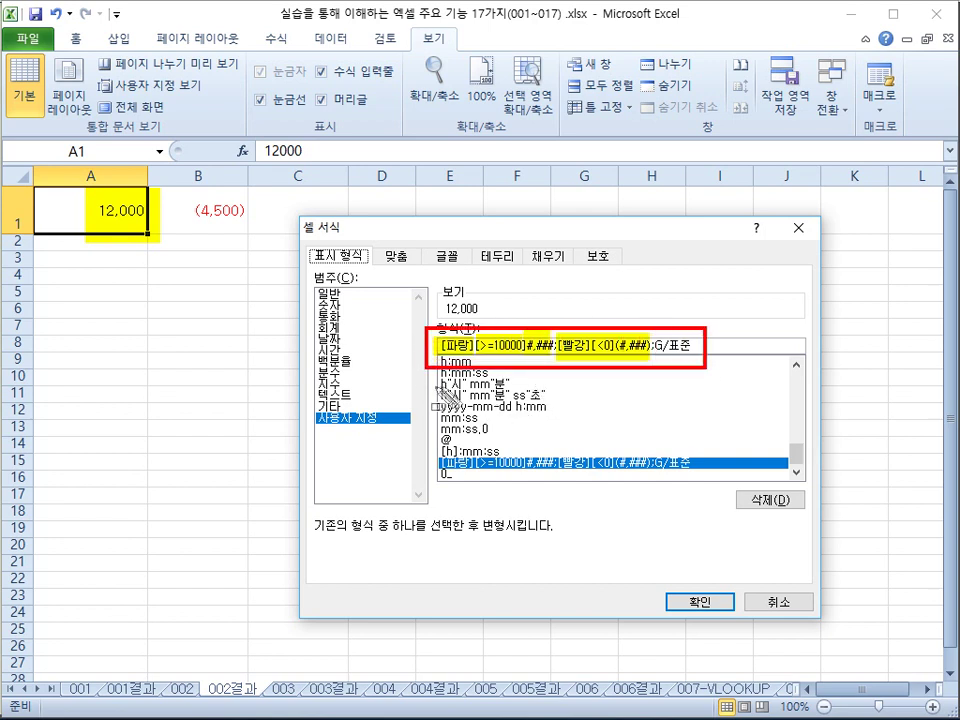